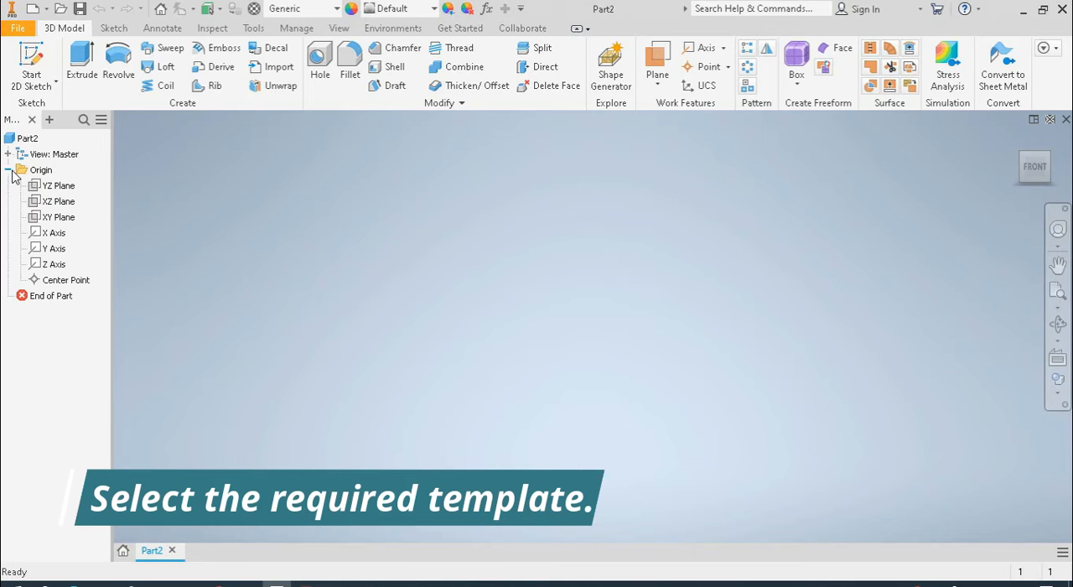
Start a 2D sketch on the XZ plane
click(40, 204)
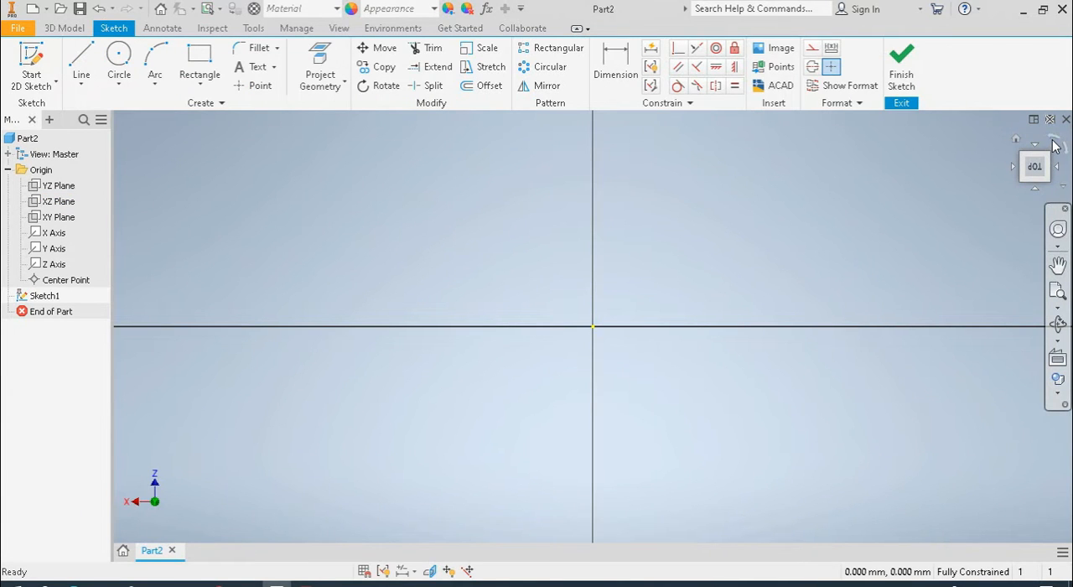
click(1056, 146)
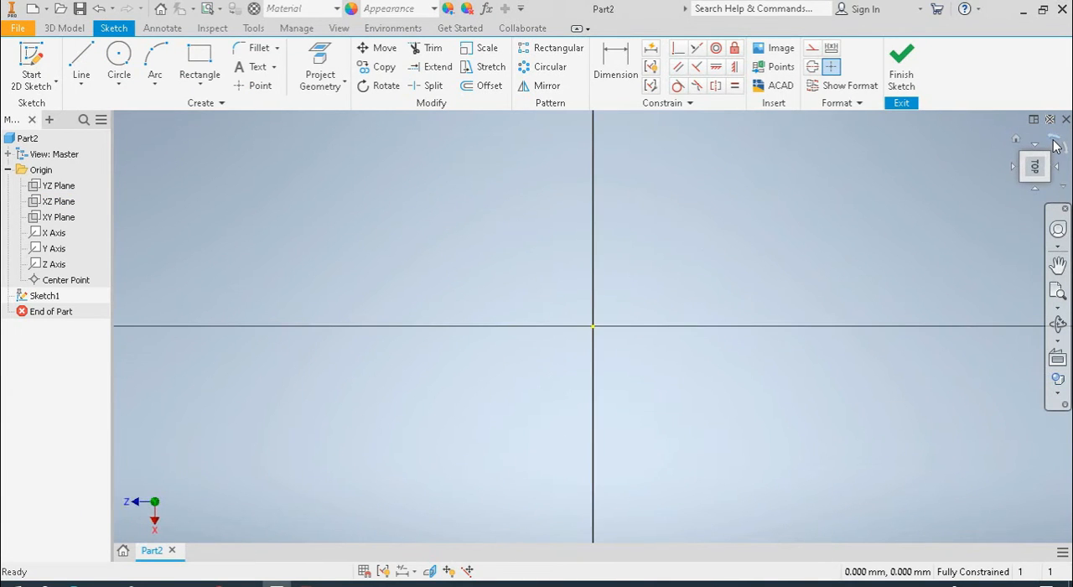
click(1055, 146)
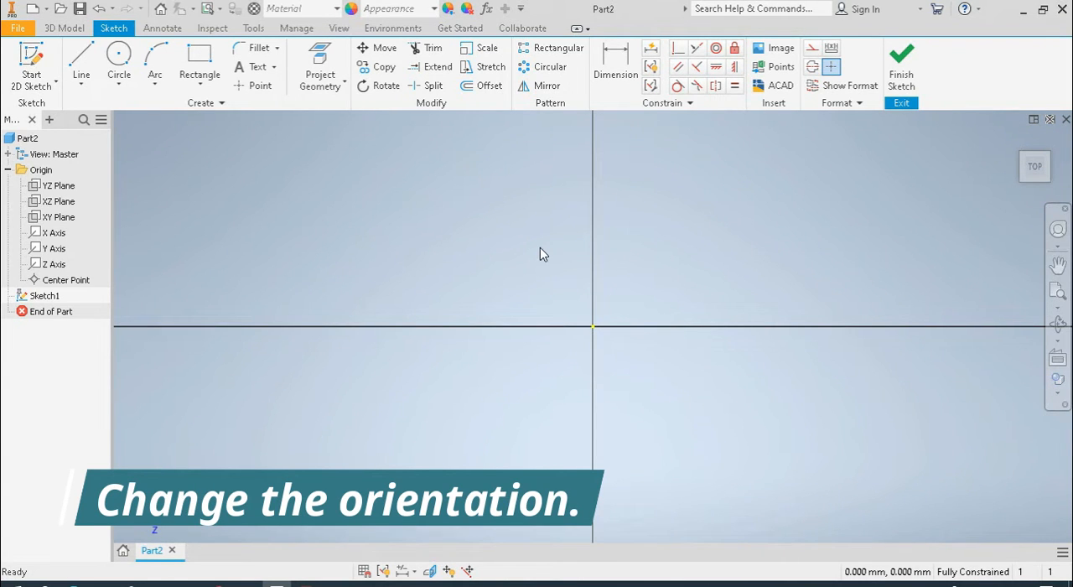
Draw a two-point rectangle 75 mm by 60 mm with one corner on the origin and finish the sketch
click(201, 61)
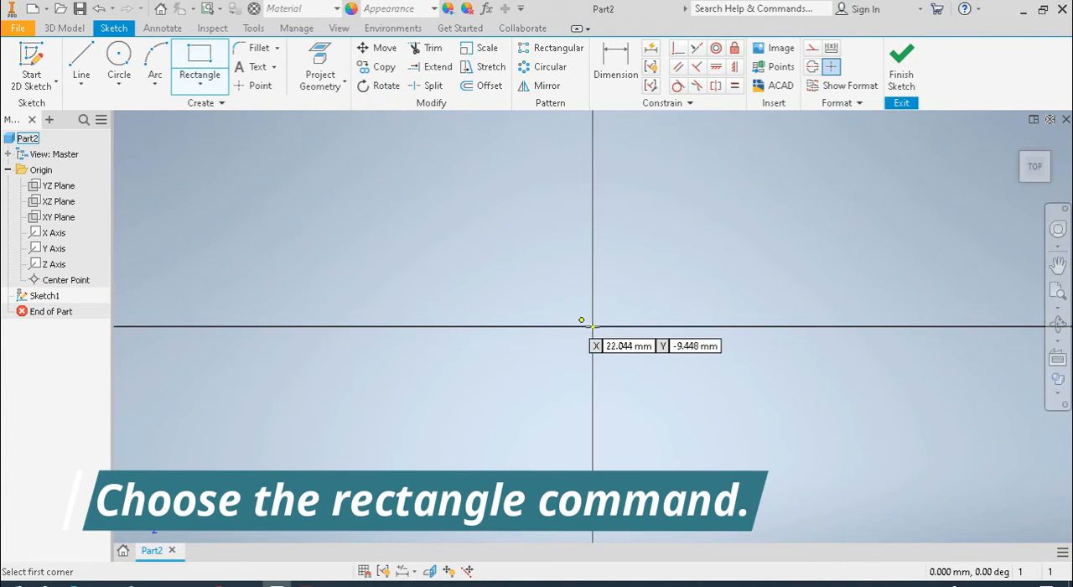
click(593, 327)
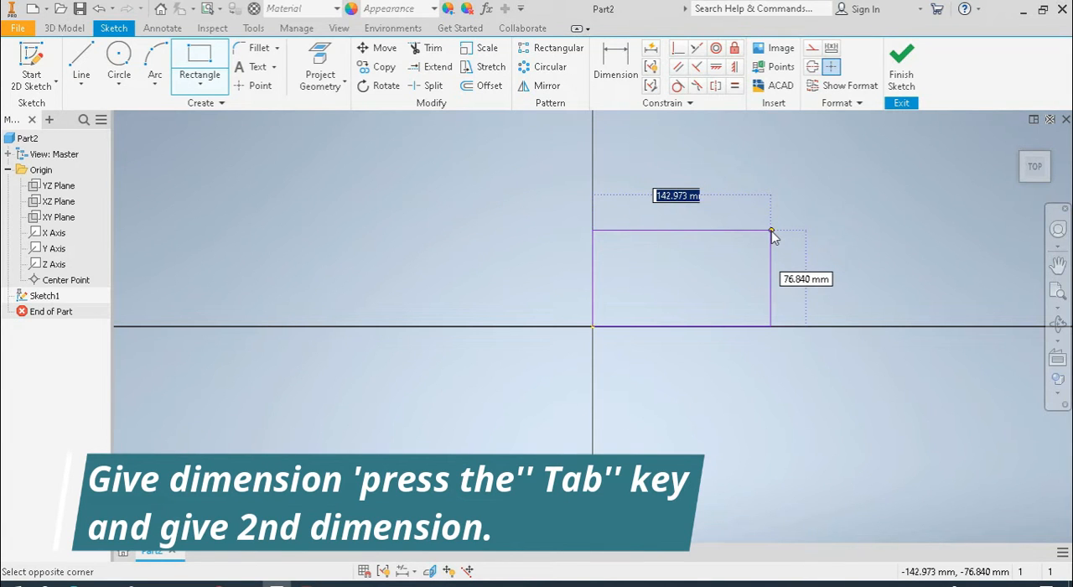
text(75)
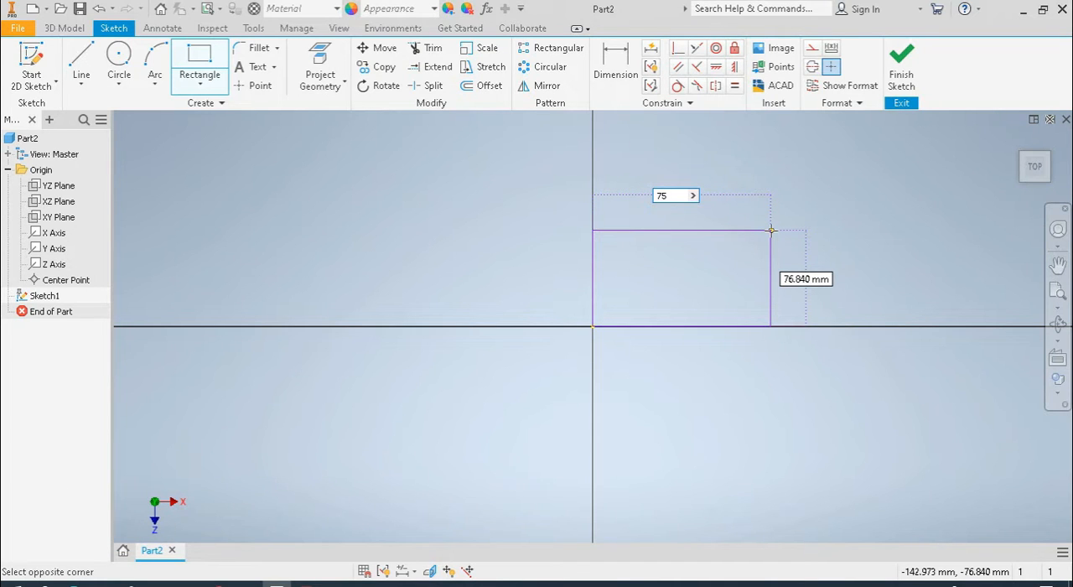
key(Tab)
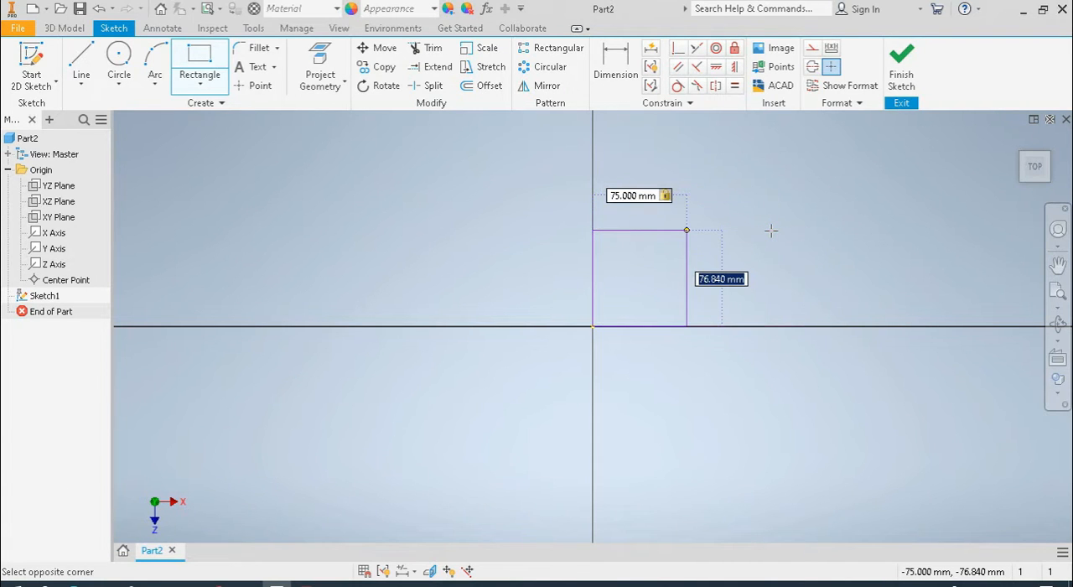
text(60)
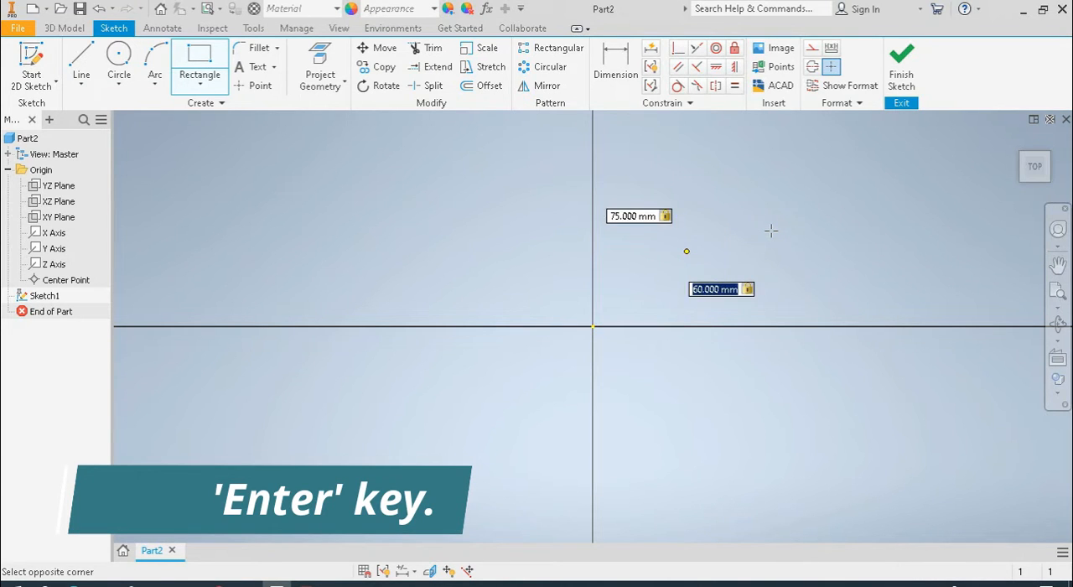
key(Return)
right_click(794, 171)
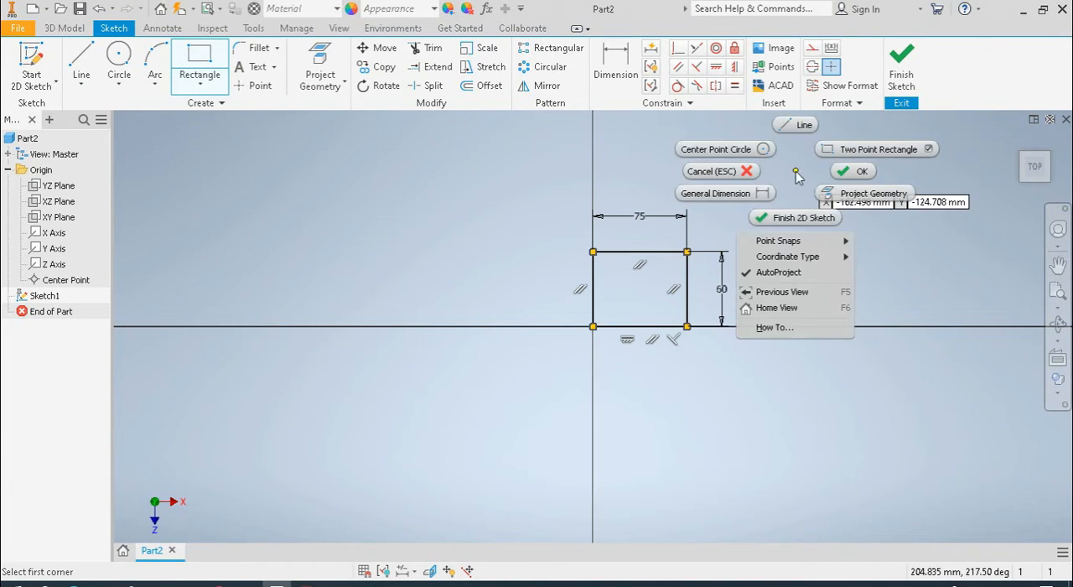
click(842, 172)
click(903, 86)
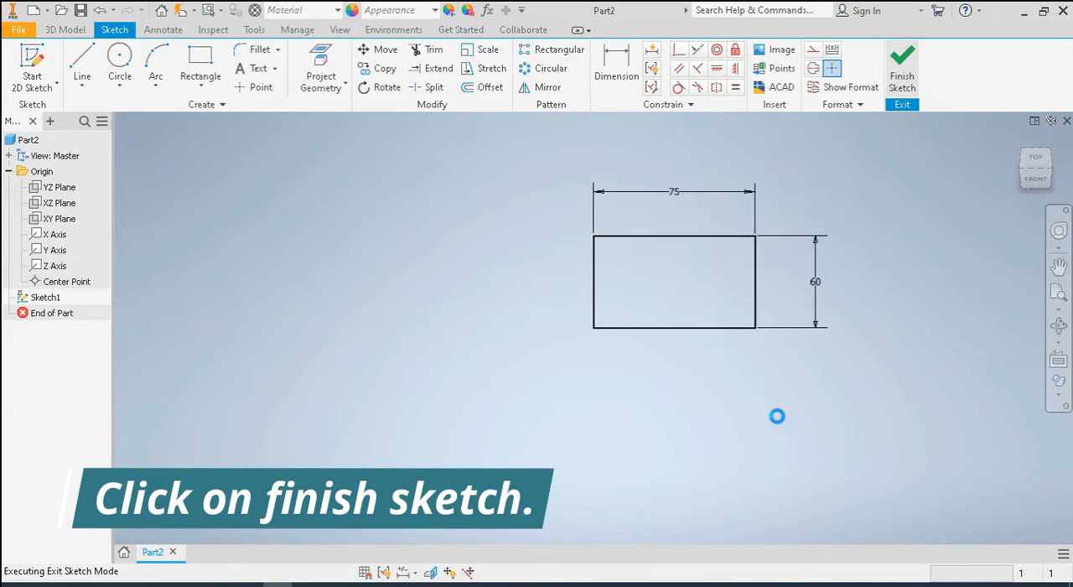
Extrude the 75 by 60 mm rectangle upward by 30 mm
scroll(859, 385, down, 3)
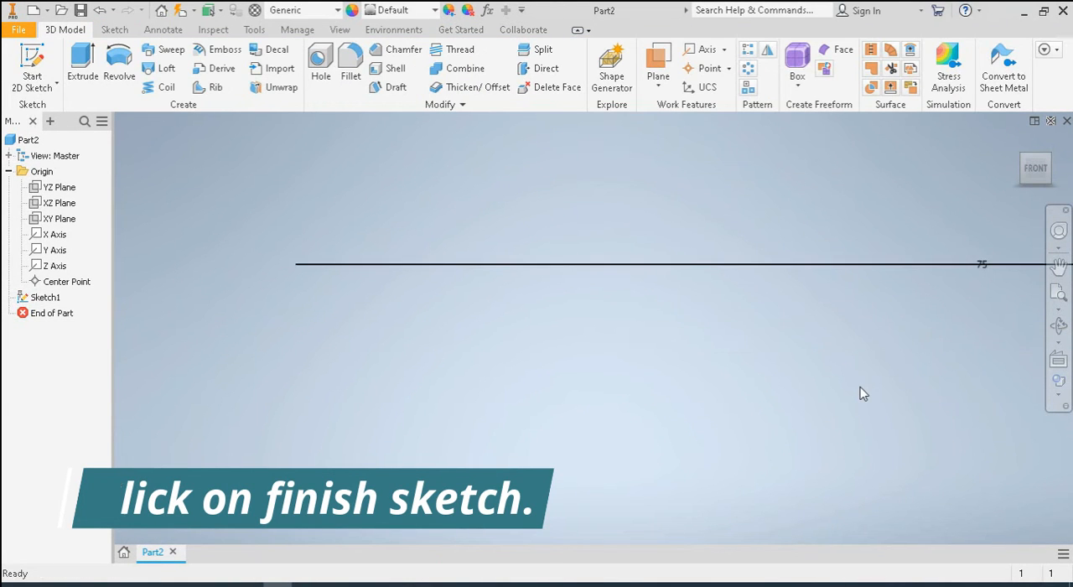
scroll(859, 385, up, 4)
mouse_move(905, 387)
middle_down()
mouse_move(707, 362)
mouse_move(793, 372)
middle_up()
scroll(696, 364, up, 2)
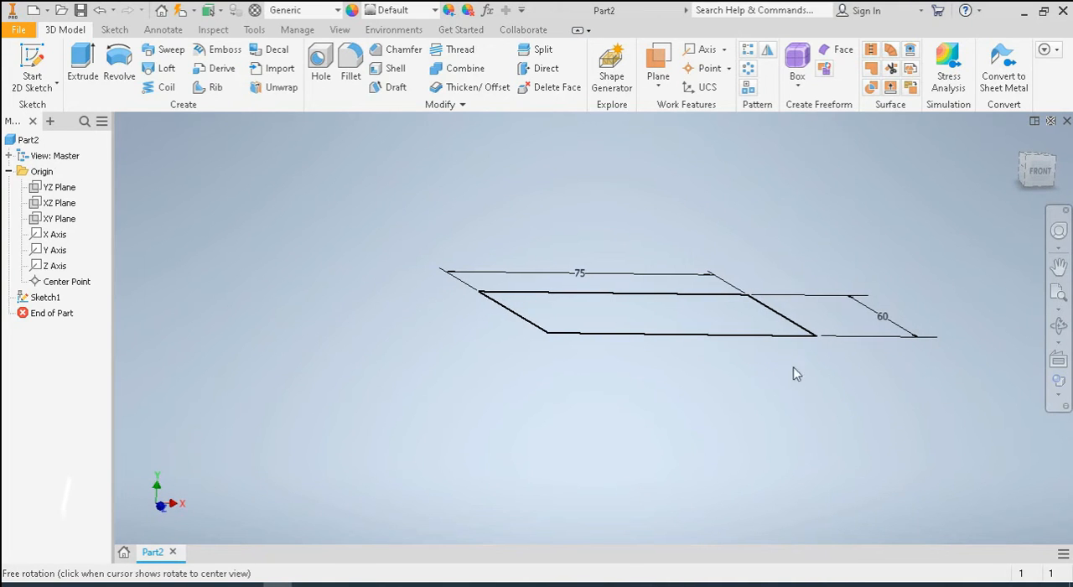
click(84, 65)
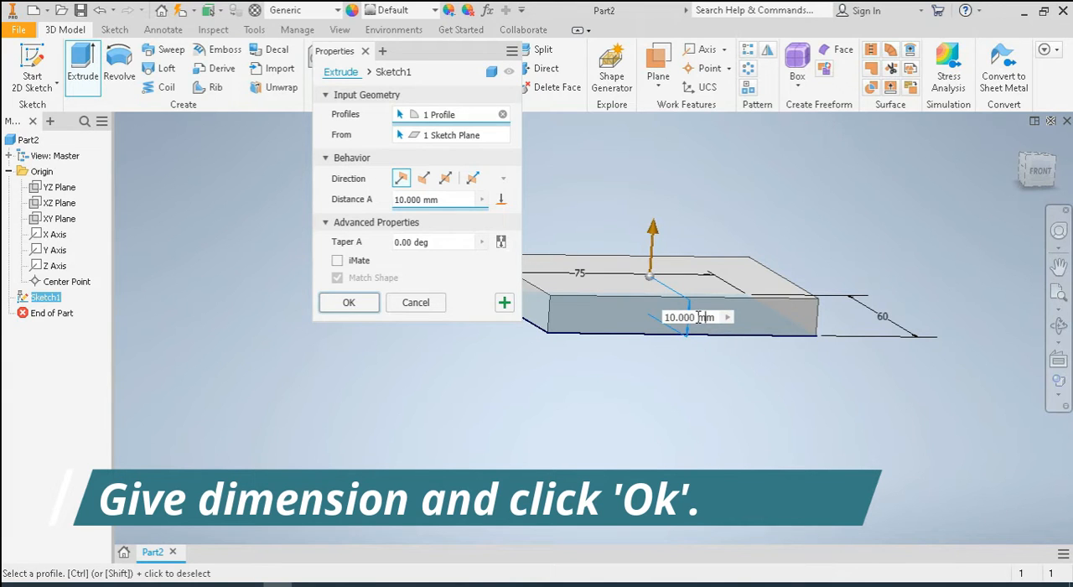
click(727, 317)
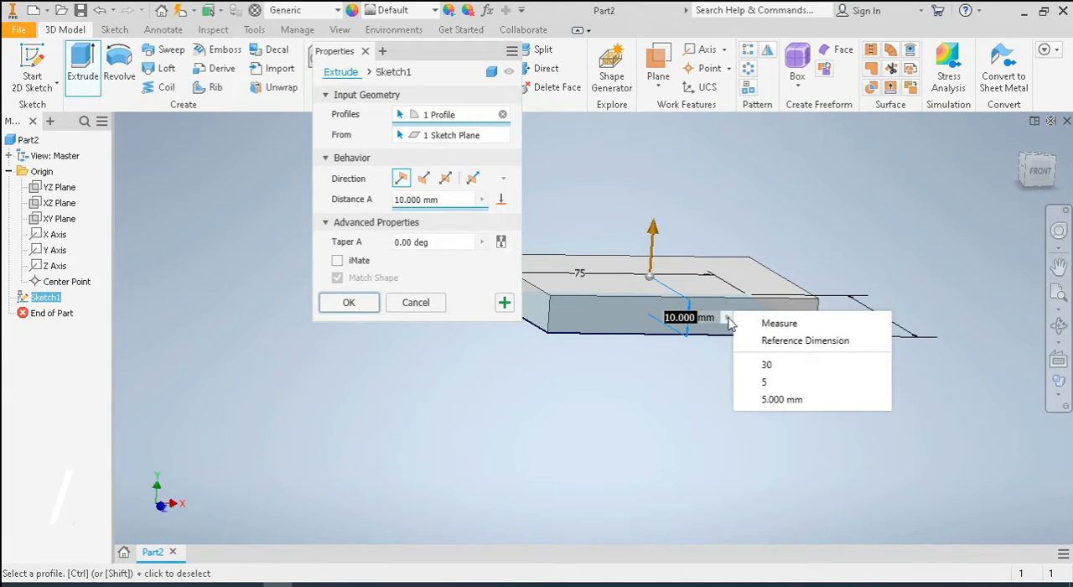
click(790, 366)
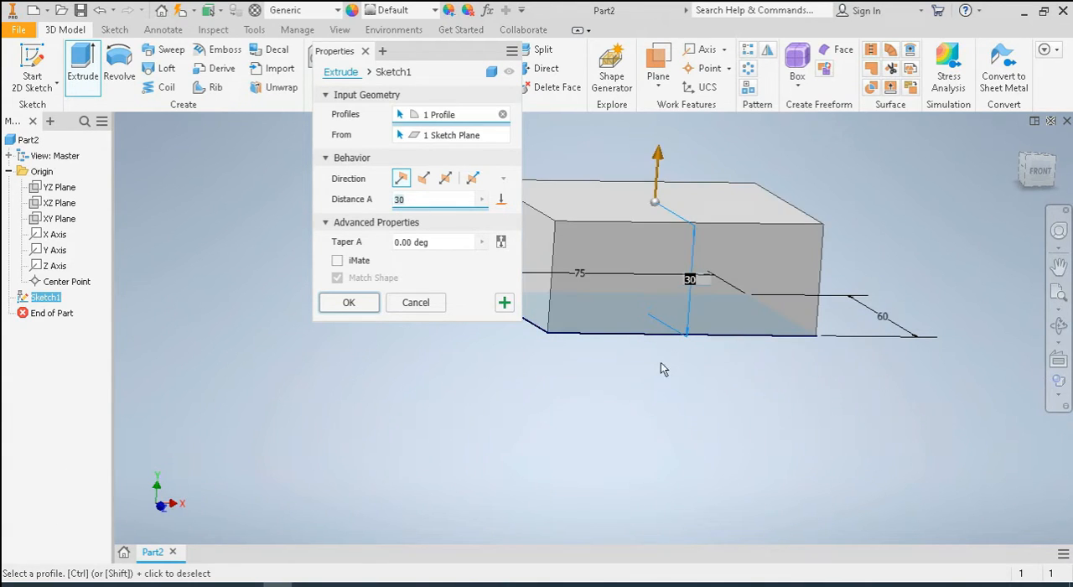
click(369, 307)
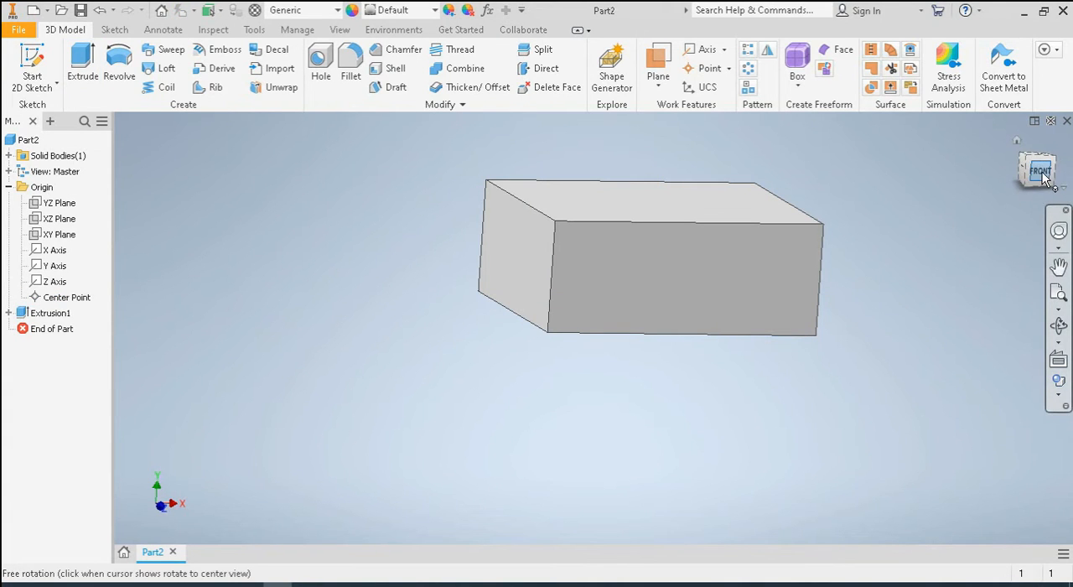
Start a new sketch on the bottom face of the block
click(1016, 144)
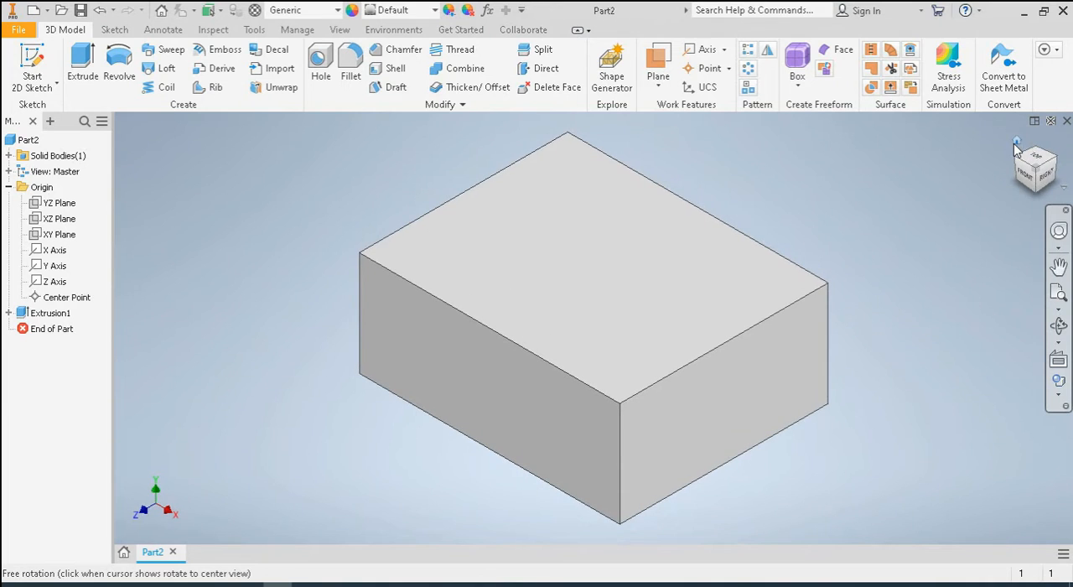
scroll(810, 374, down, 4)
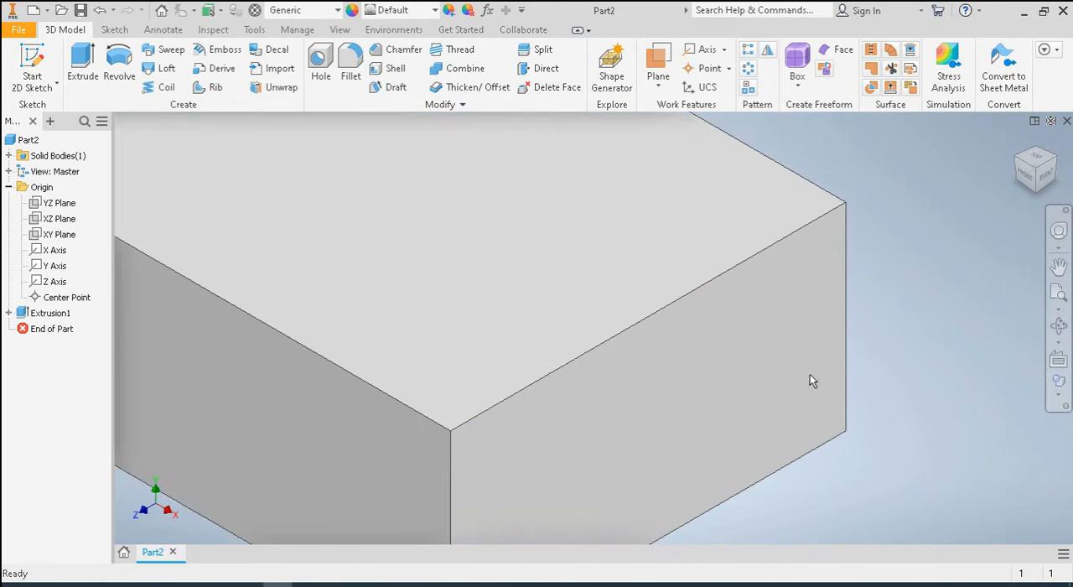
scroll(810, 375, up, 6)
shift+middle_drag(816, 465, 927, 384)
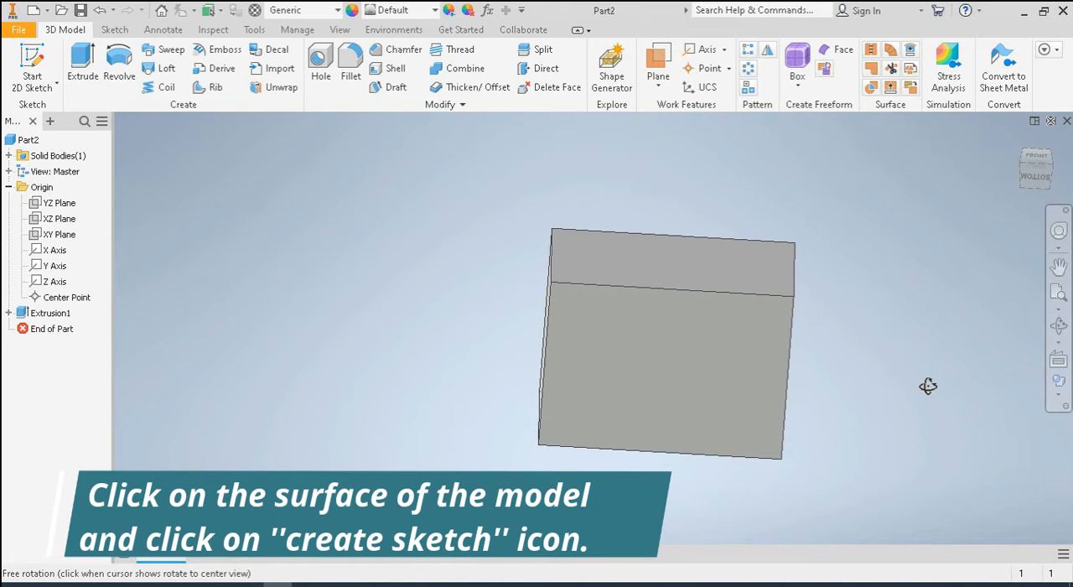
click(627, 379)
click(742, 366)
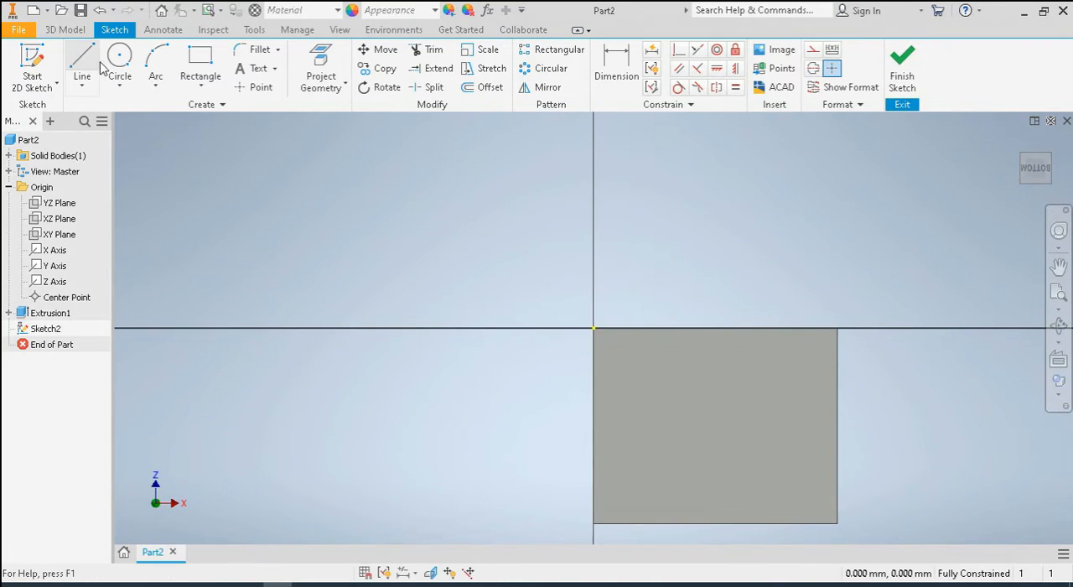
Draw a rectangle 55 mm wide from the origin corner across the full 60 mm depth of the bottom face
click(200, 63)
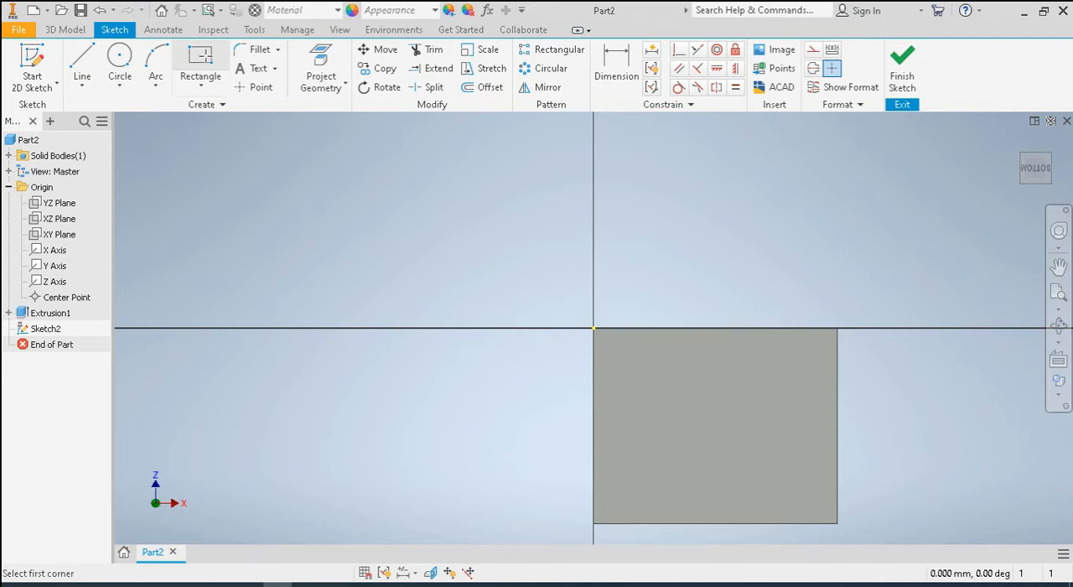
click(594, 329)
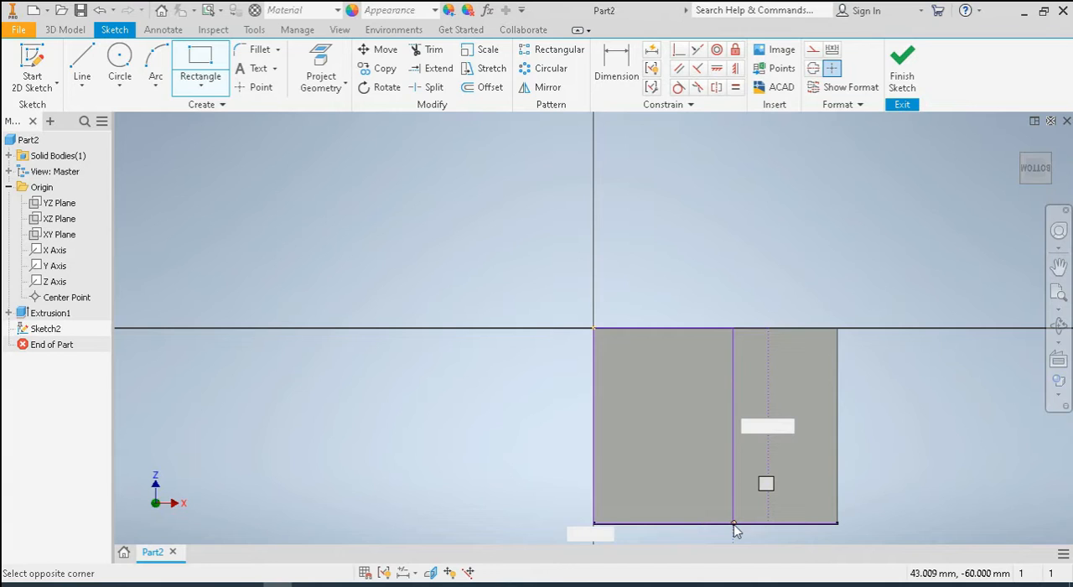
text(55)
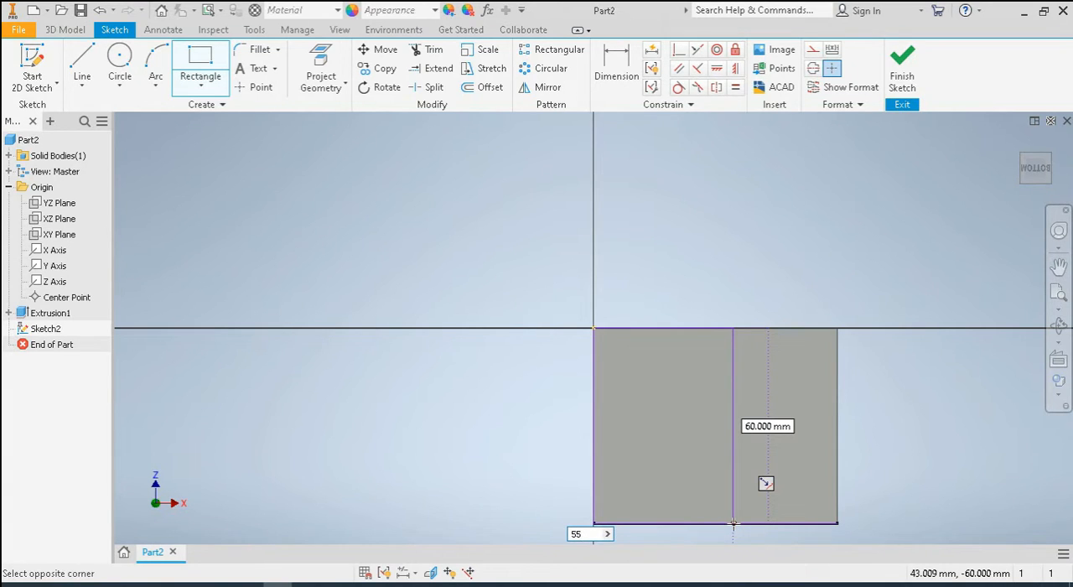
key(Tab)
key(Return)
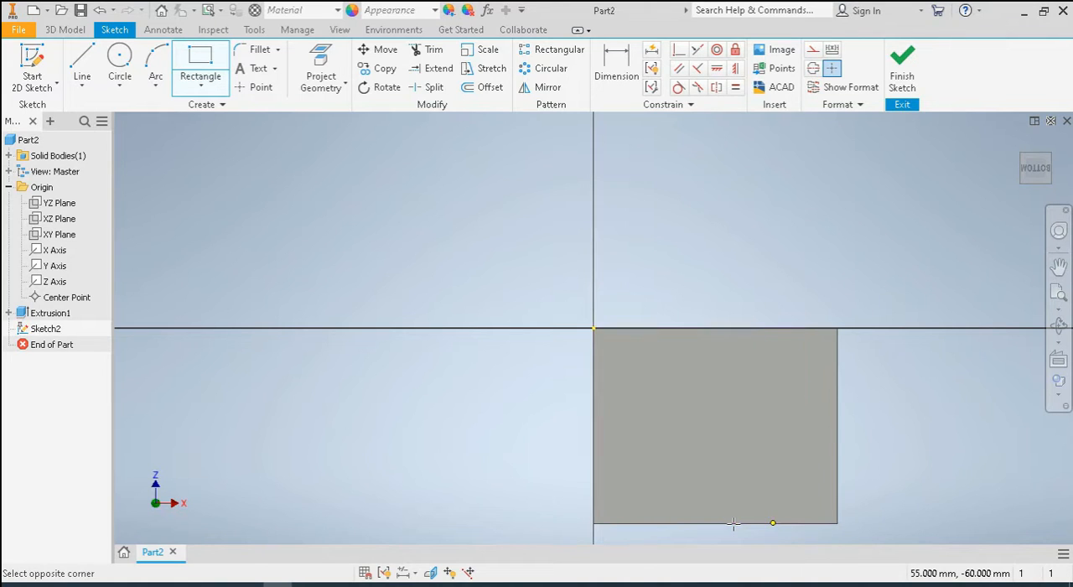
right_click(445, 185)
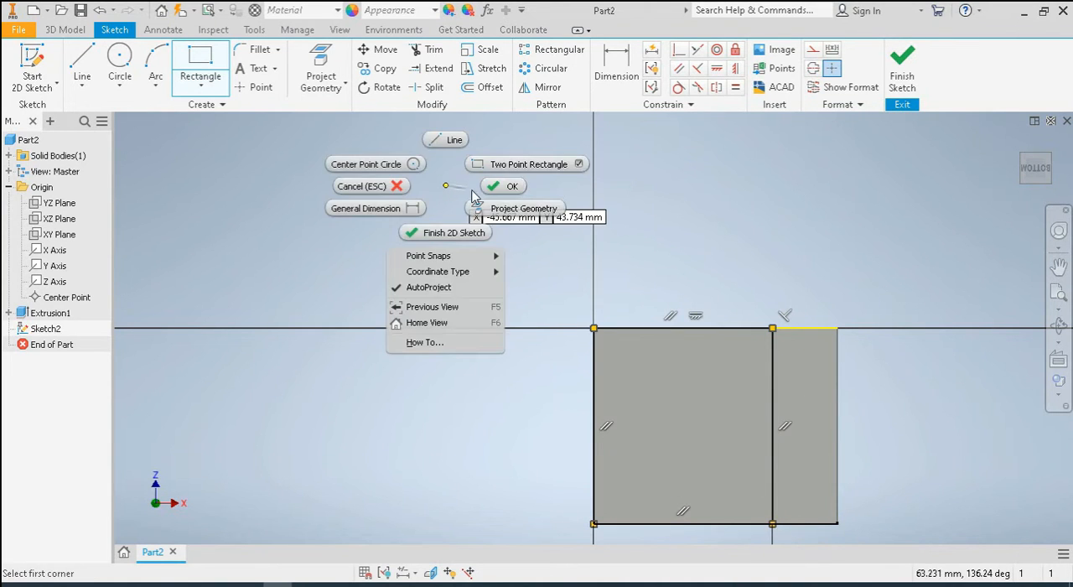
click(499, 185)
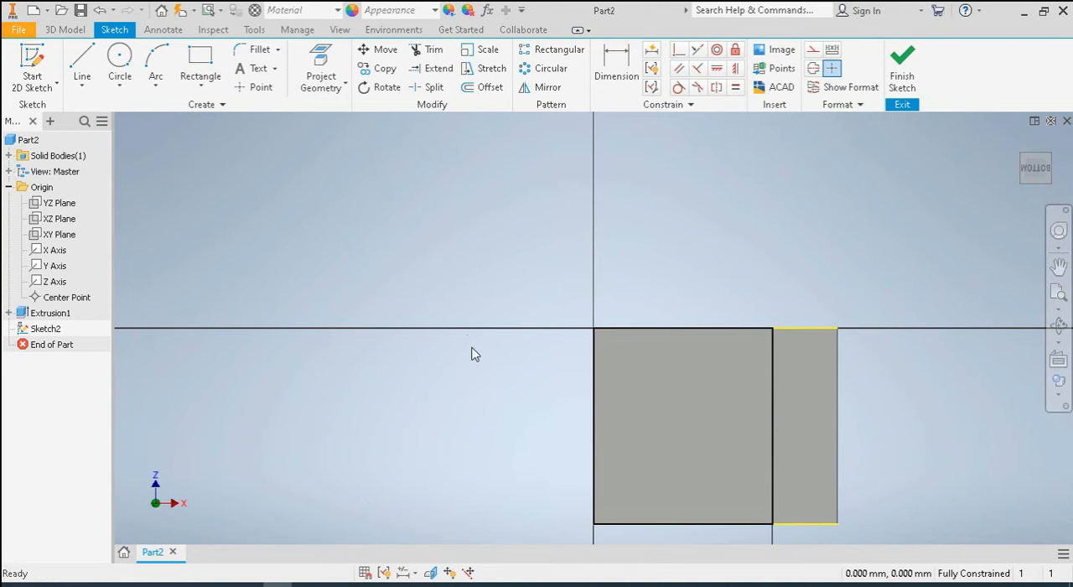
Extrude the 55 mm wide rectangle as a cut 12 mm deep into the block
key(F4)
mouse_move(461, 318)
mouse_down()
mouse_move(467, 379)
mouse_move(458, 378)
mouse_up()
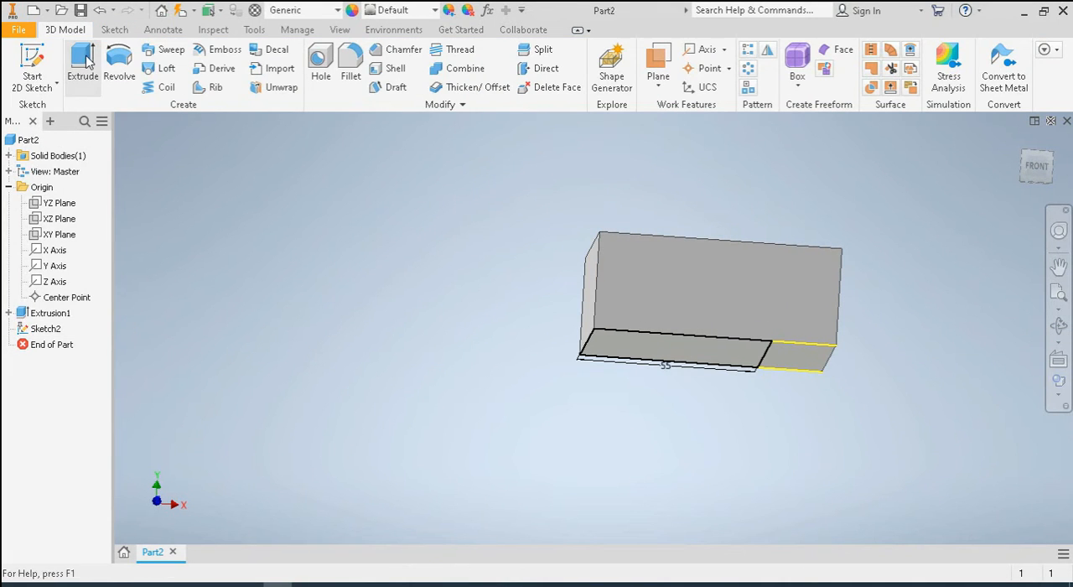
click(86, 62)
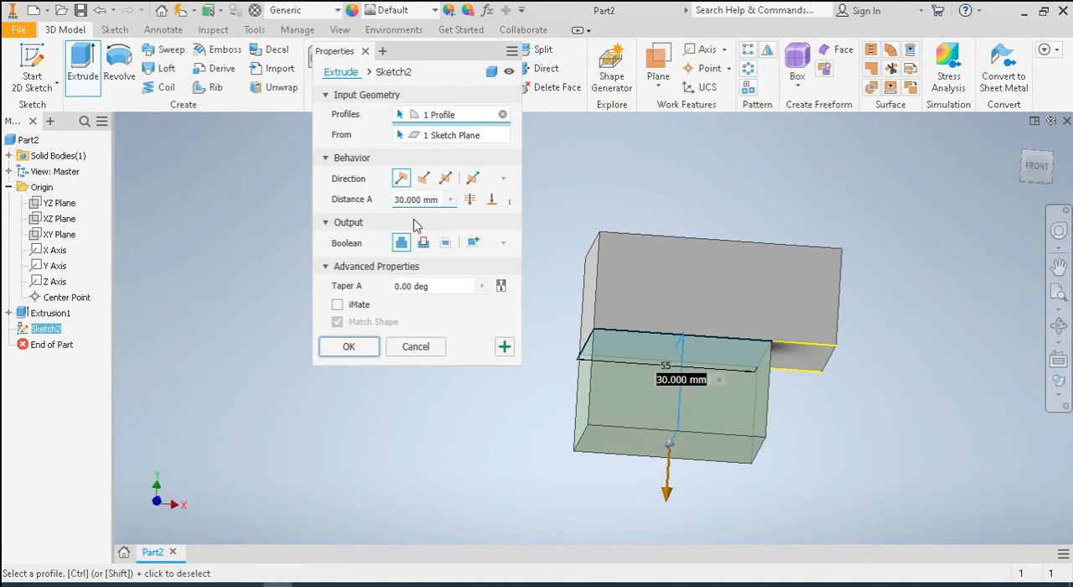
click(425, 243)
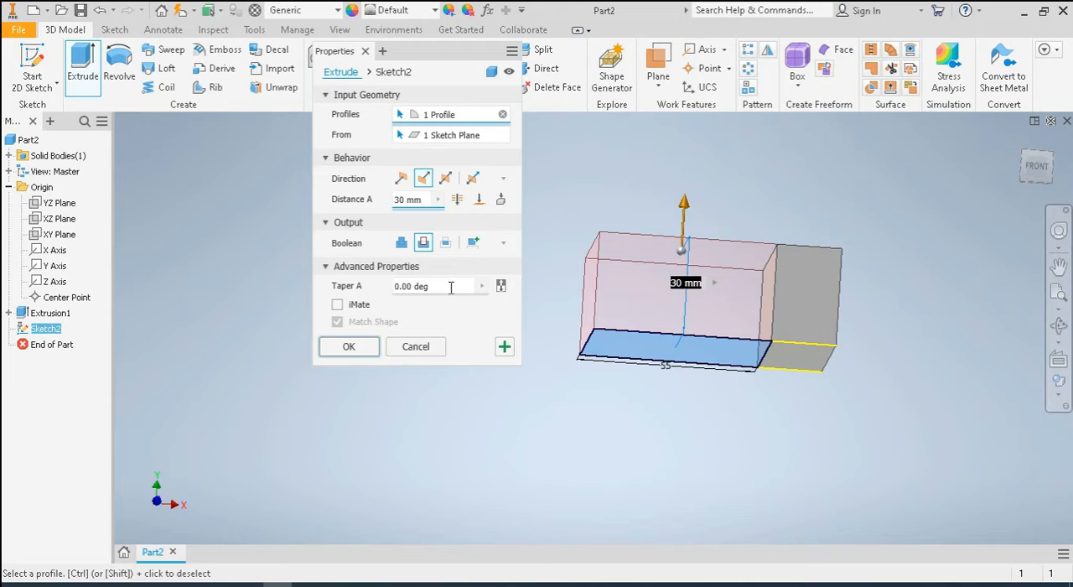
drag(451, 288, 309, 281)
drag(433, 201, 347, 204)
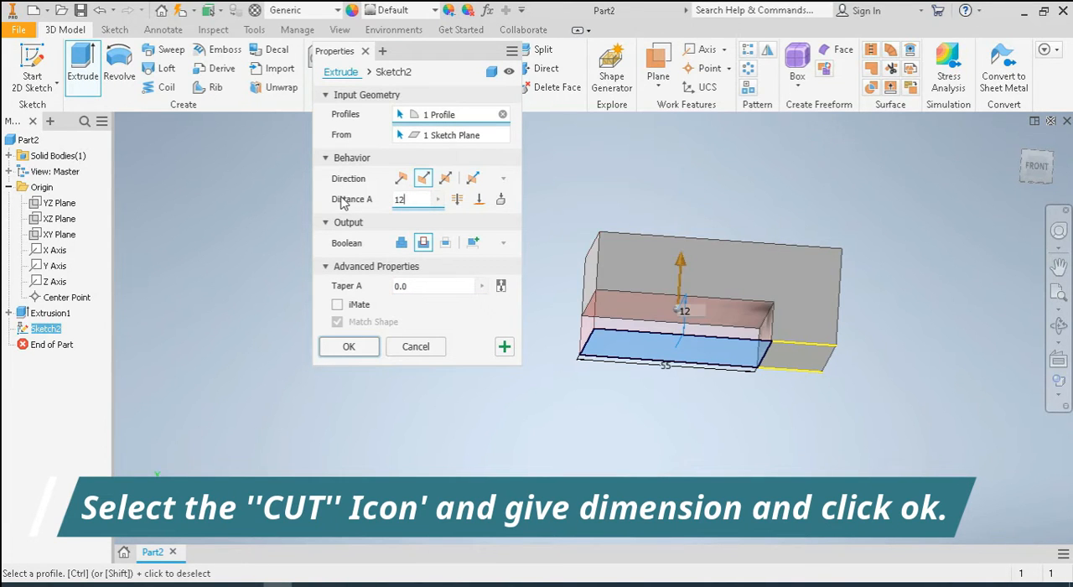
click(350, 349)
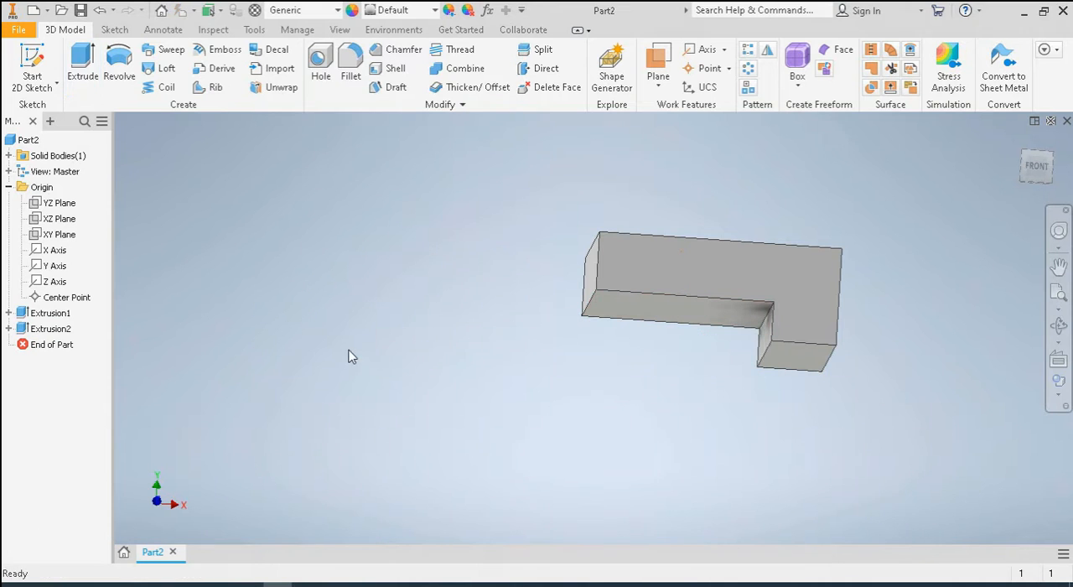
Start a new sketch on the L-shaped back face of the block
drag(558, 346, 712, 412)
key(Escape)
middle_drag(459, 414, 629, 394)
shift+middle_drag(543, 400, 709, 401)
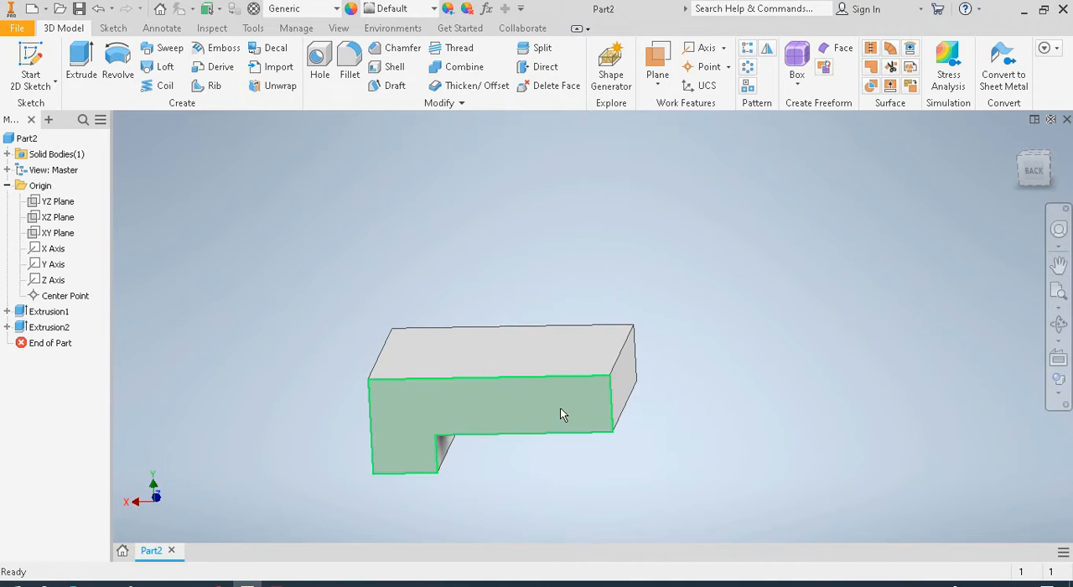
click(562, 408)
click(676, 397)
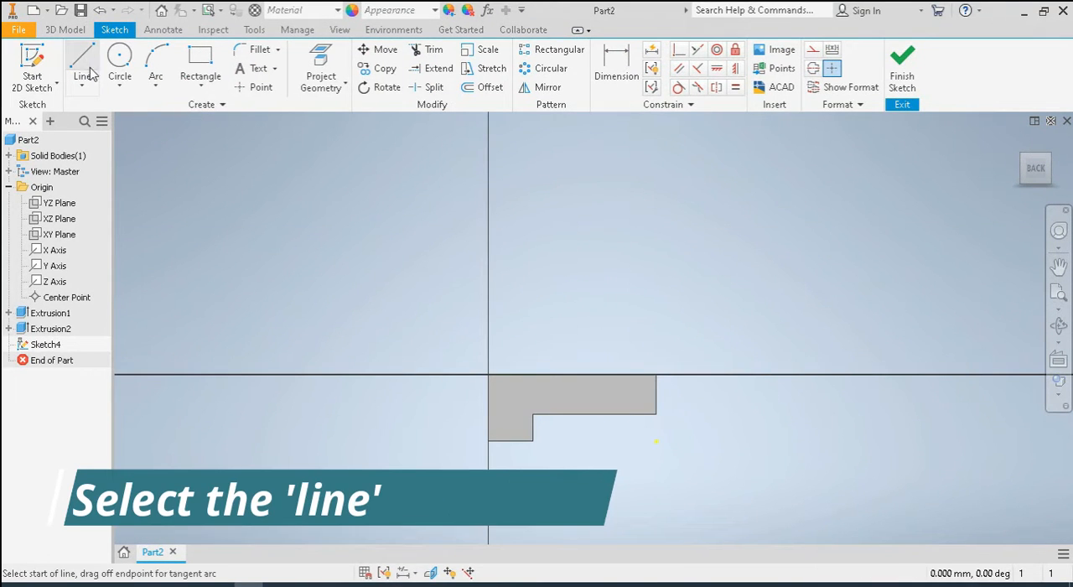
Draw a slanted line from the top corner at the notched end, rising past the opposite end of the block
click(82, 60)
click(656, 373)
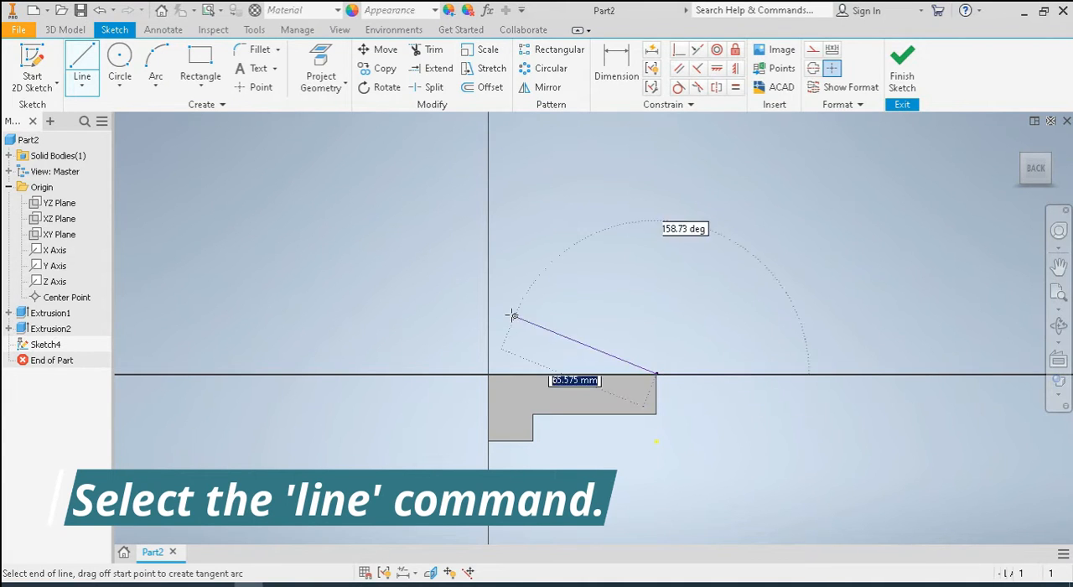
click(472, 271)
right_click(606, 215)
click(662, 216)
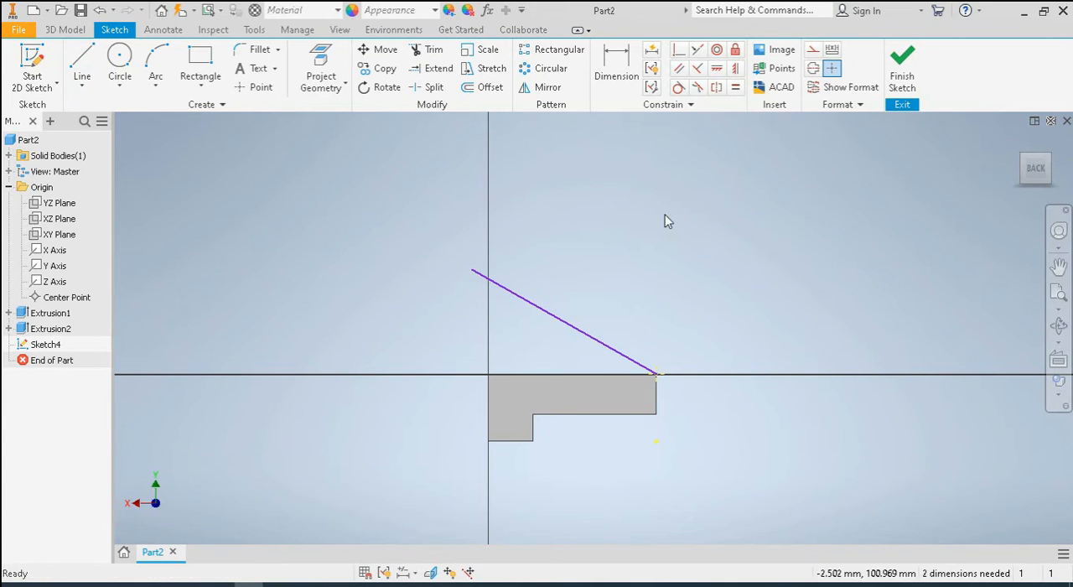
Dimension the slanted line's free end 58 mm vertically above the horizontal edge of the bottom cut
click(617, 67)
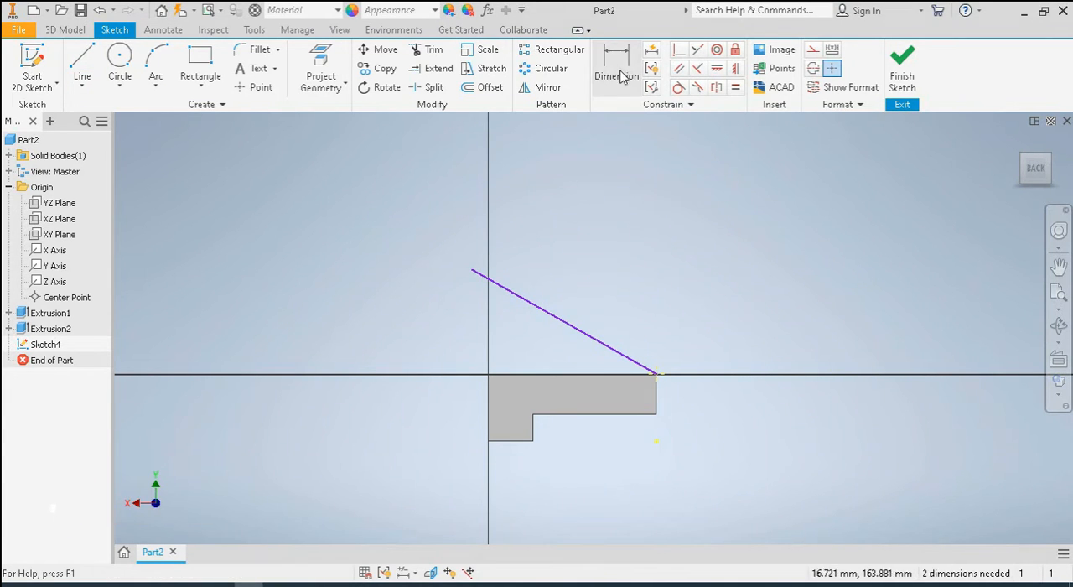
click(472, 272)
click(640, 418)
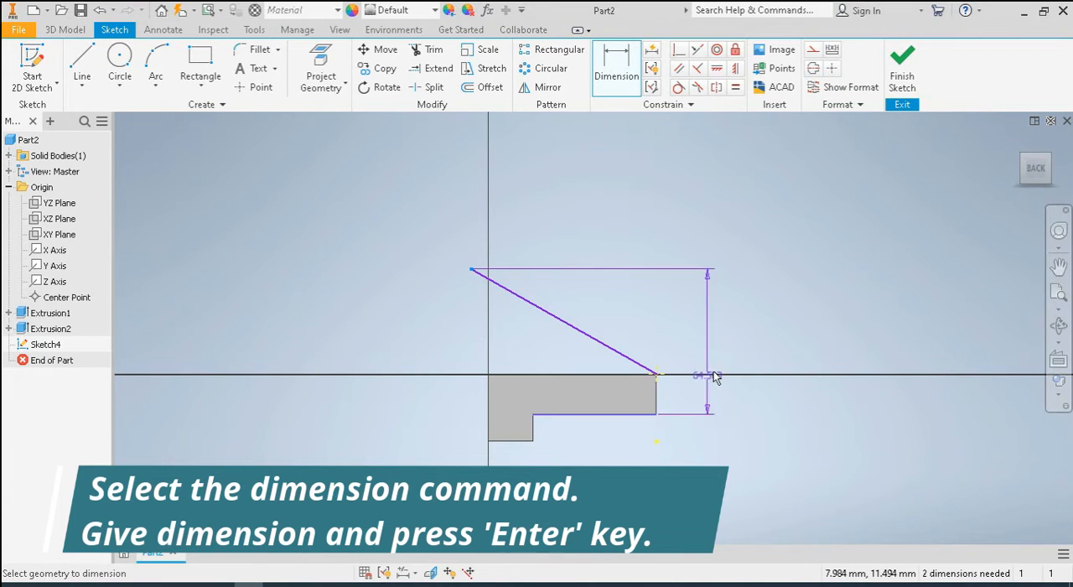
click(763, 345)
text(50)
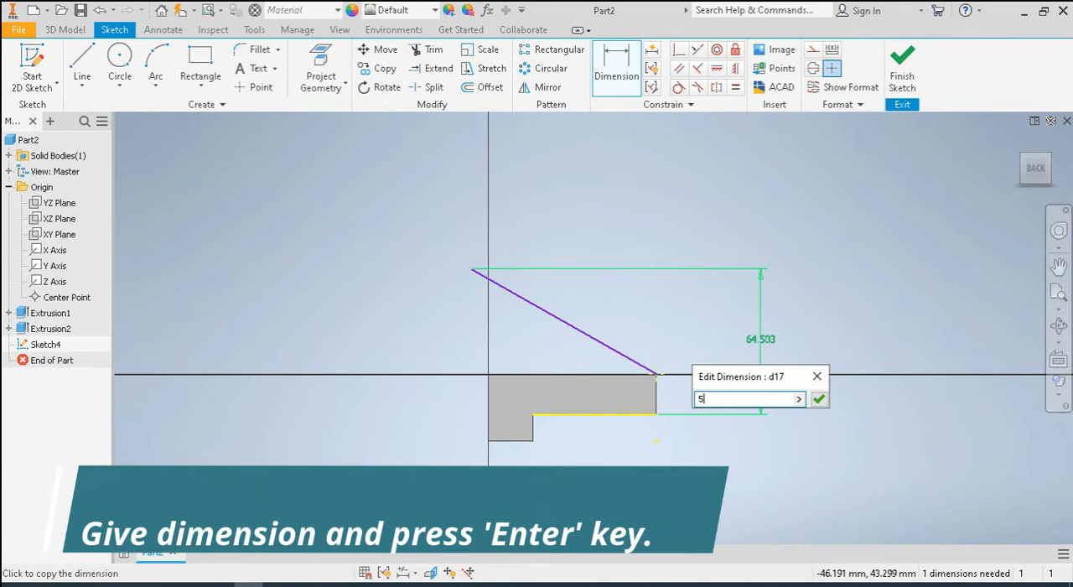
key(Return)
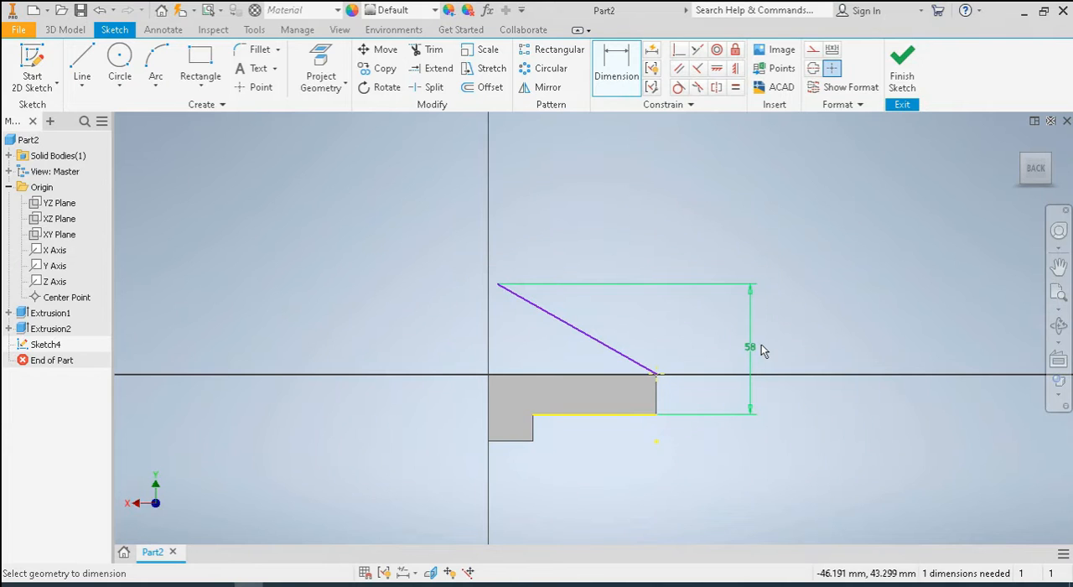
Dimension the slanted line's free end 95 mm horizontally from the short vertical edge at the block's notched end
click(497, 286)
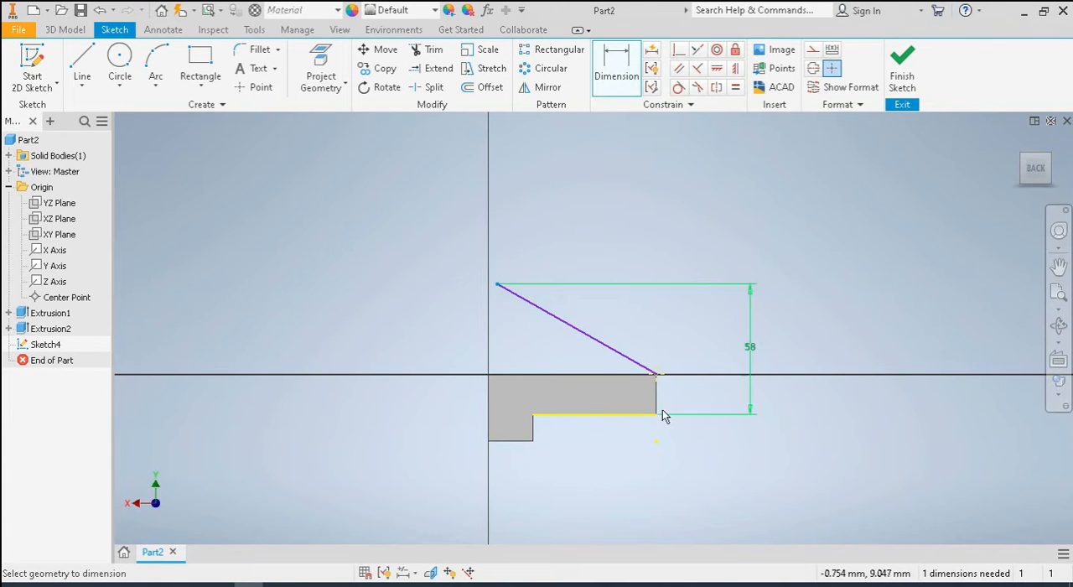
click(658, 407)
click(602, 208)
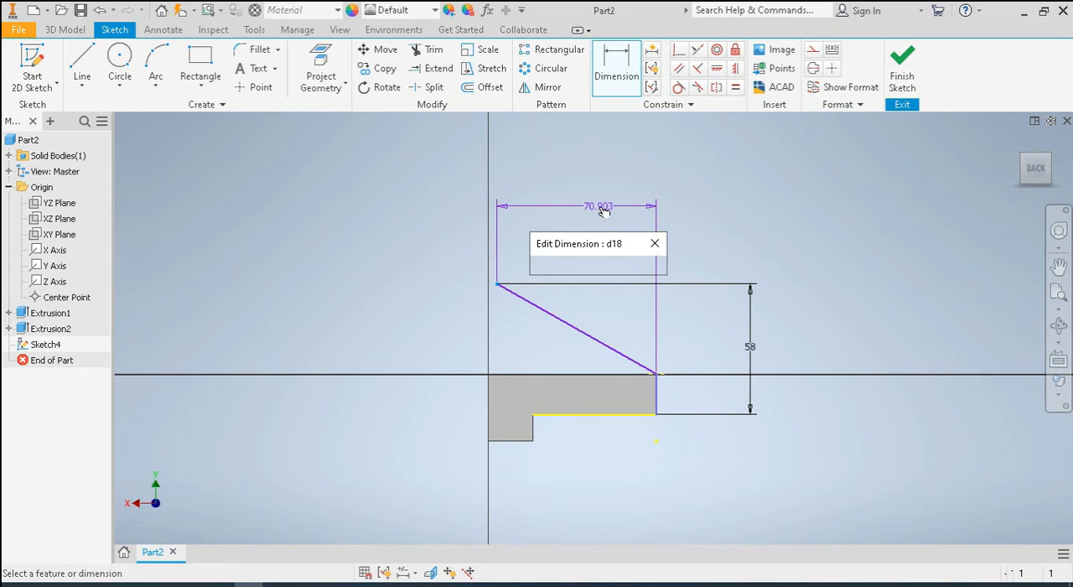
text(95)
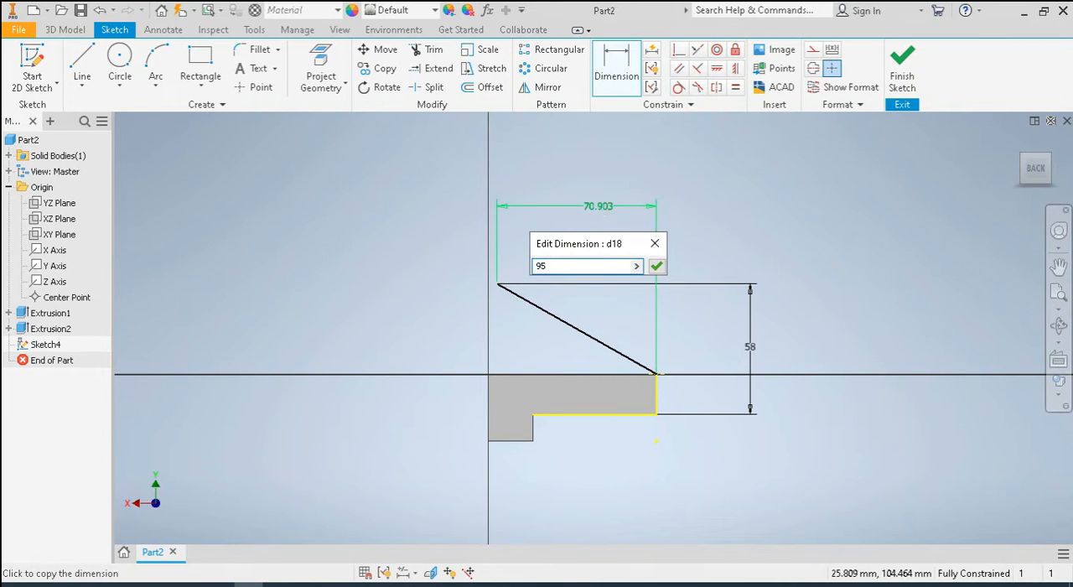
key(Return)
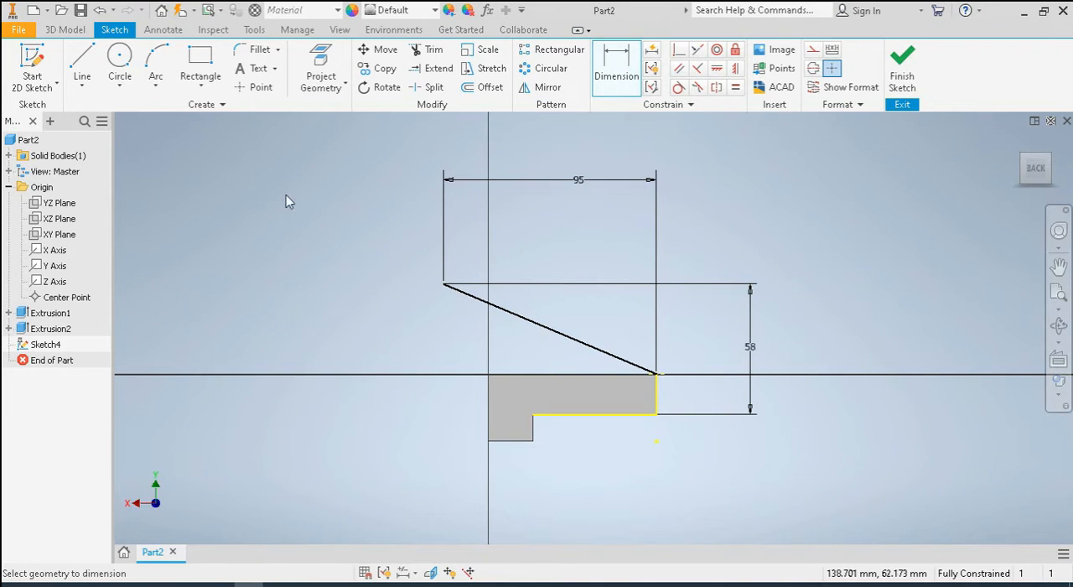
Draw a circle about 39 mm in diameter beyond the slanted line's free end, away from the block
click(119, 58)
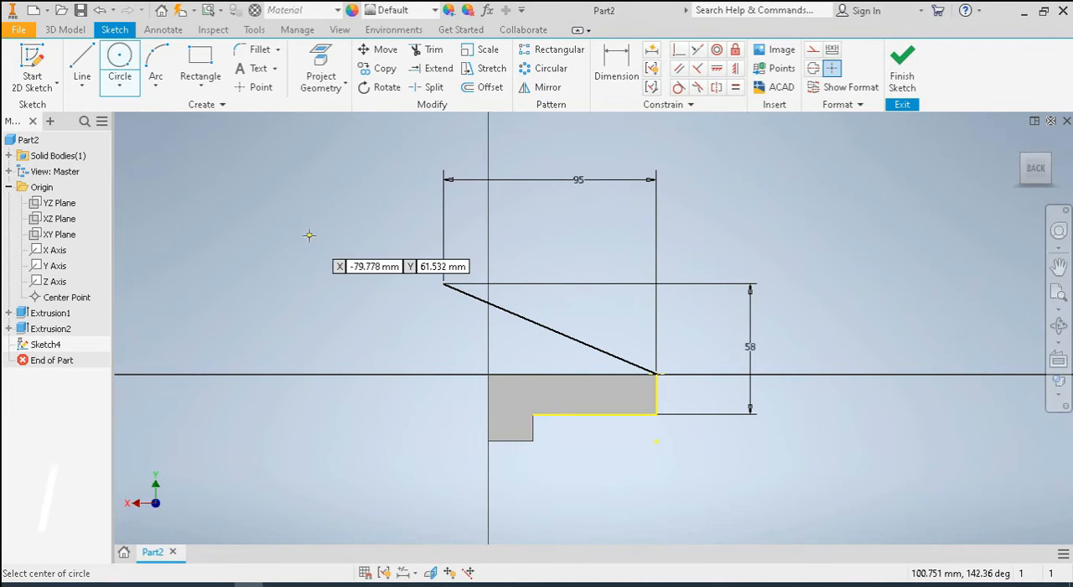
click(349, 260)
click(391, 281)
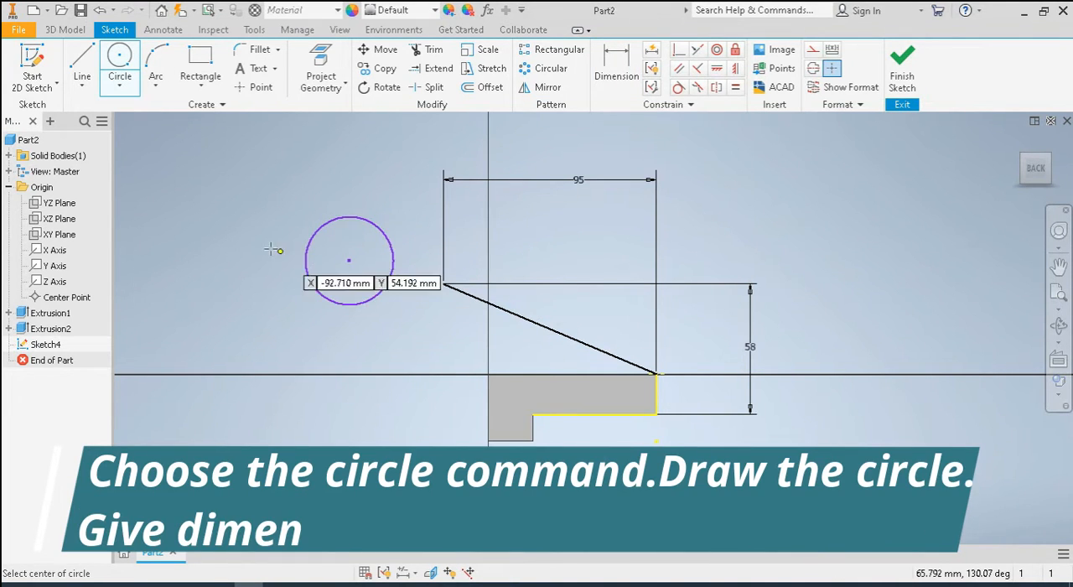
right_click(274, 250)
click(265, 215)
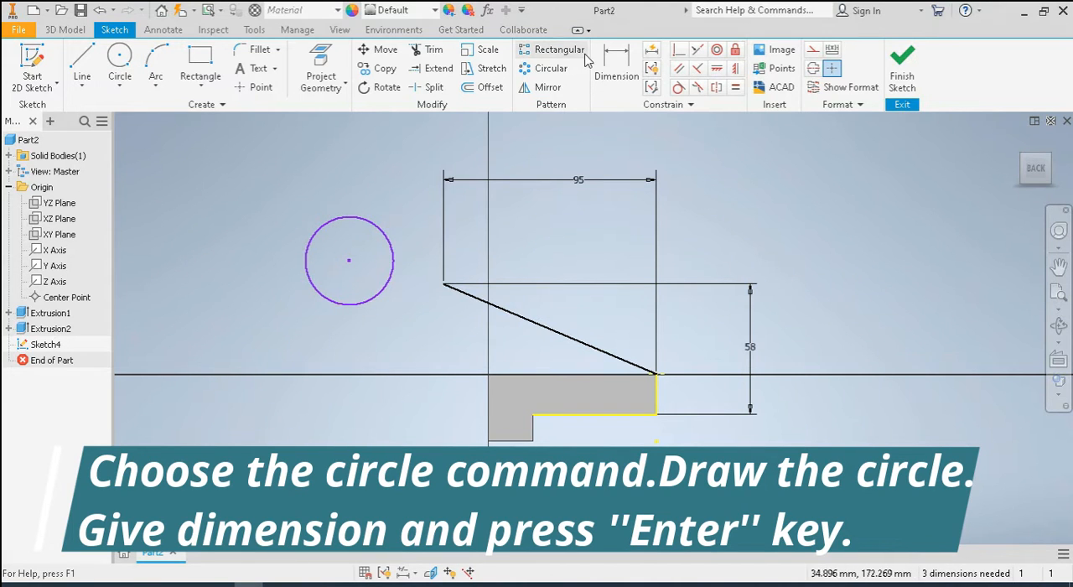
Dimension the circle's center 58 mm vertically above the block's top edge
click(617, 59)
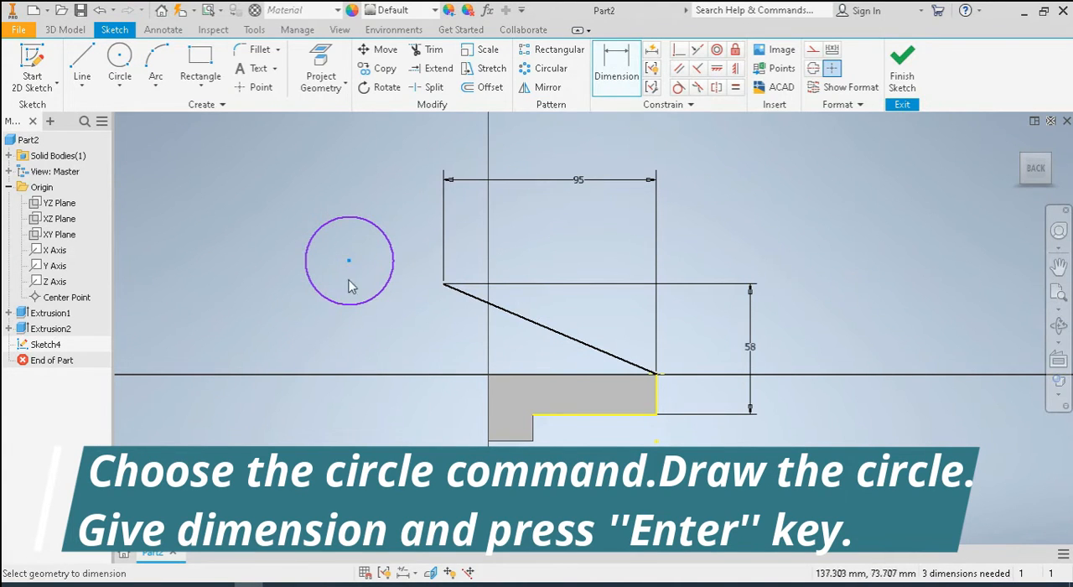
click(506, 376)
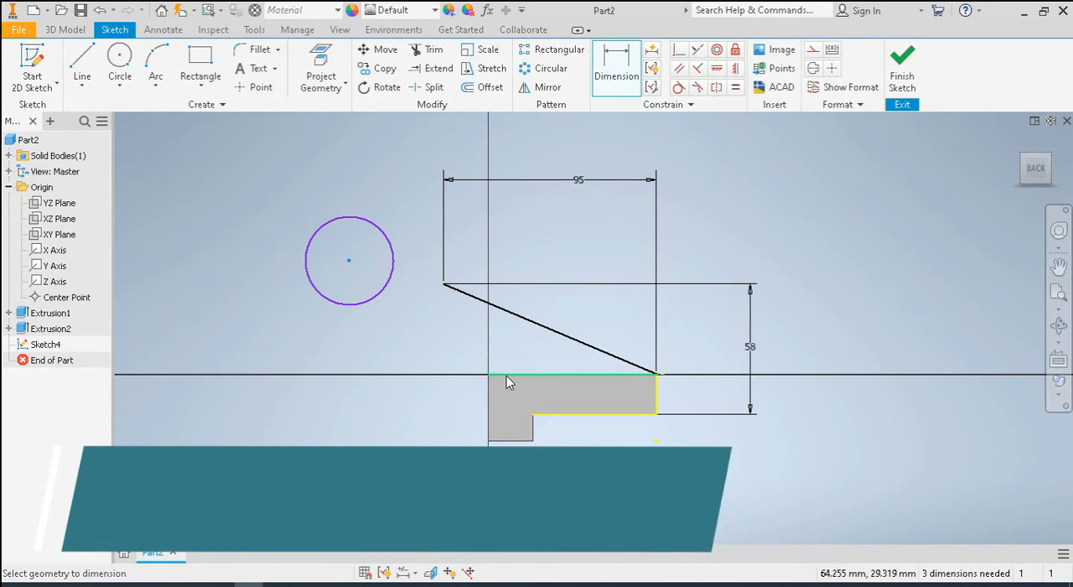
click(349, 260)
click(160, 330)
text(58)
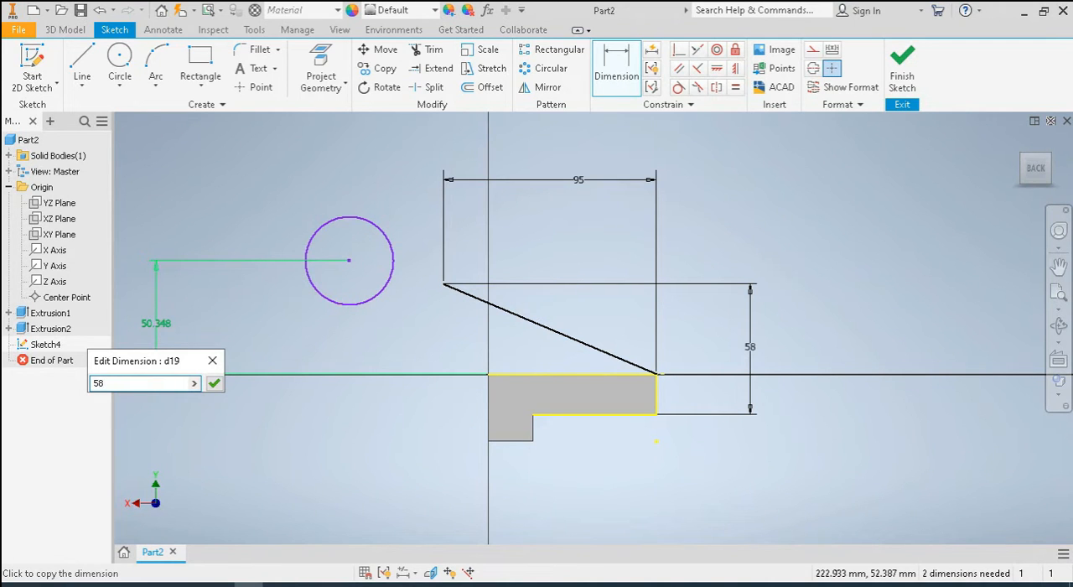
key(Return)
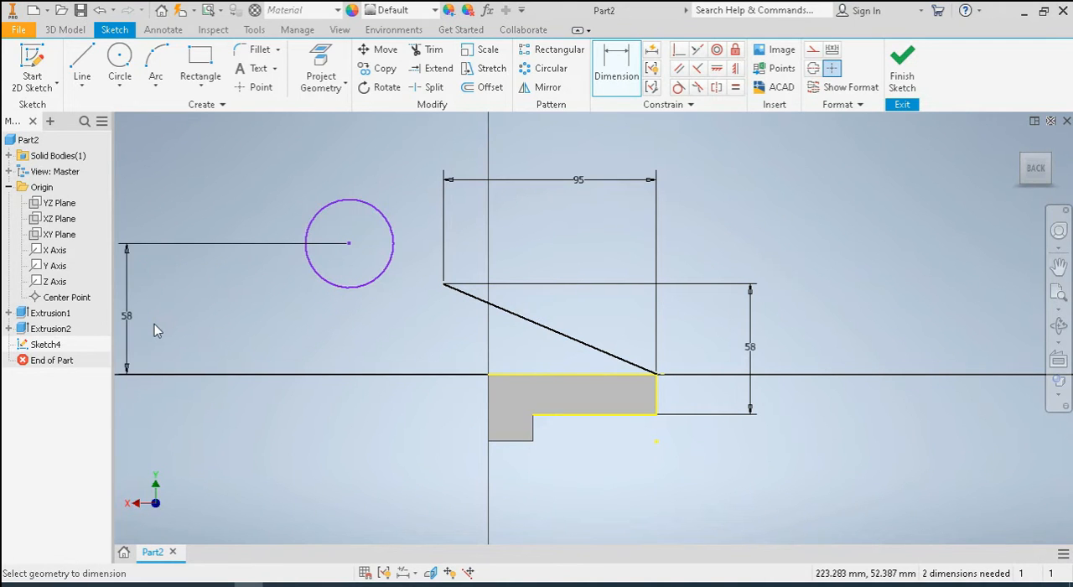
click(616, 66)
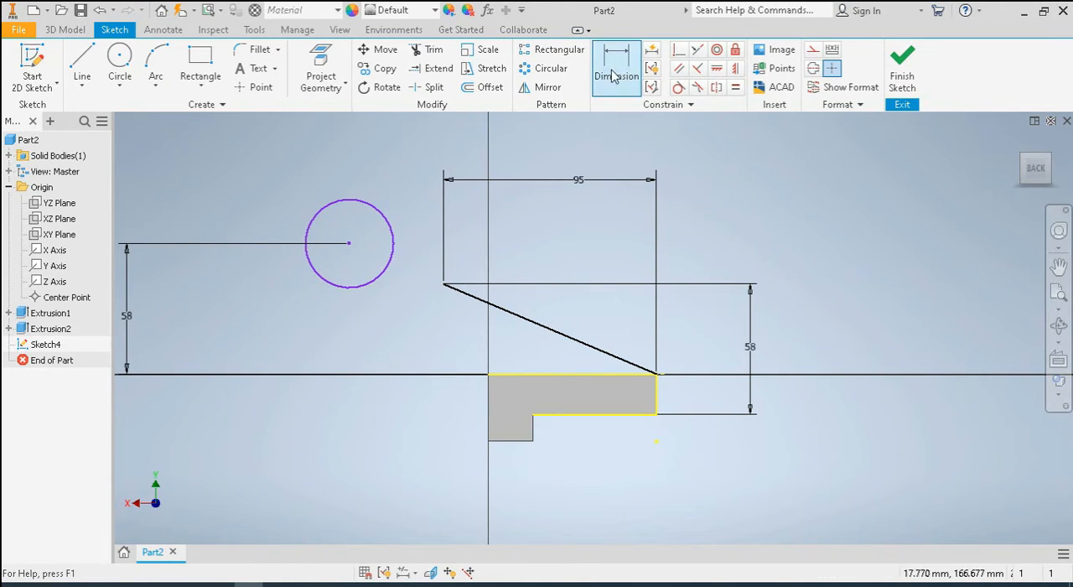
click(350, 243)
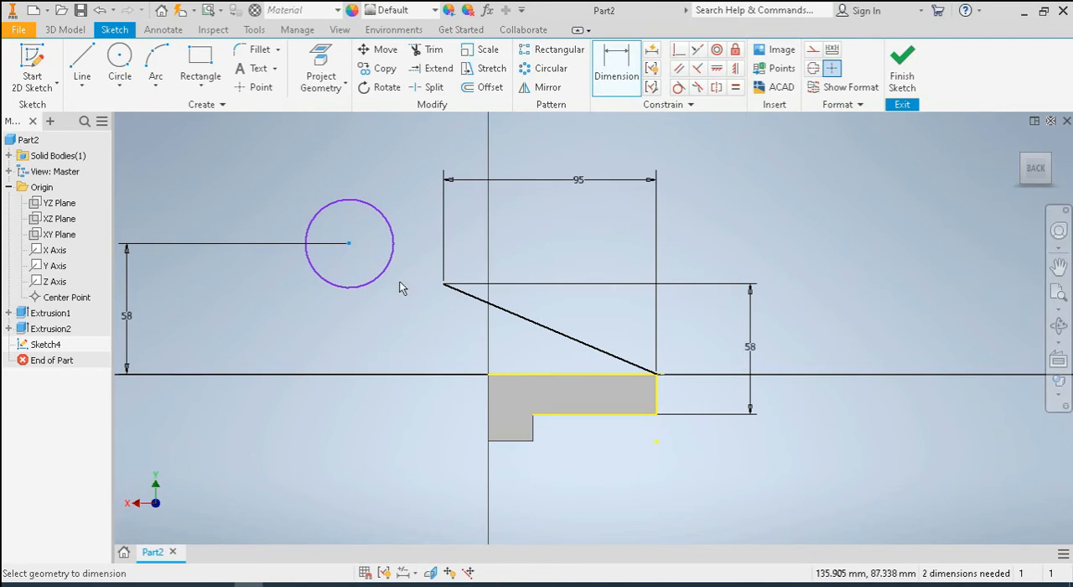
click(442, 287)
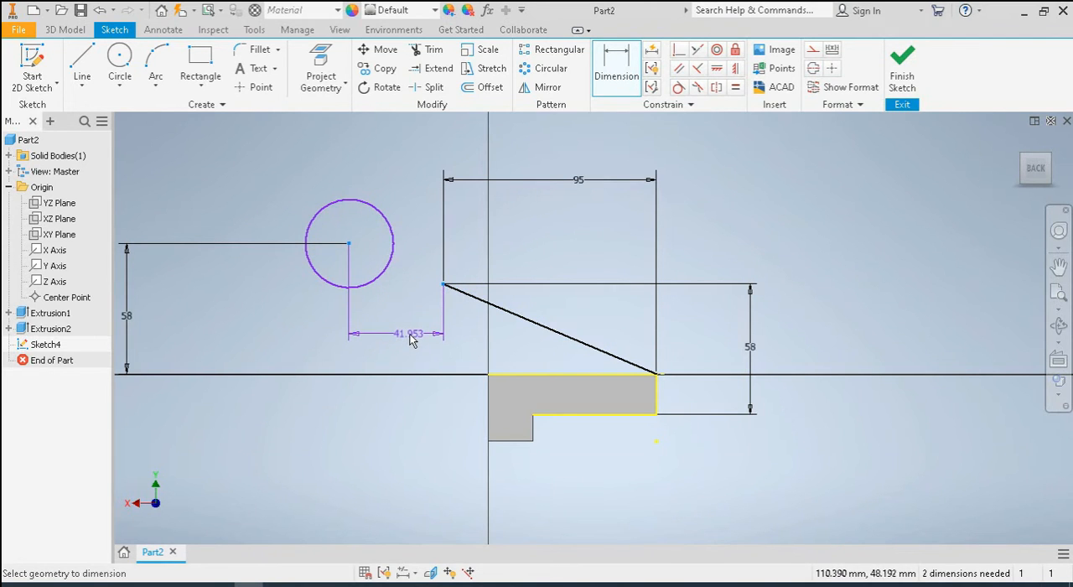
key(Escape)
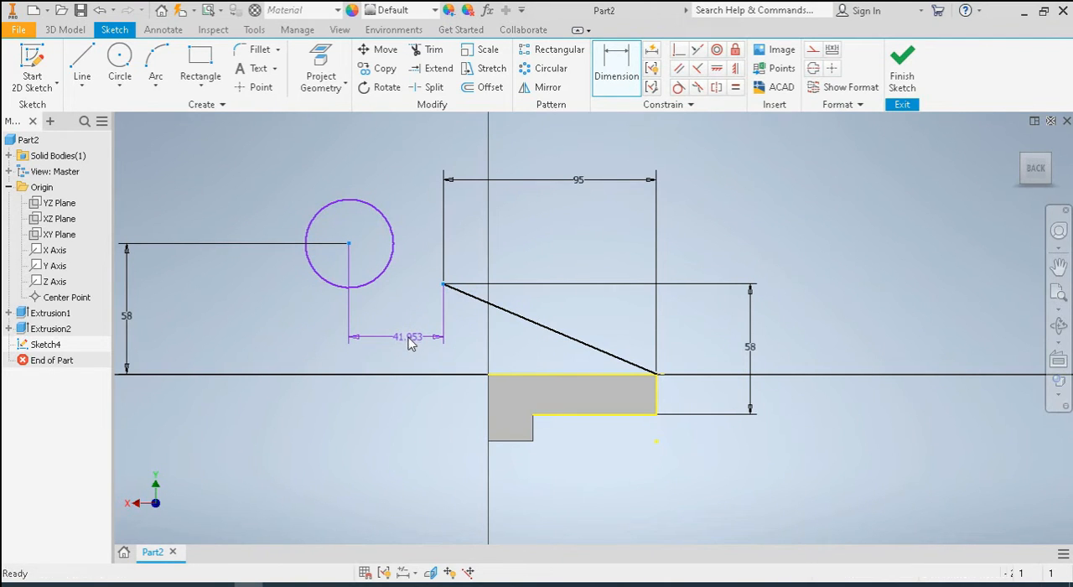
Dimension the circle's center 65 mm horizontally from the block's full-height vertical edge
key(d)
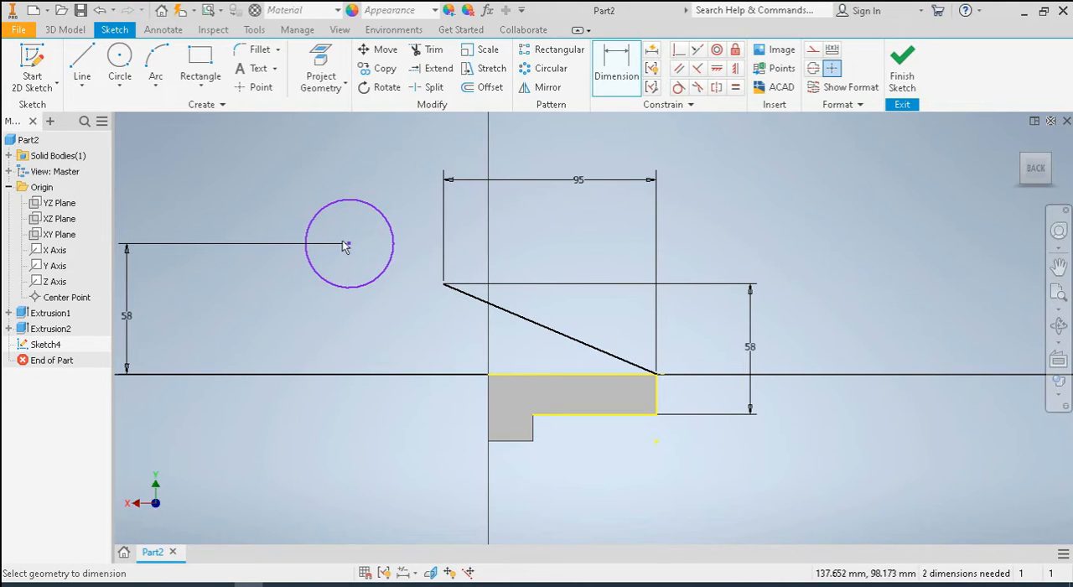
click(351, 245)
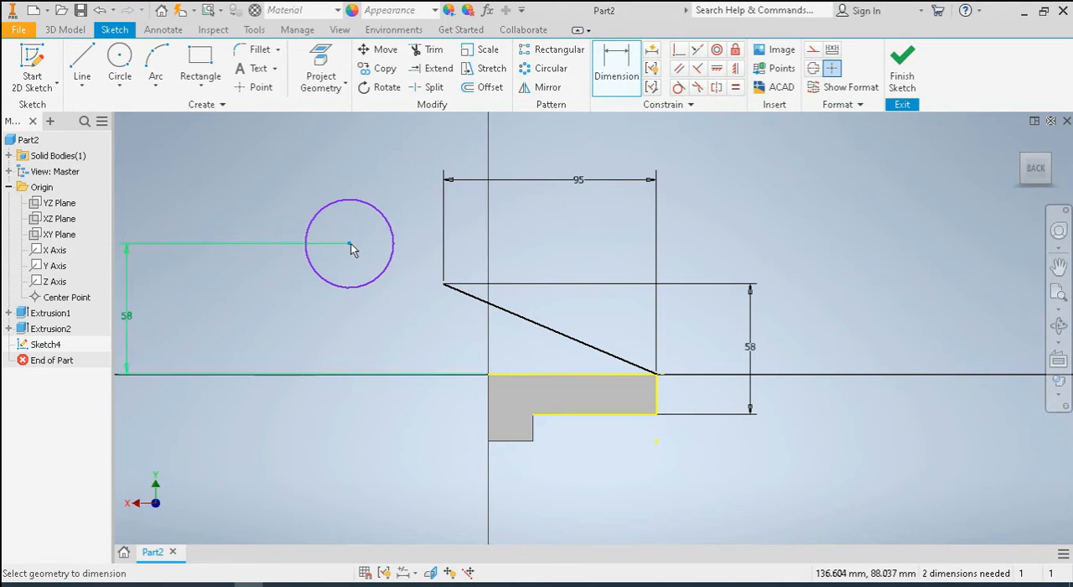
click(489, 408)
click(418, 337)
text(65)
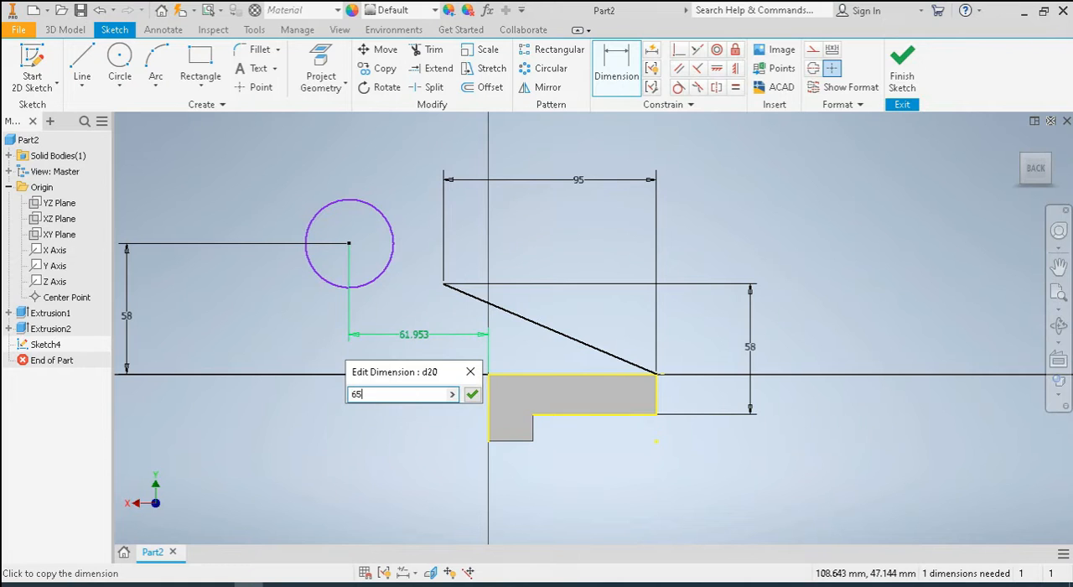
key(Return)
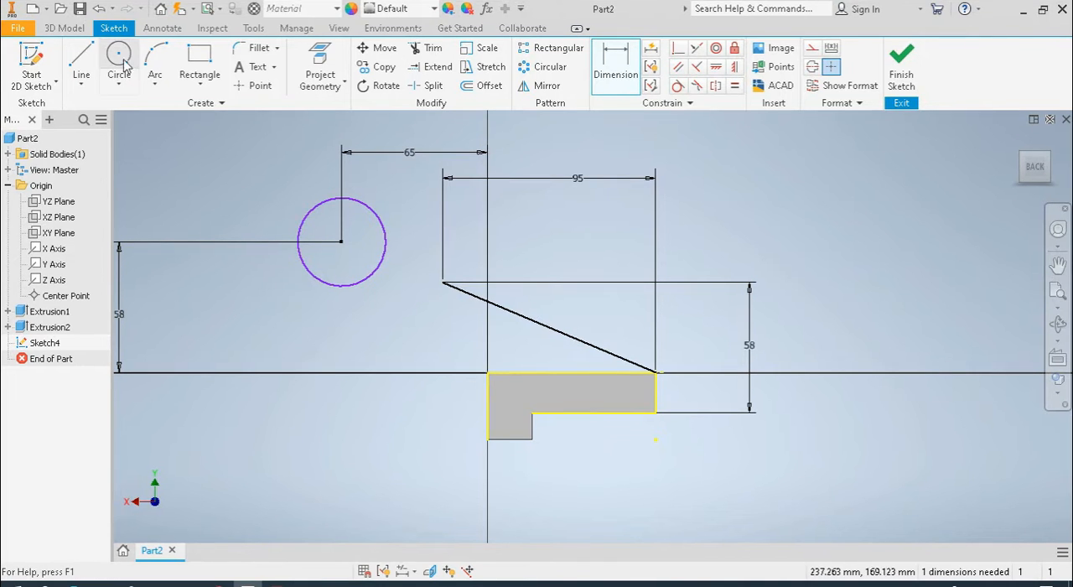
Set the circle's diameter to 32 mm
click(614, 73)
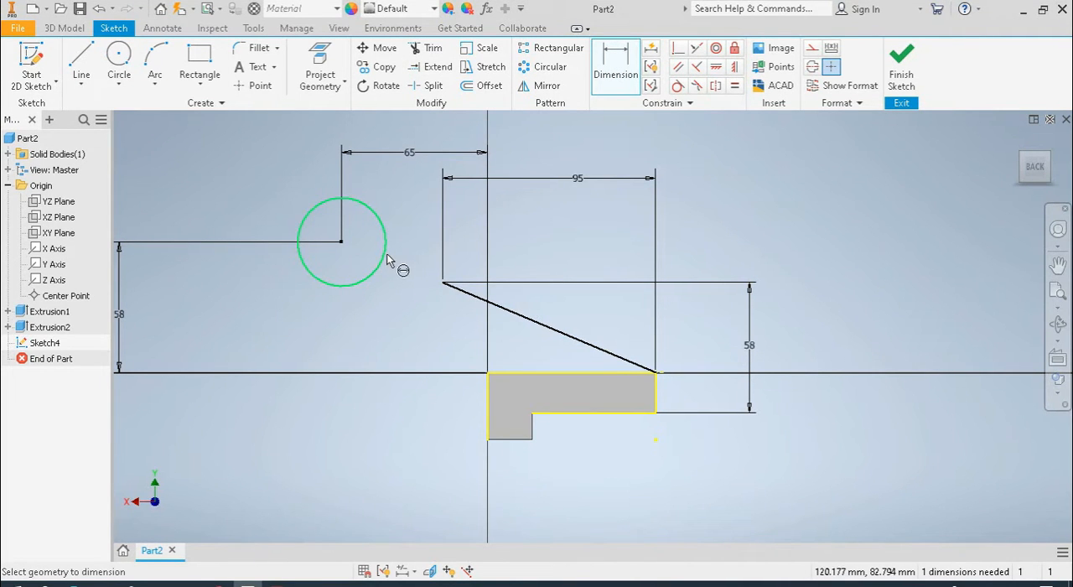
click(386, 252)
click(294, 339)
text(32)
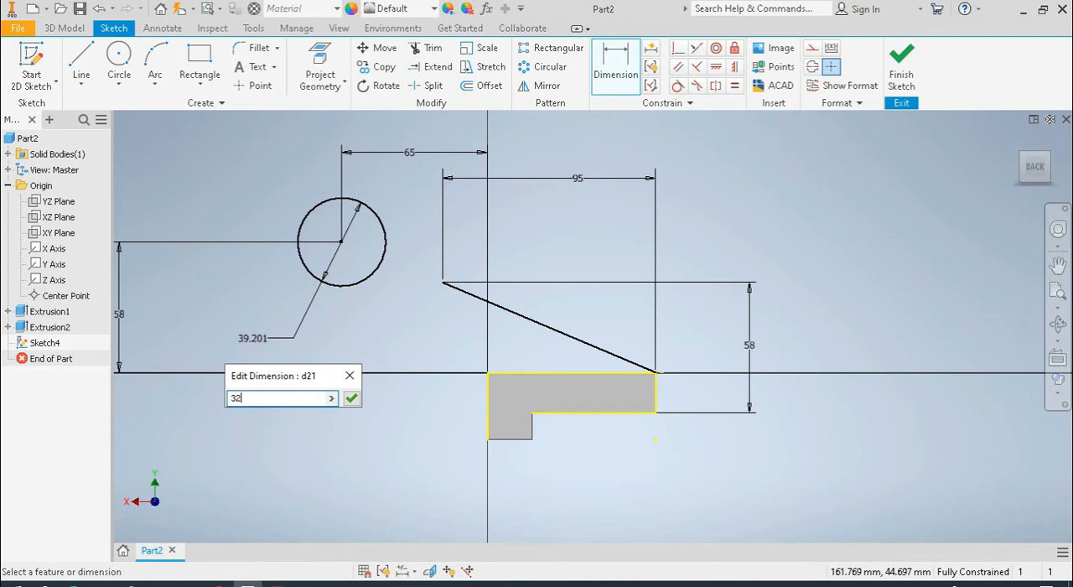
key(Return)
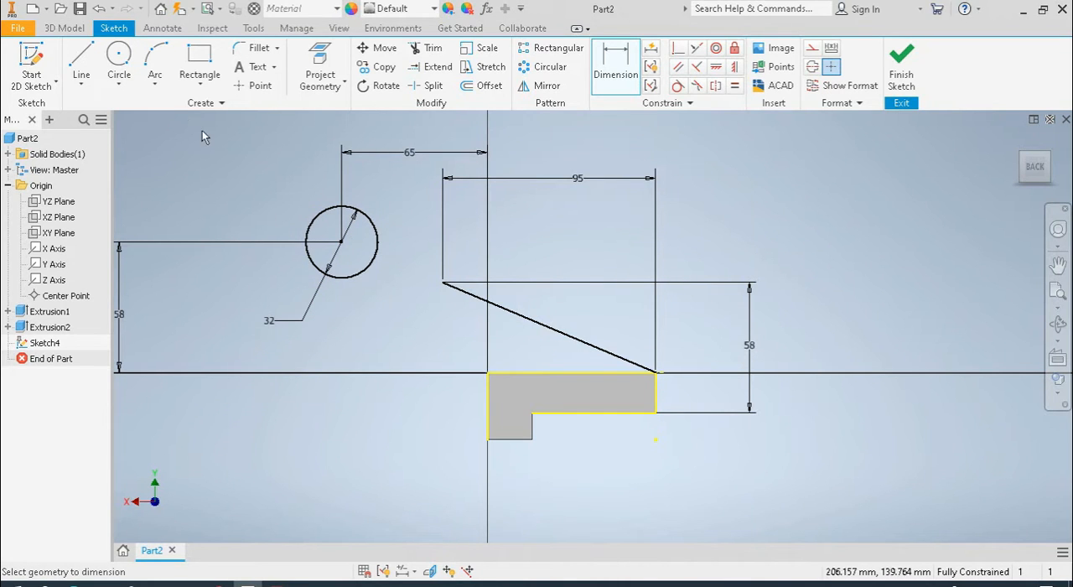
Draw a line about 43 mm long from the slanted line's free end to the upper part of the circle
click(81, 63)
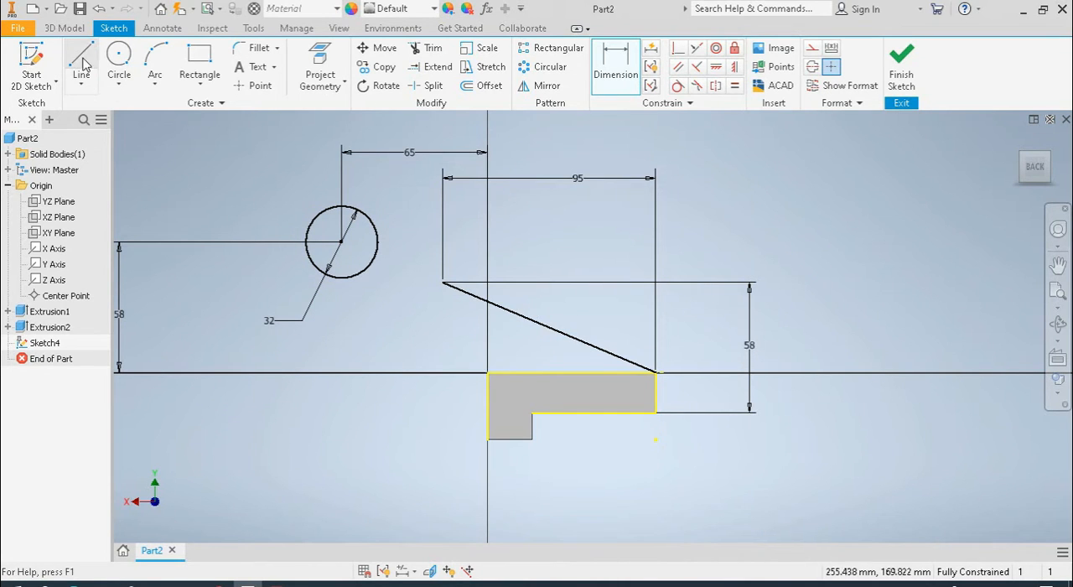
click(442, 283)
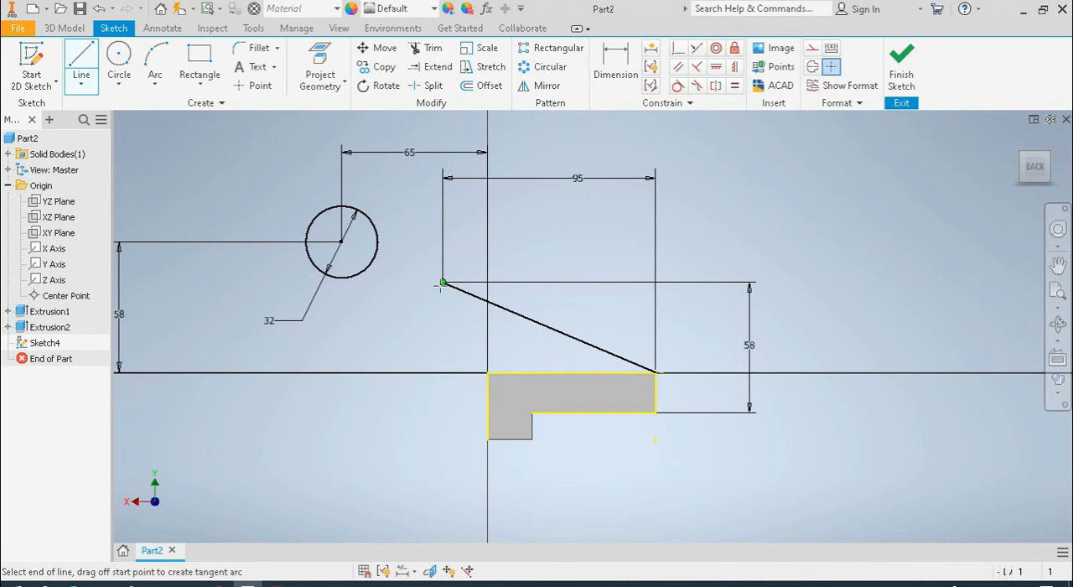
double_click(369, 218)
right_click(405, 220)
click(443, 199)
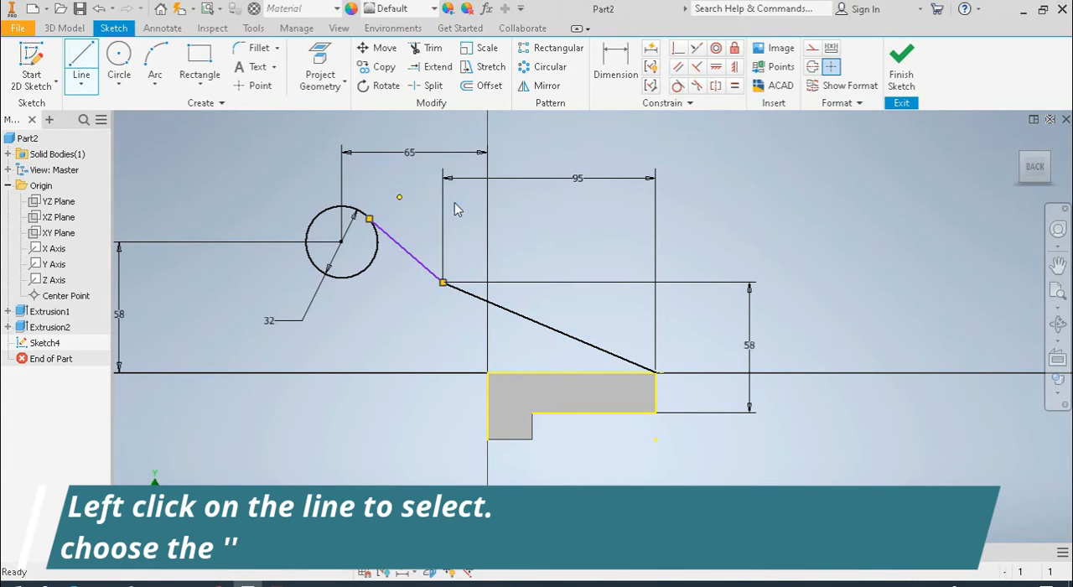
Make the short connecting line tangent to the 32 mm circle
click(677, 87)
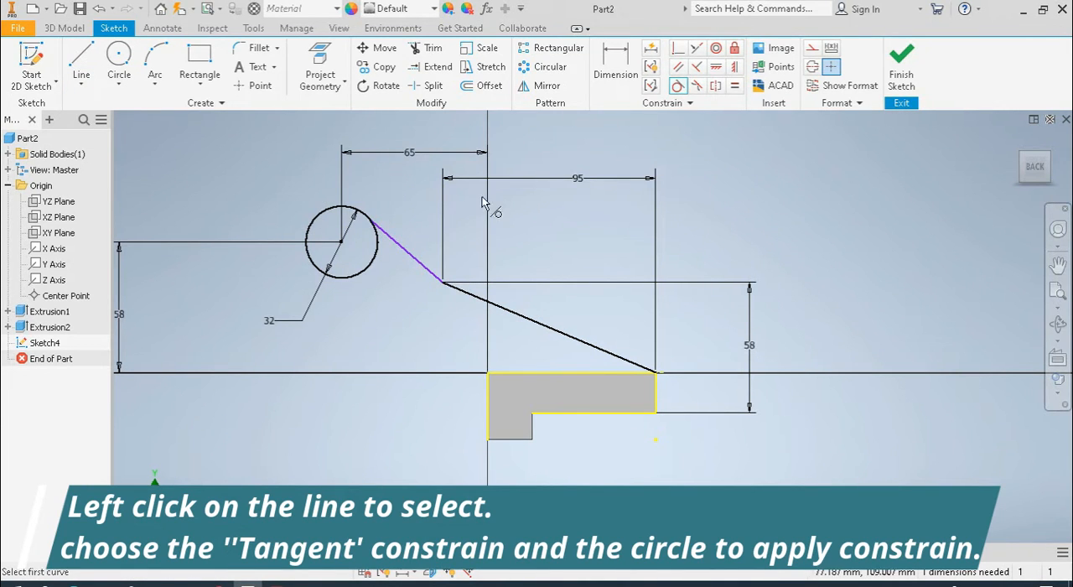
click(373, 225)
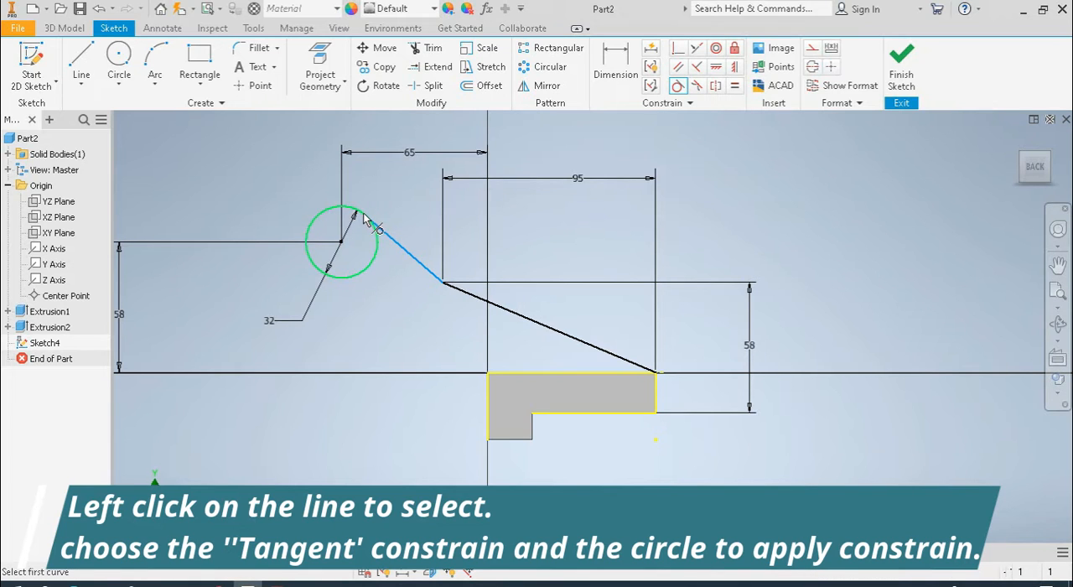
click(453, 300)
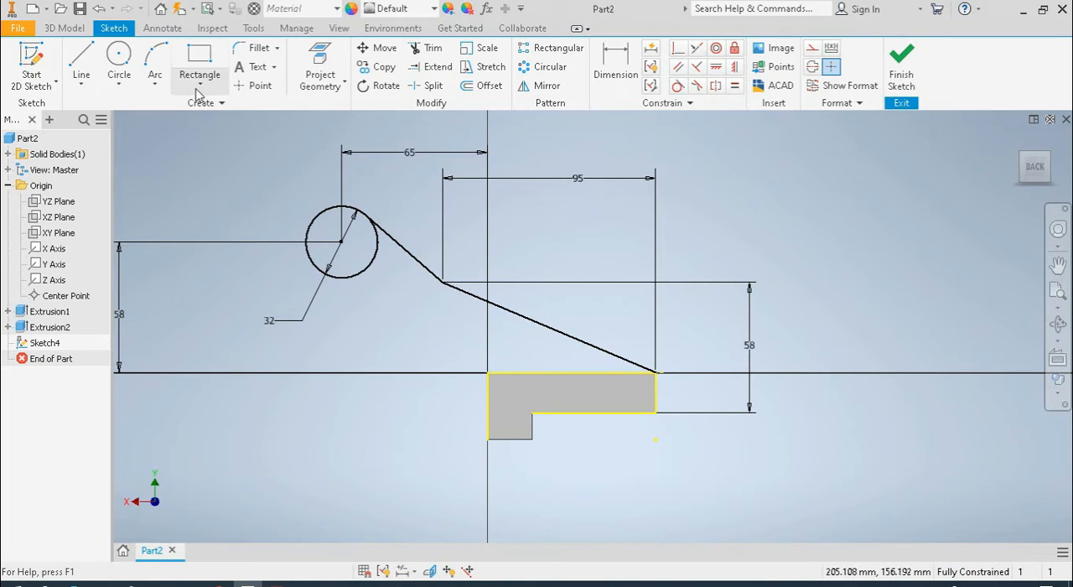
Draw a line about 71 mm long from the block's top corner at the origin to the lower part of the circle
click(81, 57)
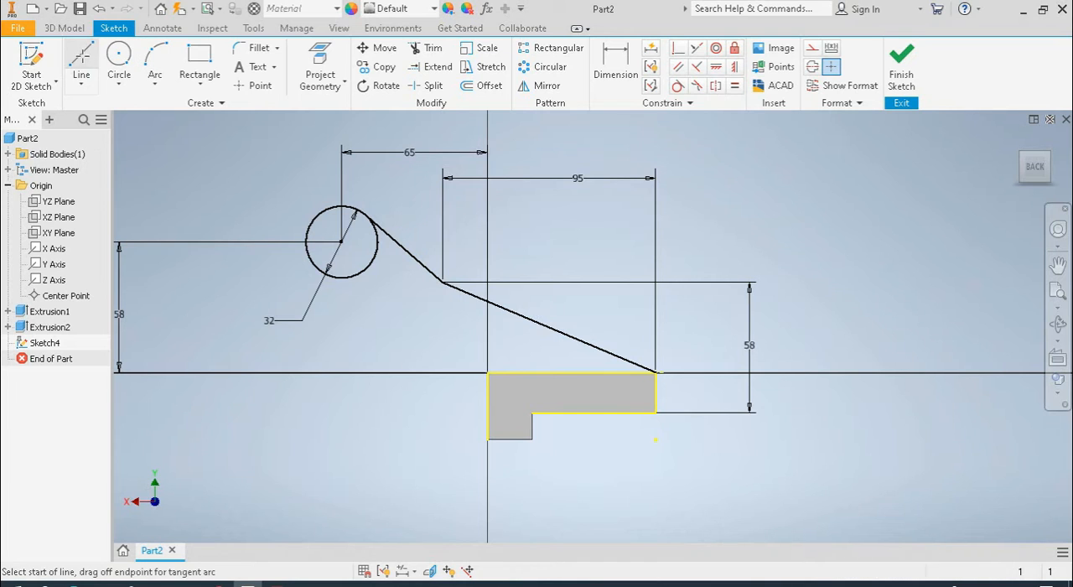
click(487, 373)
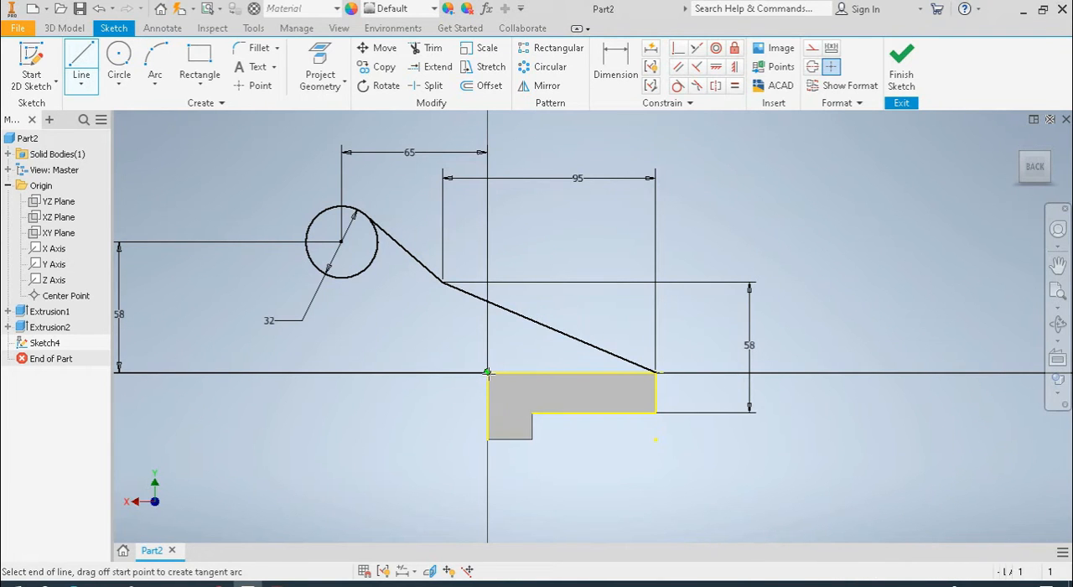
click(367, 269)
right_click(359, 320)
click(417, 318)
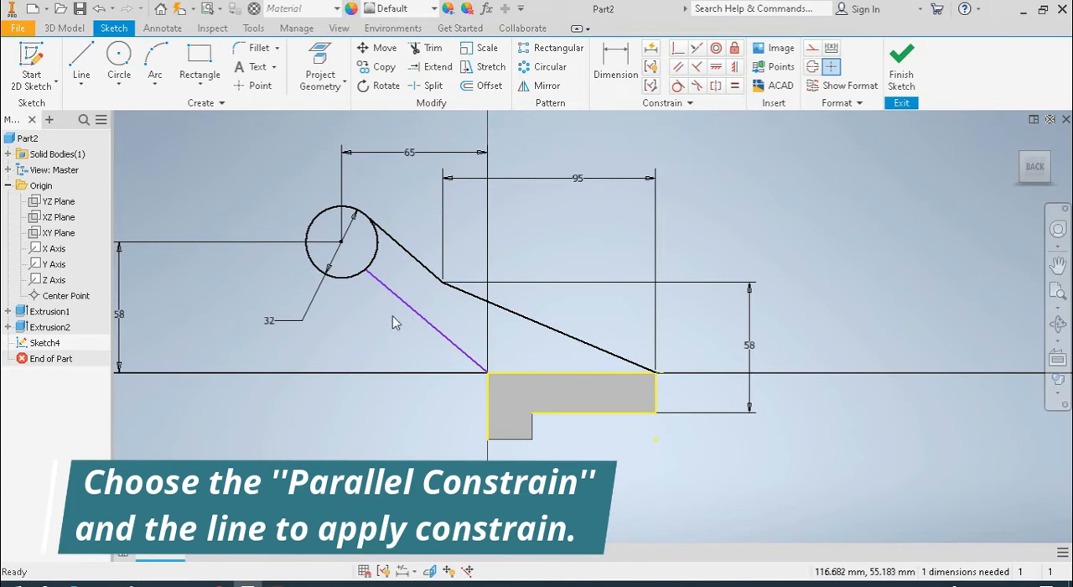
Make the lower connecting line parallel to the short upper line tangent to the circle, and finish the sketch
click(678, 66)
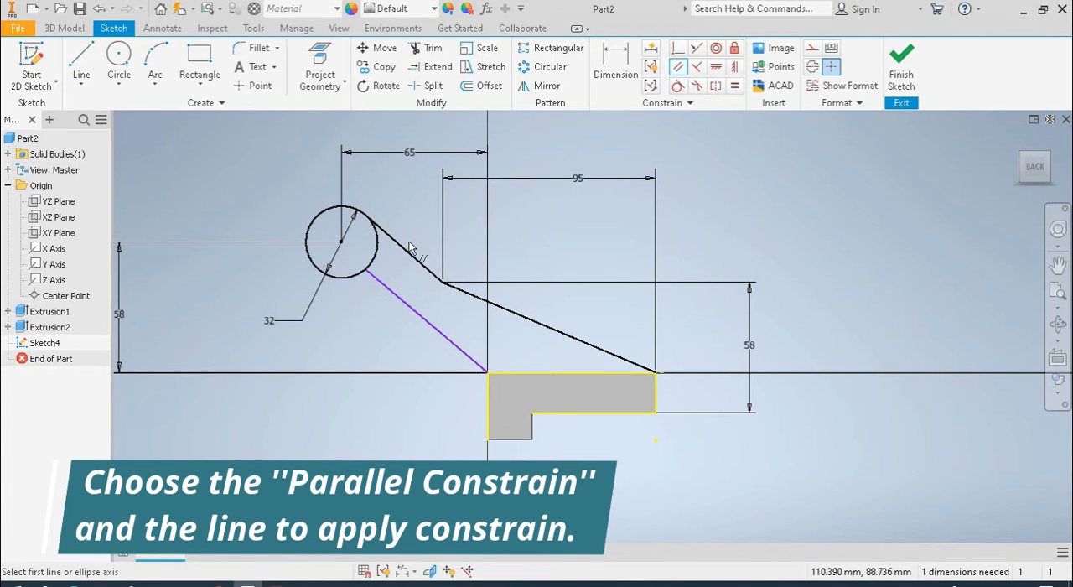
click(420, 262)
click(425, 322)
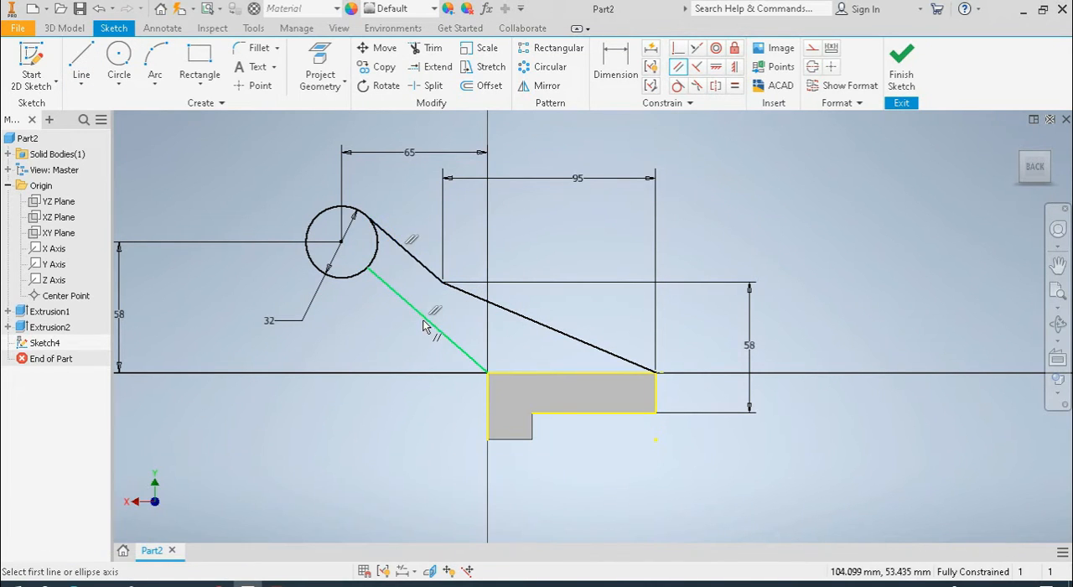
right_click(359, 325)
click(383, 334)
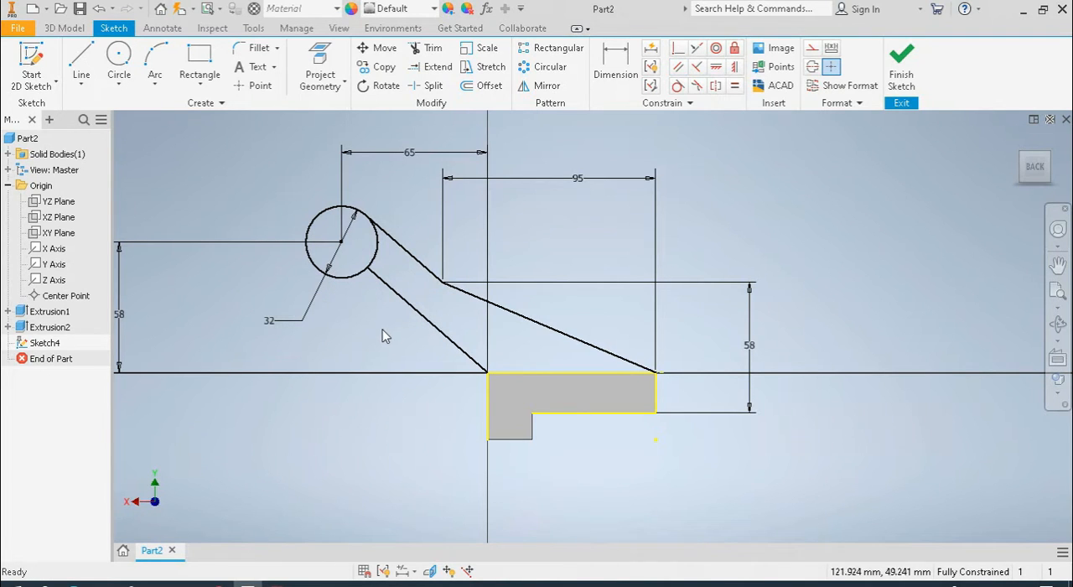
click(901, 68)
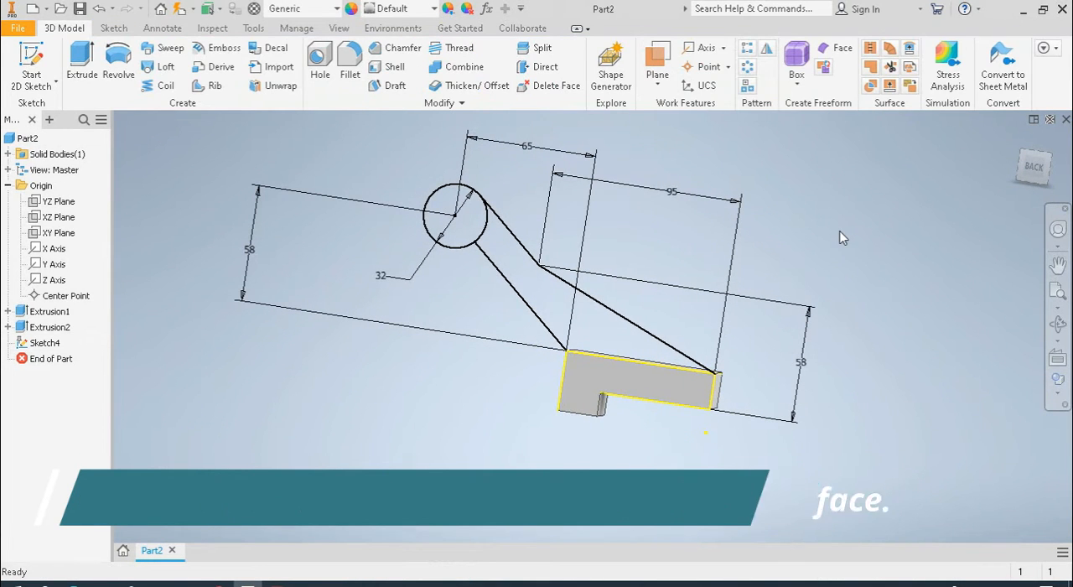
Extrude the closed arm profile over the block in the flipped direction, joining it to the block
click(84, 62)
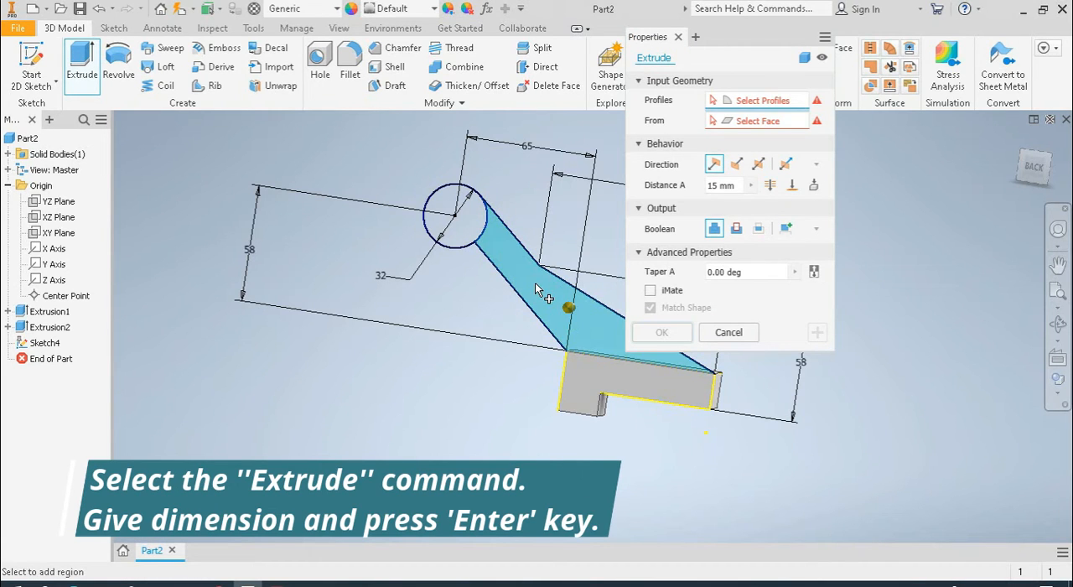
click(536, 284)
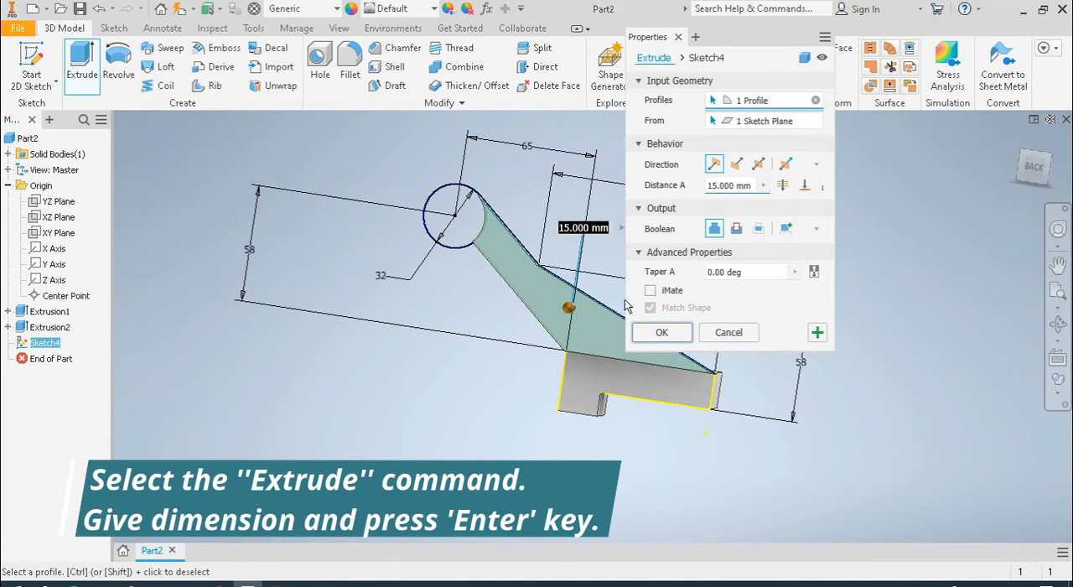
mouse_move(576, 354)
shift+middle_down()
mouse_move(381, 415)
mouse_move(403, 393)
mouse_move(333, 409)
mouse_move(428, 366)
shift+middle_up()
mouse_move(464, 335)
mouse_down()
mouse_move(503, 285)
mouse_move(621, 251)
mouse_move(583, 273)
mouse_up()
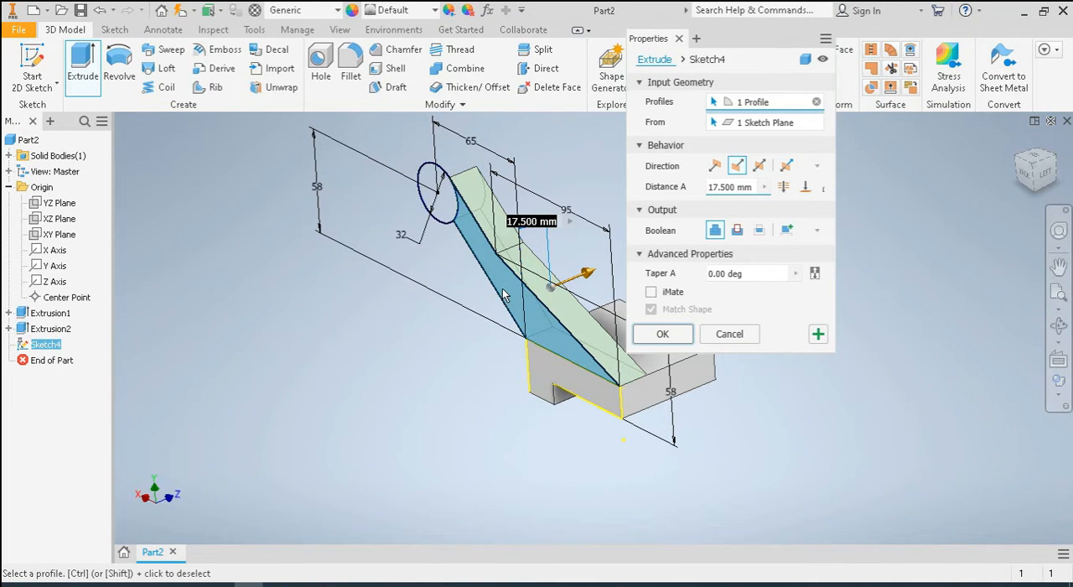
click(751, 187)
text(1)
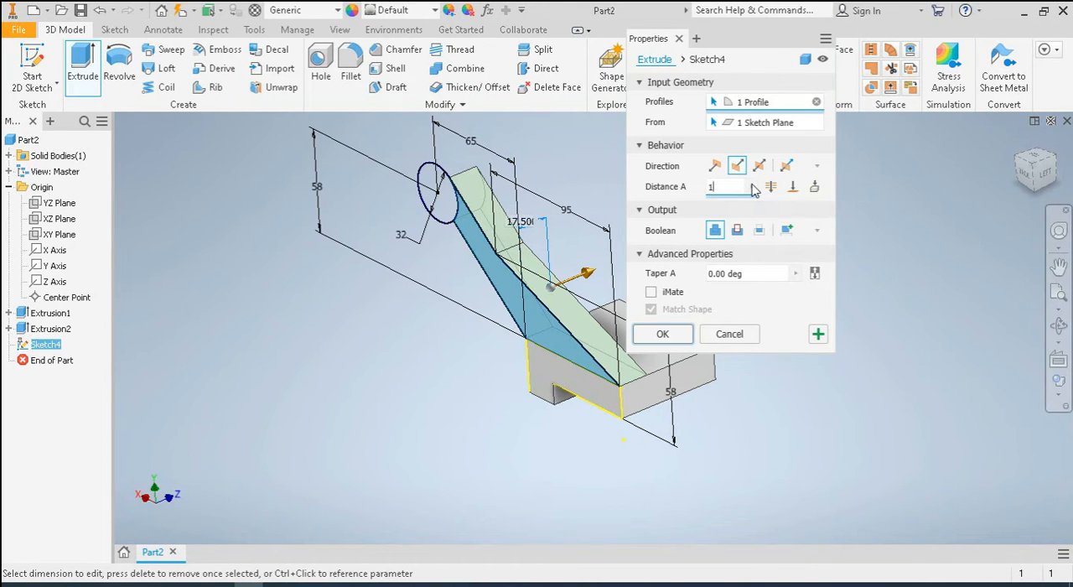
key(Return)
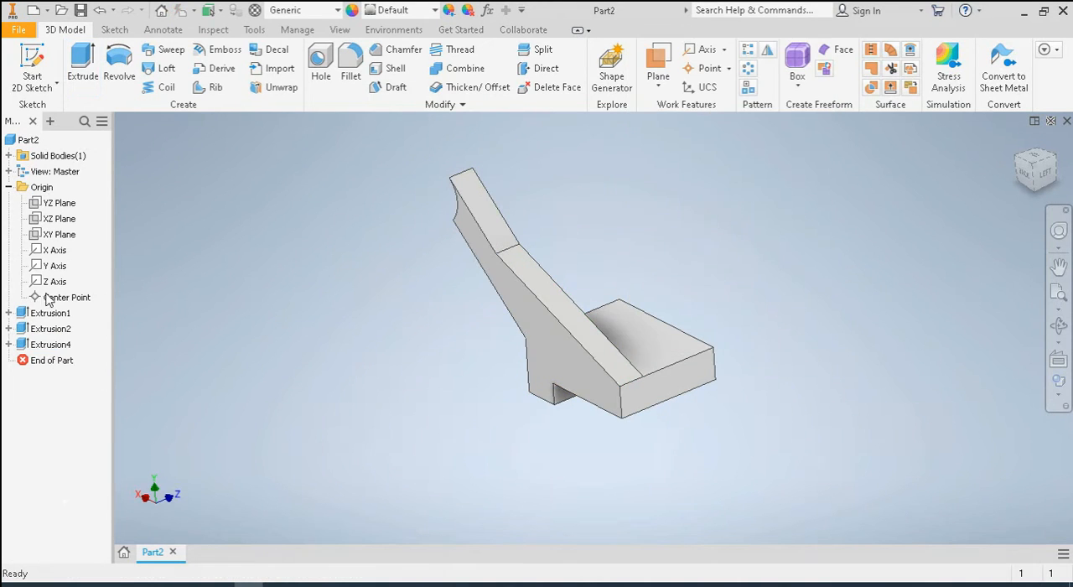
Turn on the visibility of Sketch4, the sketch used by the arm extrusion
click(8, 344)
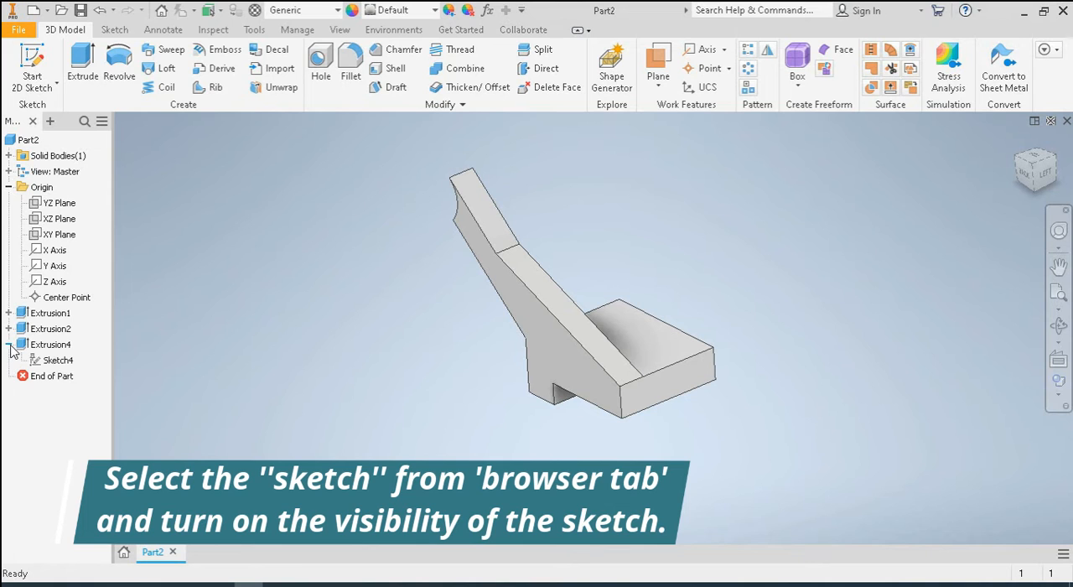
click(50, 360)
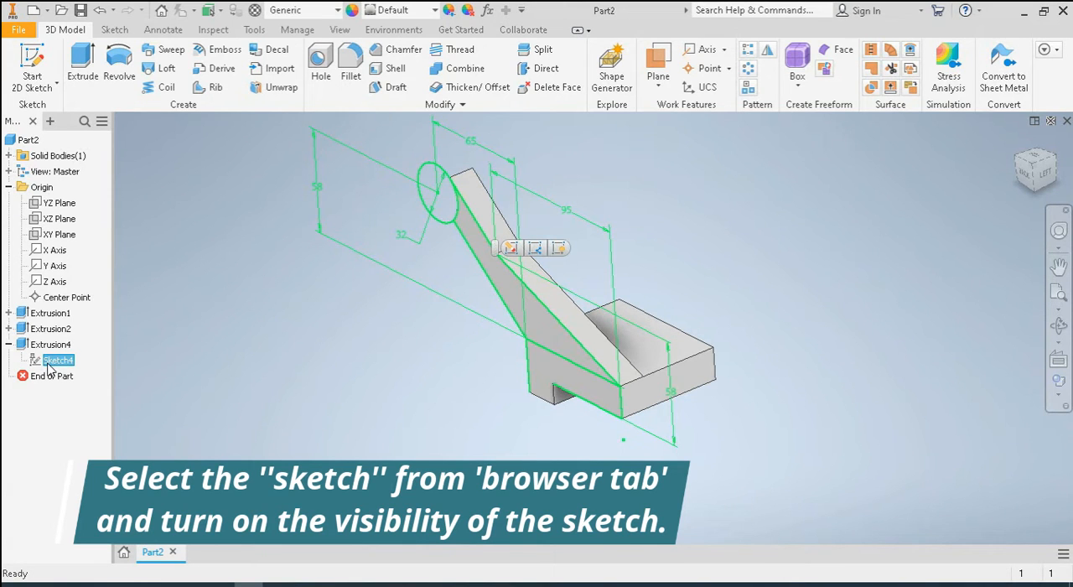
click(48, 367)
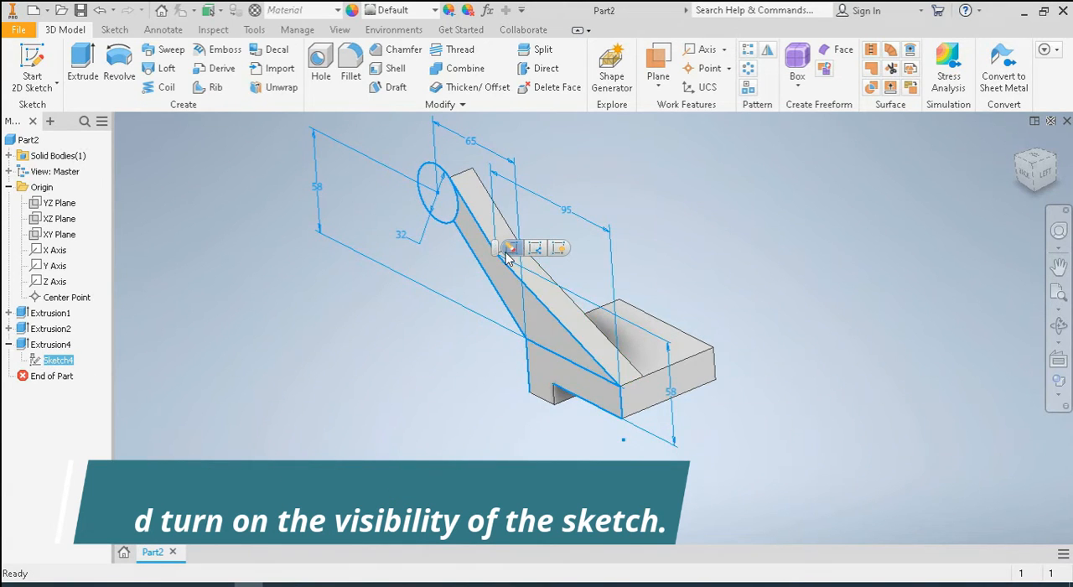
right_click(46, 361)
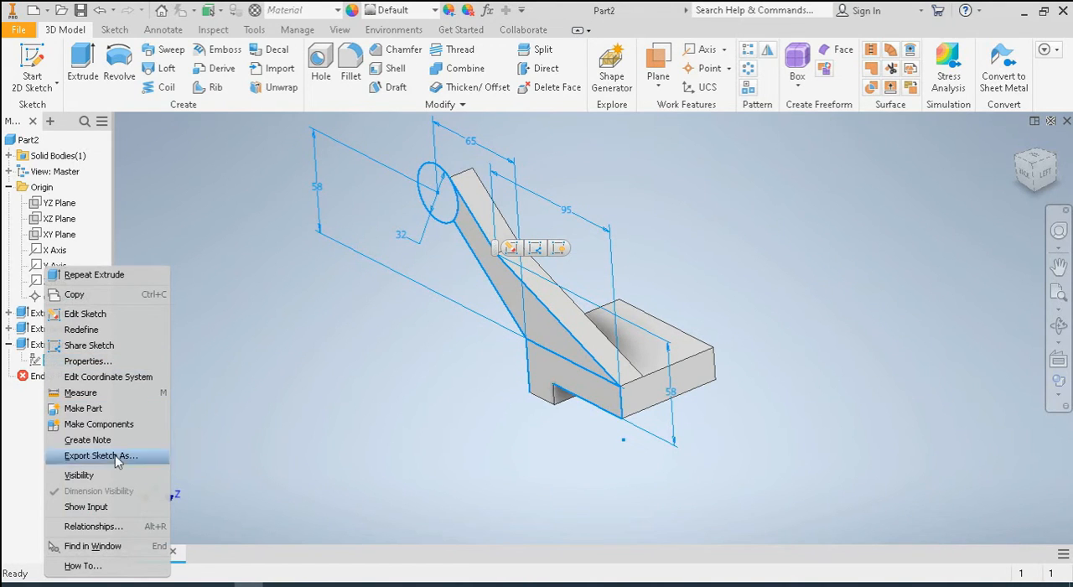
click(80, 475)
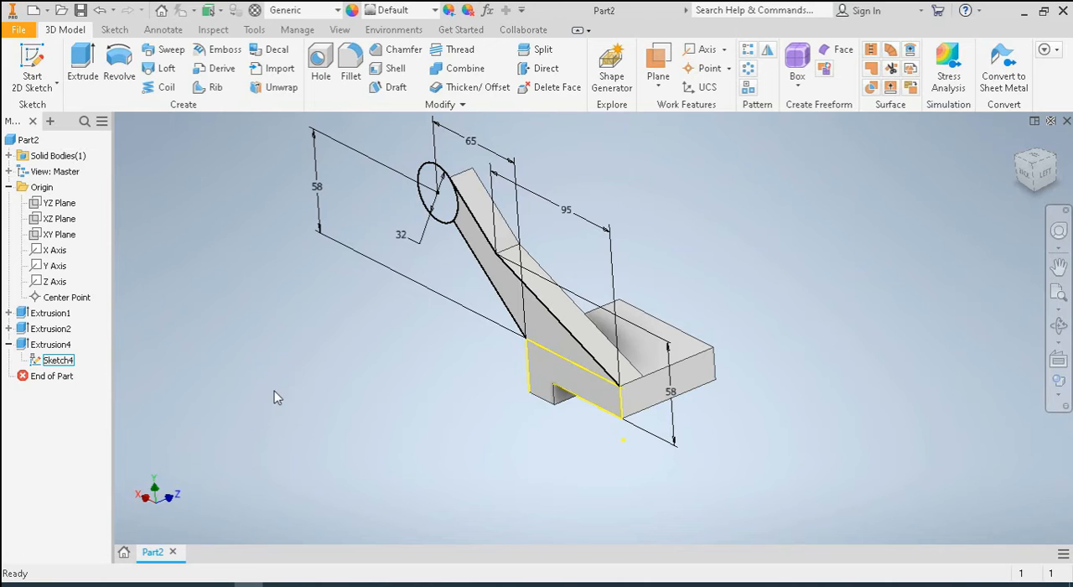
Extrude the 32 mm circle asymmetrically, with distance A 5 mm and distance B 40-5 mm, joined to the arm
mouse_move(336, 403)
shift+middle_down()
mouse_move(246, 400)
mouse_move(221, 431)
mouse_move(297, 441)
mouse_move(260, 446)
mouse_move(332, 408)
mouse_move(379, 414)
mouse_move(355, 412)
shift+middle_up()
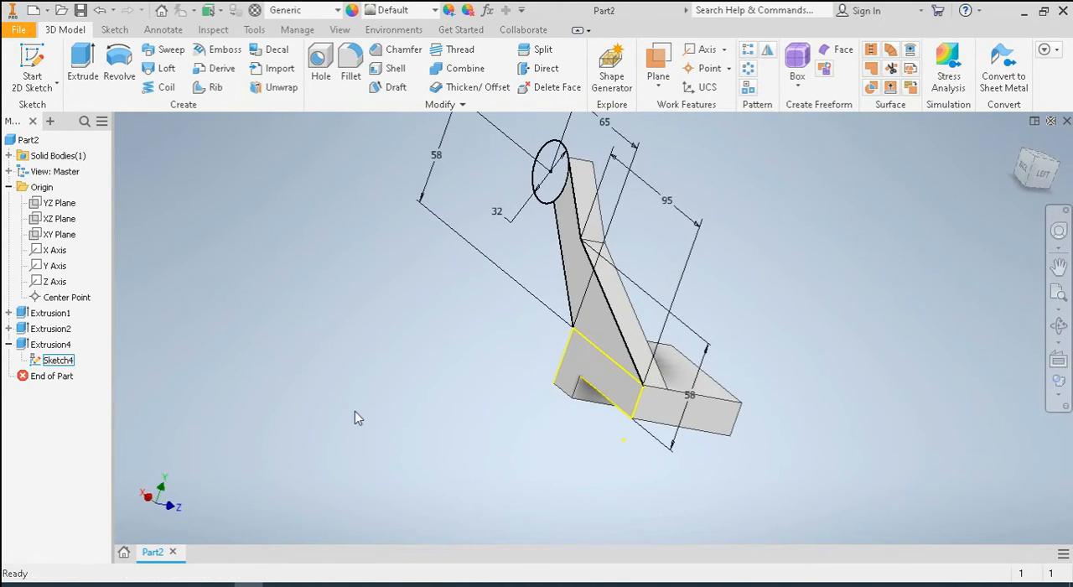
click(83, 63)
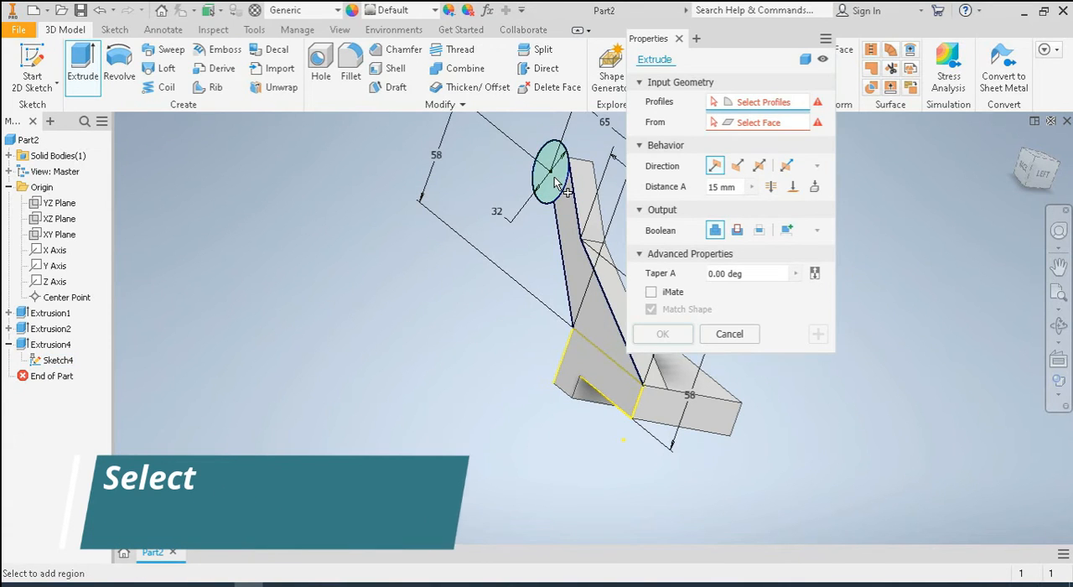
click(556, 186)
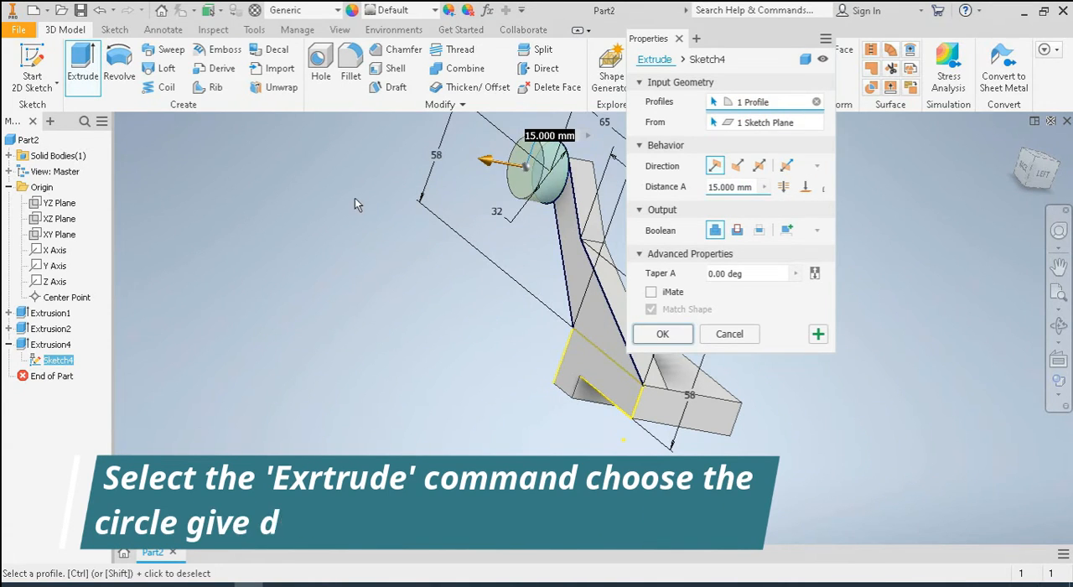
middle_drag(354, 198, 357, 253)
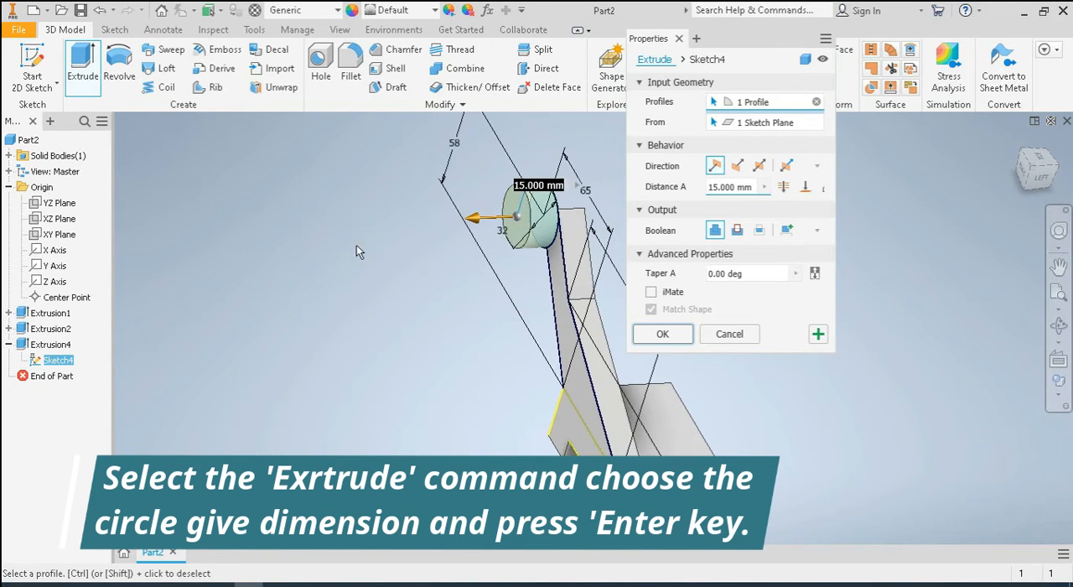
click(787, 165)
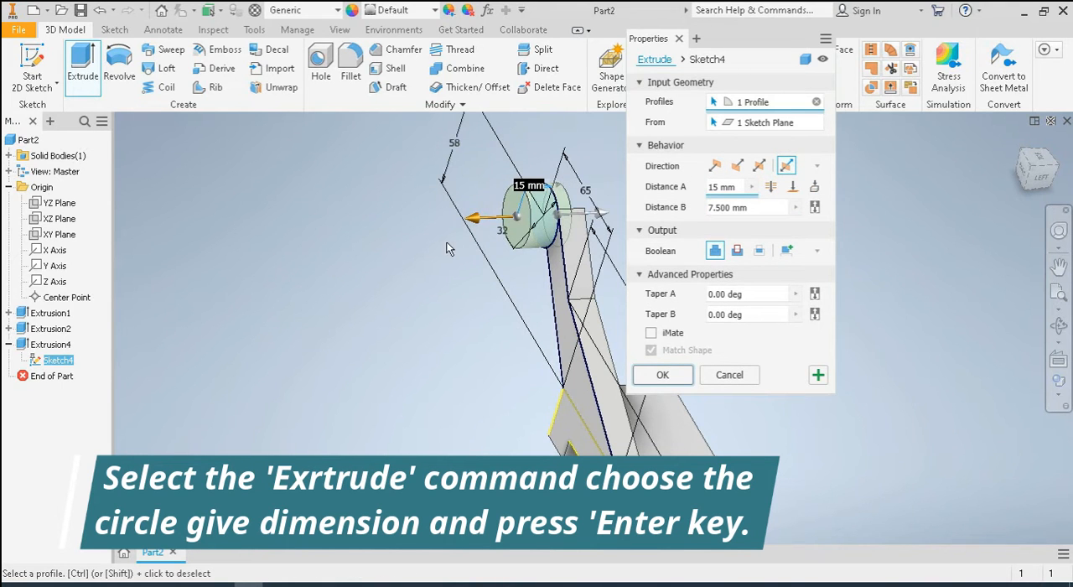
middle_drag(429, 248, 369, 259)
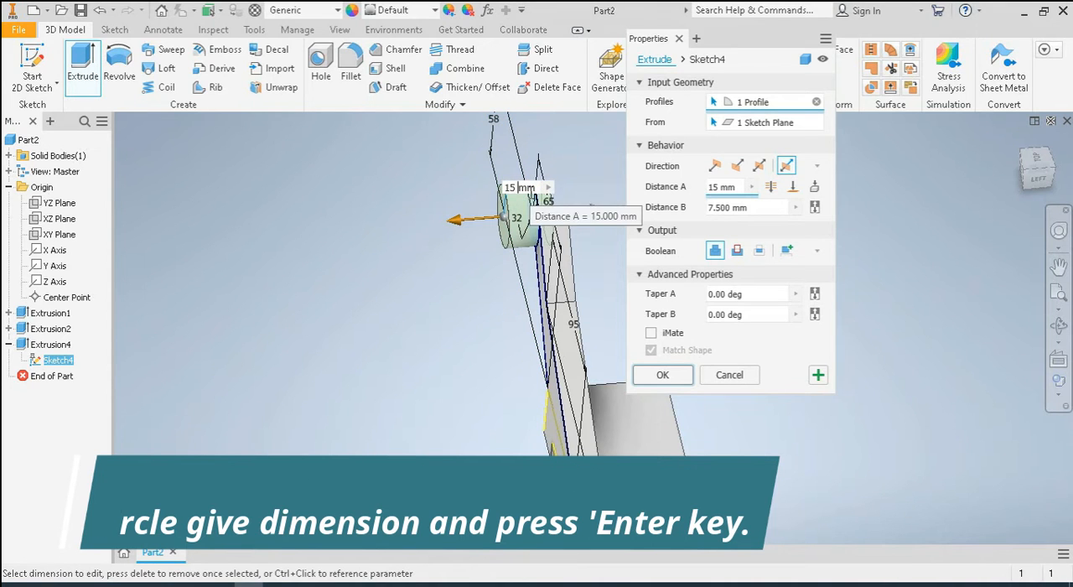
text(5)
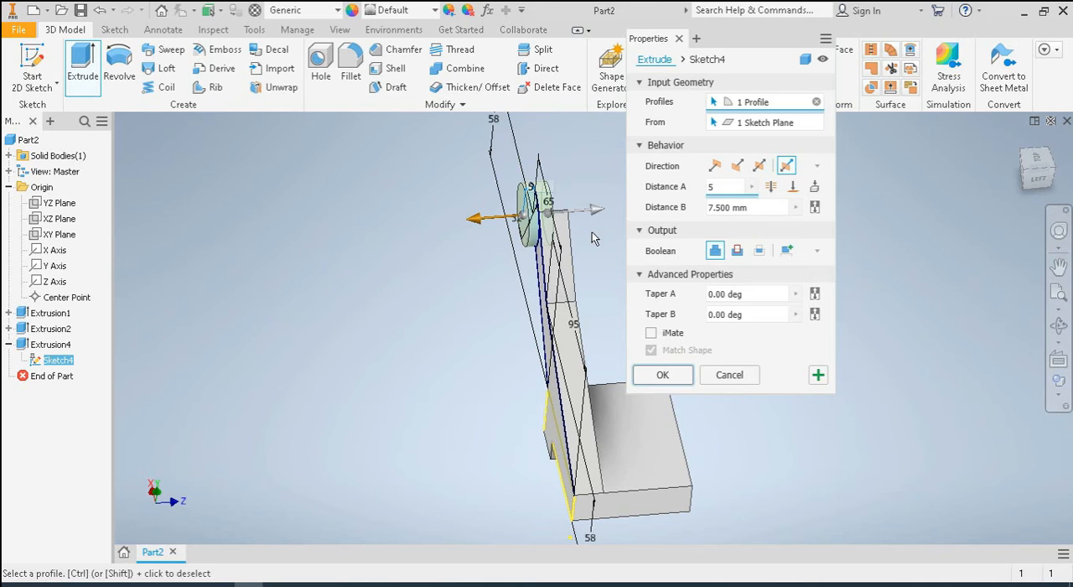
click(733, 206)
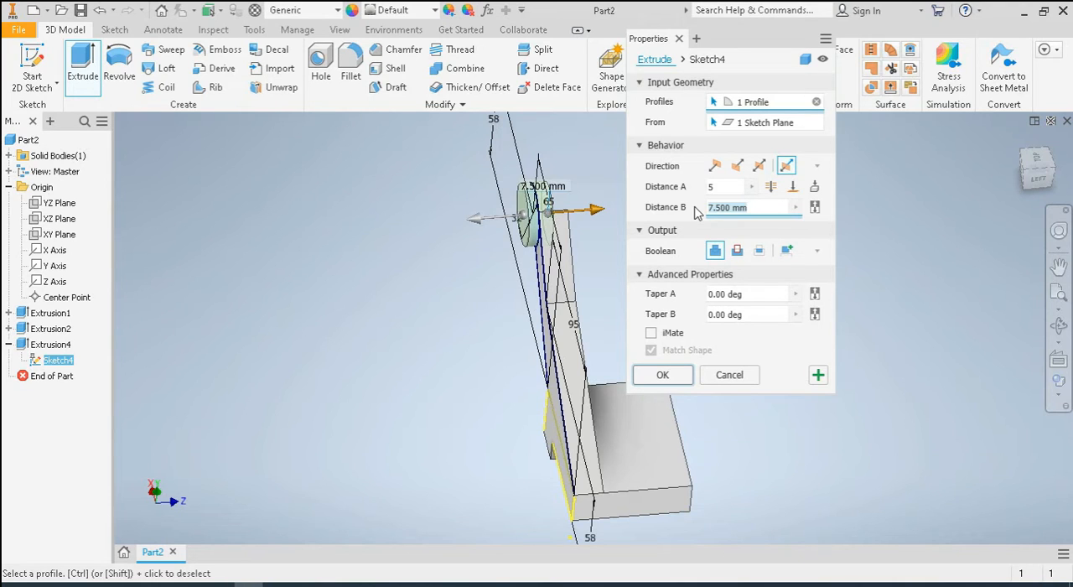
text(40)
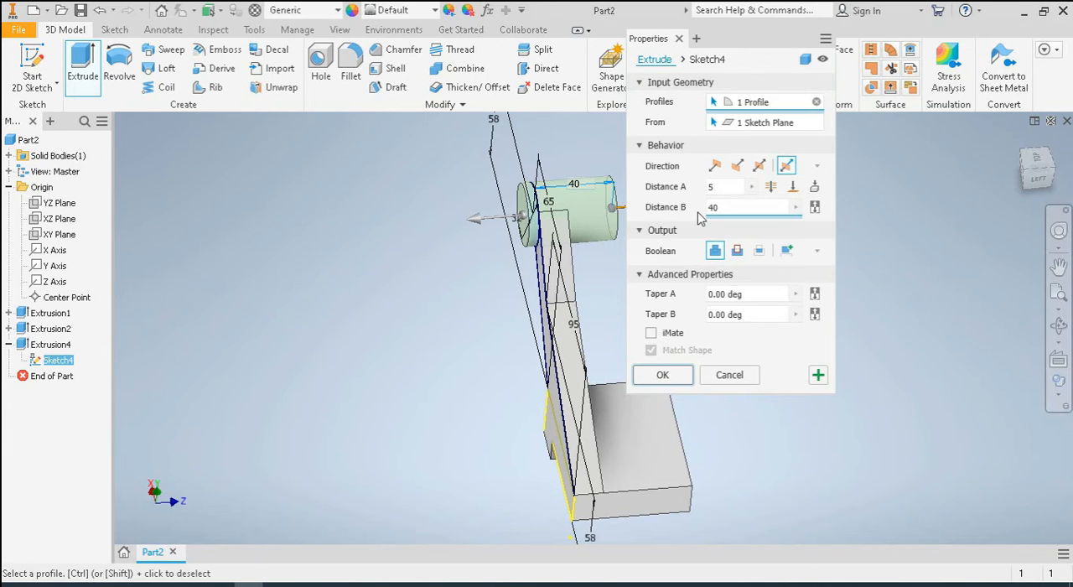
text(-5)
click(661, 376)
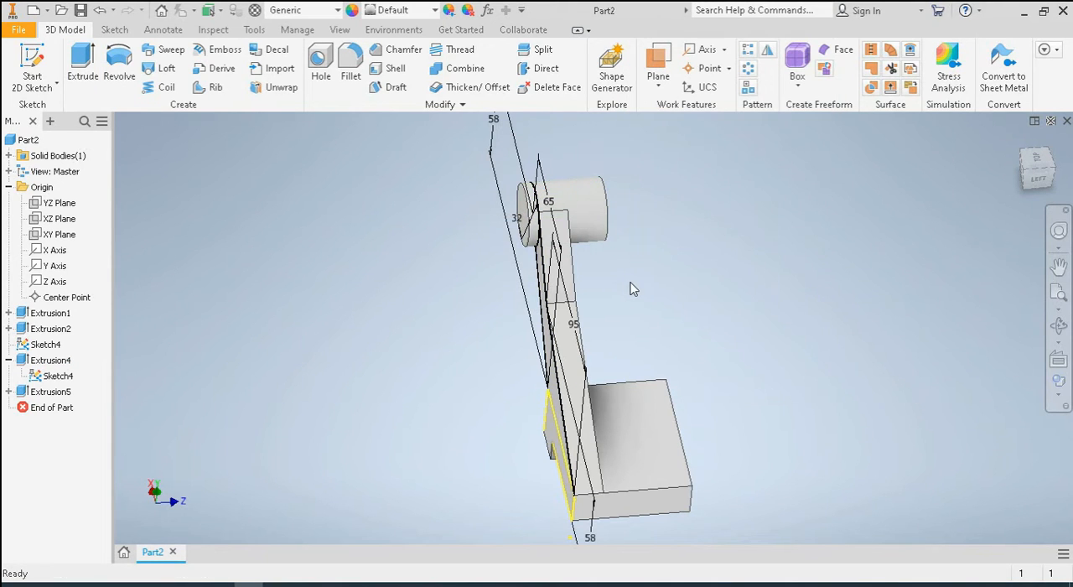
Hide the arm sketch and start a new sketch on the cylinder's front end face
right_click(38, 376)
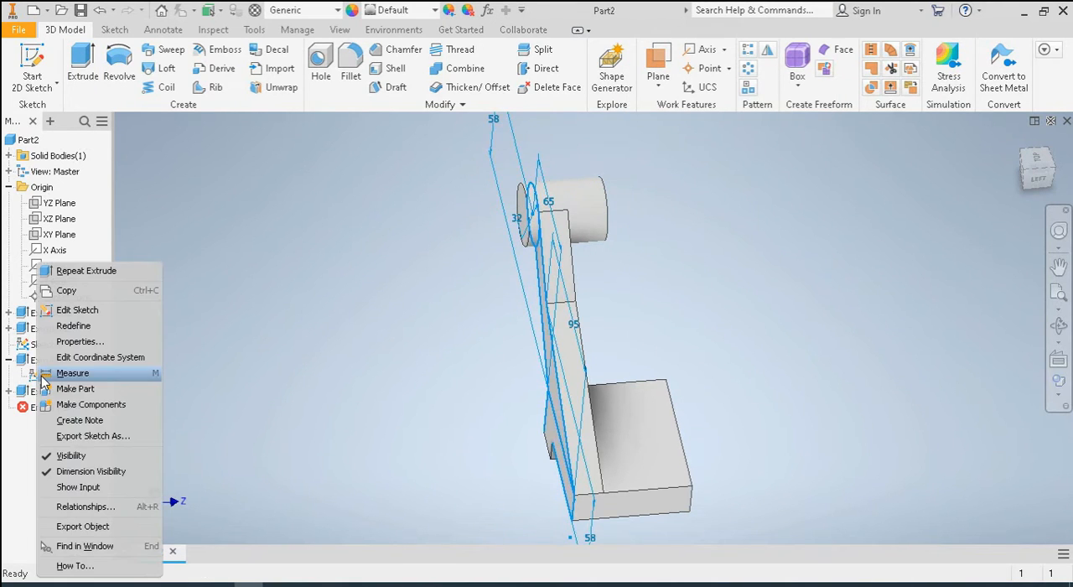
click(101, 454)
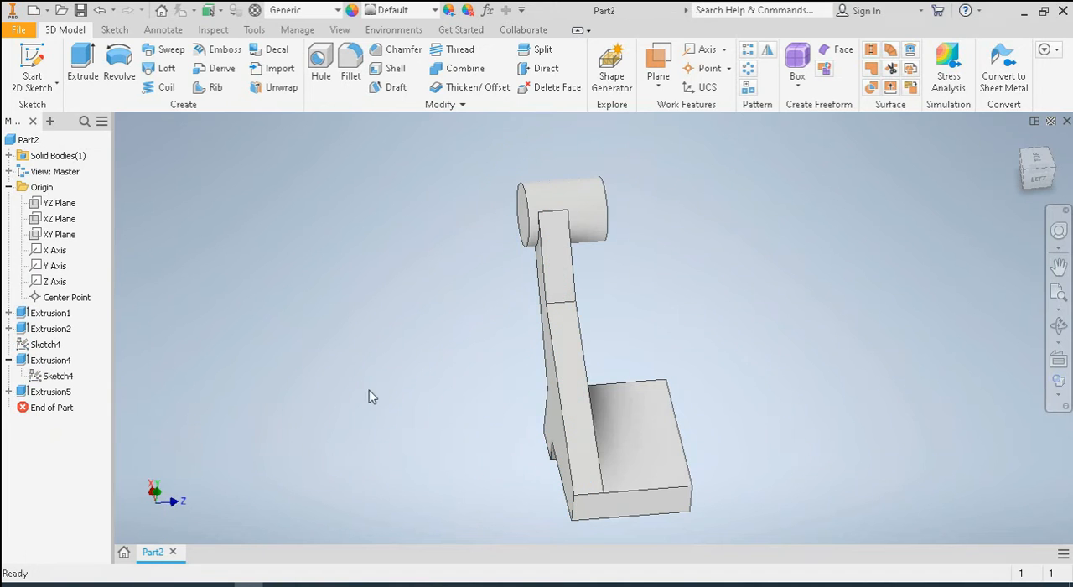
click(1019, 148)
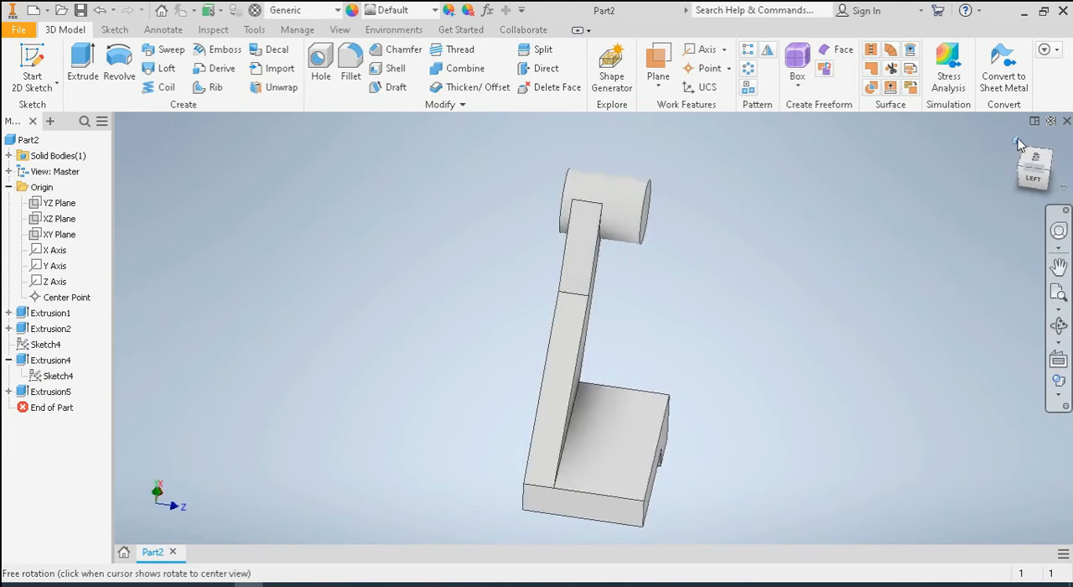
shift+middle_drag(850, 329, 891, 334)
click(723, 226)
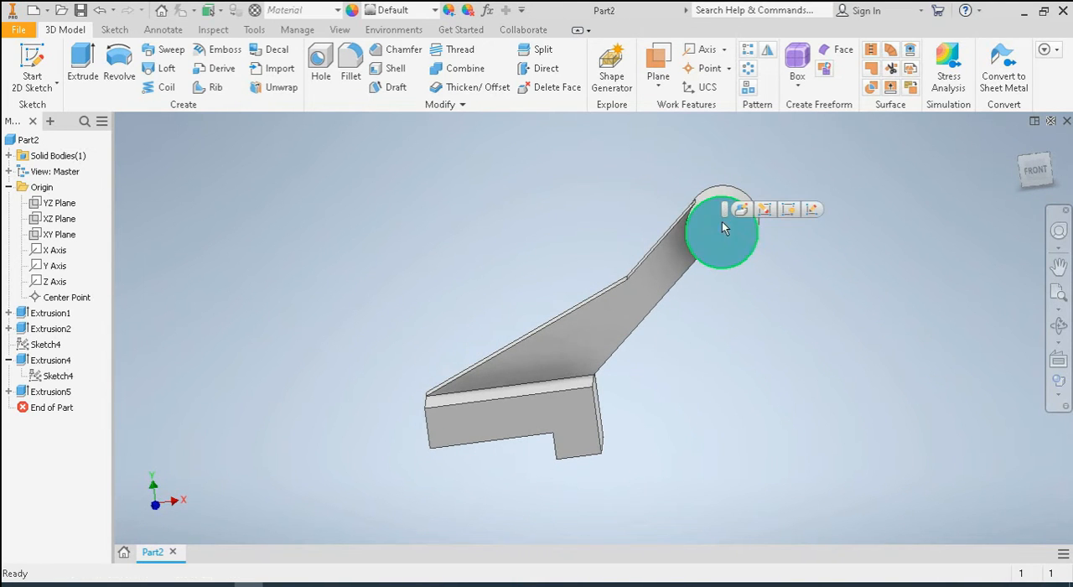
click(810, 211)
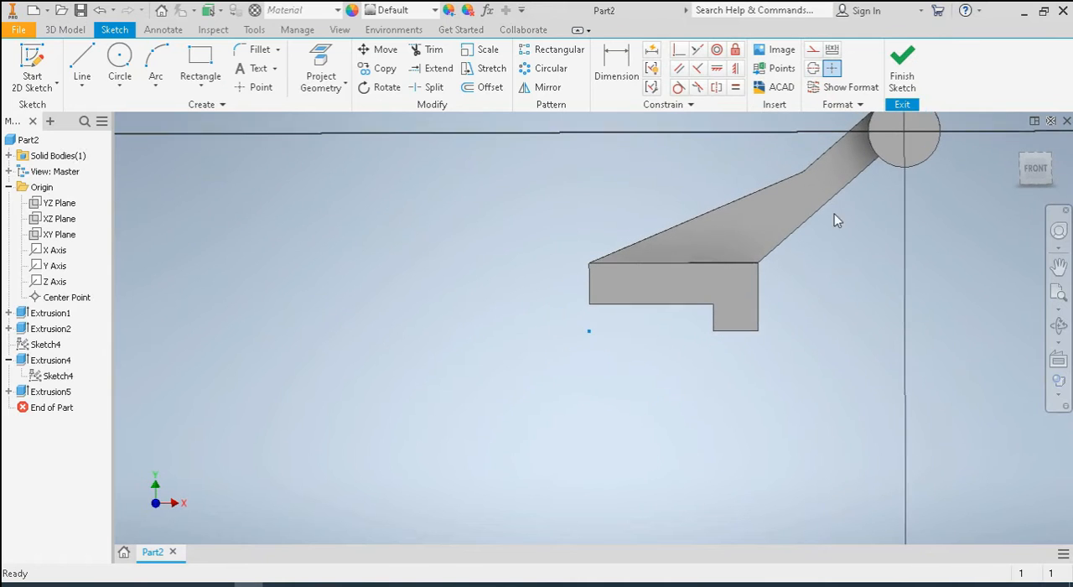
Draw a 22 mm diameter circle concentric with the cylinder's front end face
click(1058, 290)
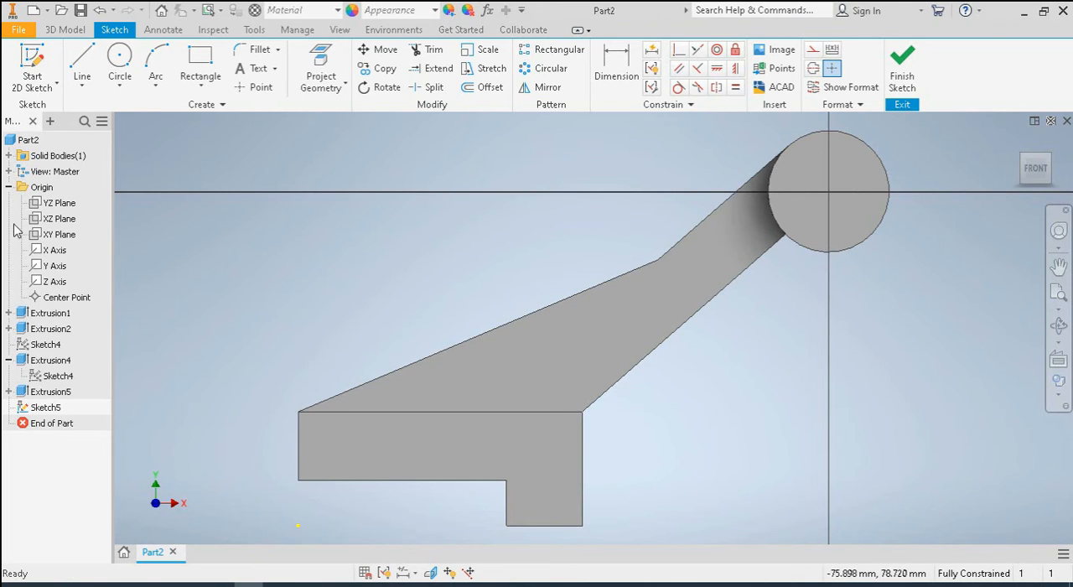
click(120, 57)
click(828, 193)
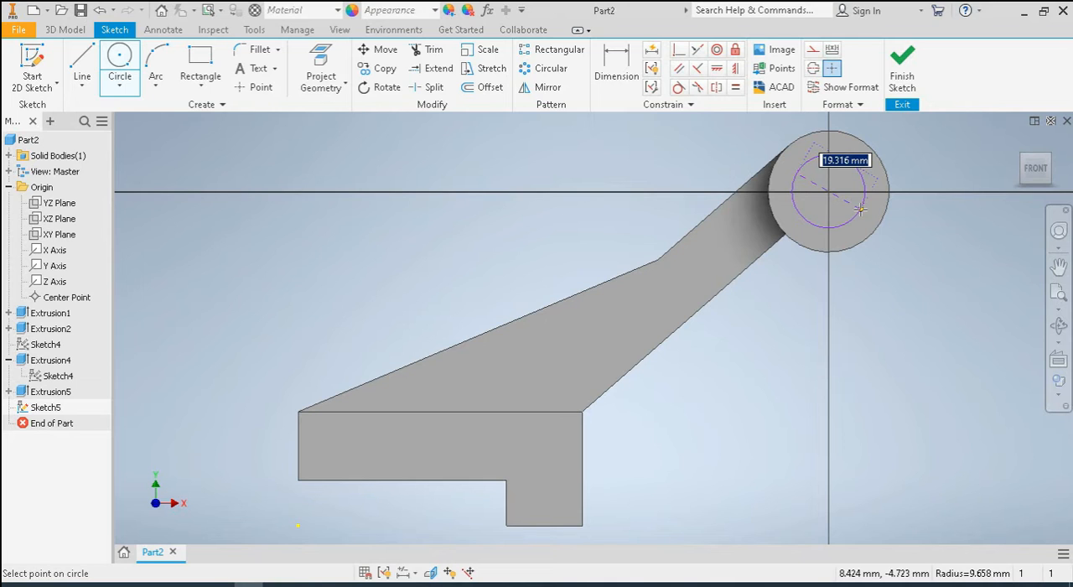
key(XF86MonBrightnessUp)
text(22)
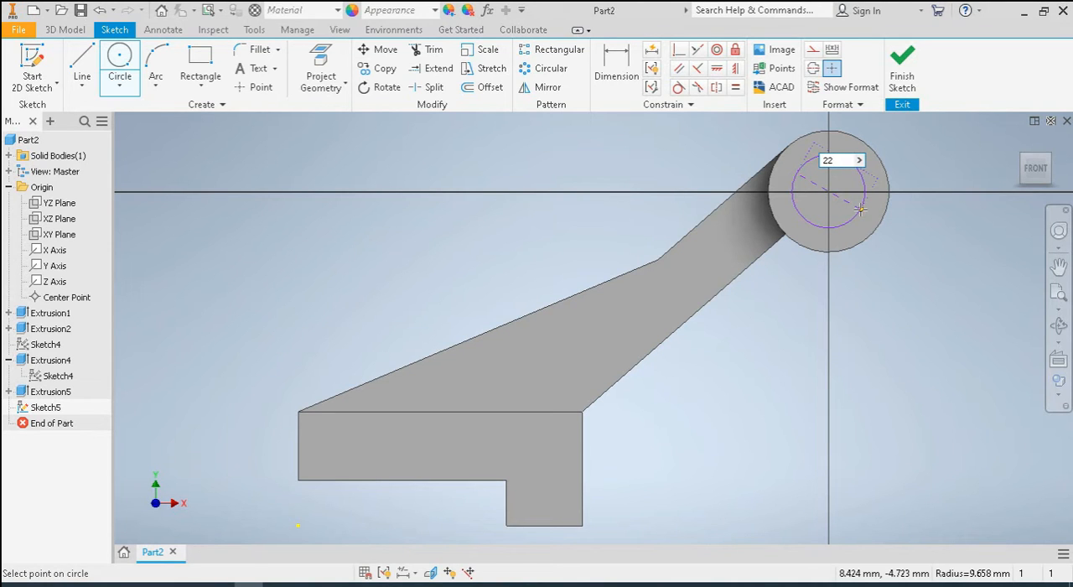
click(862, 209)
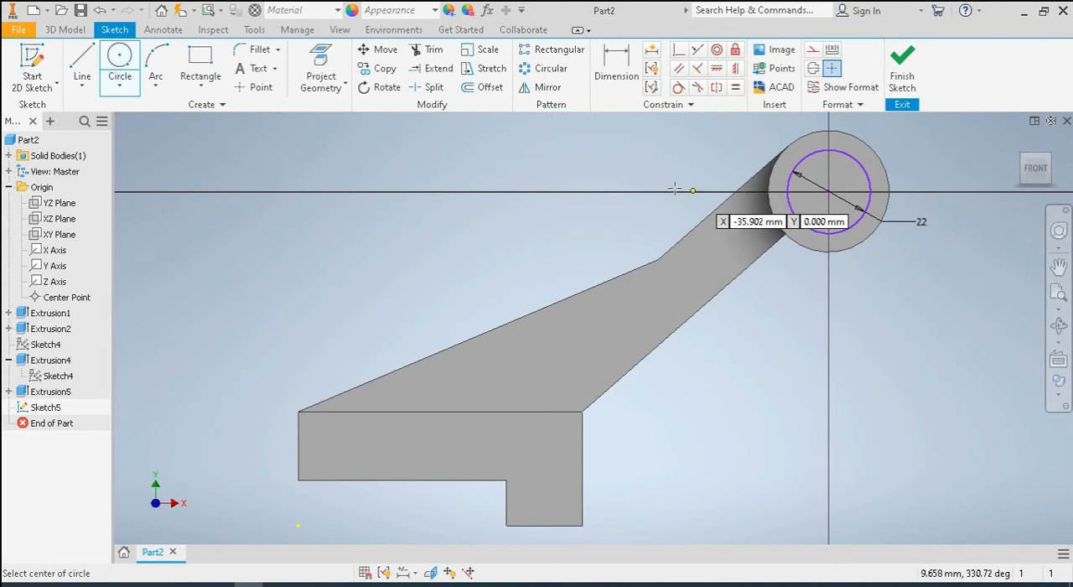
right_click(574, 119)
click(630, 116)
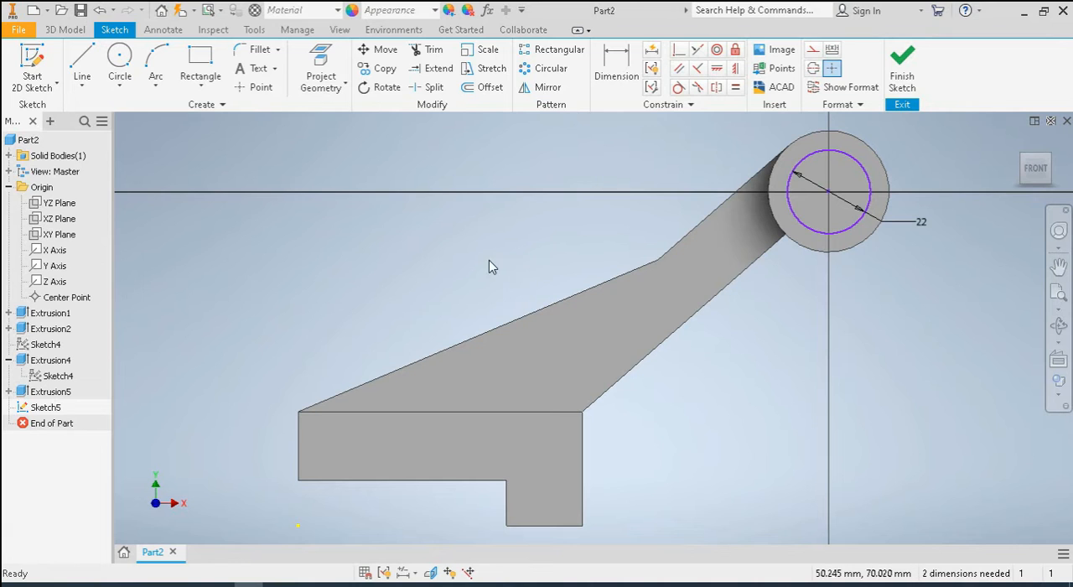
Finish the sketch and cut the 22 mm circle through all of the cylinder with an Extrude
click(903, 67)
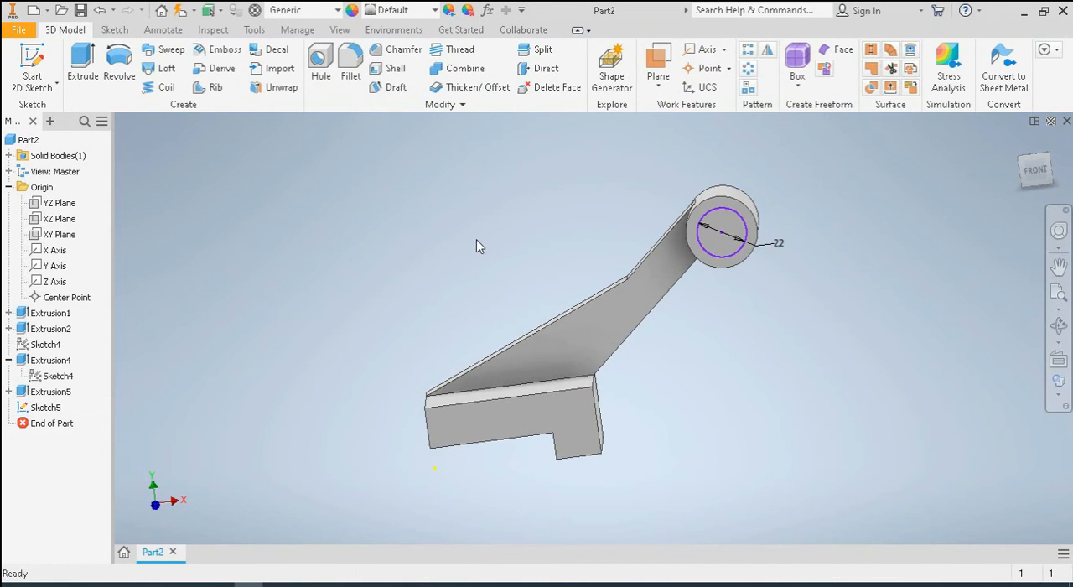
click(84, 66)
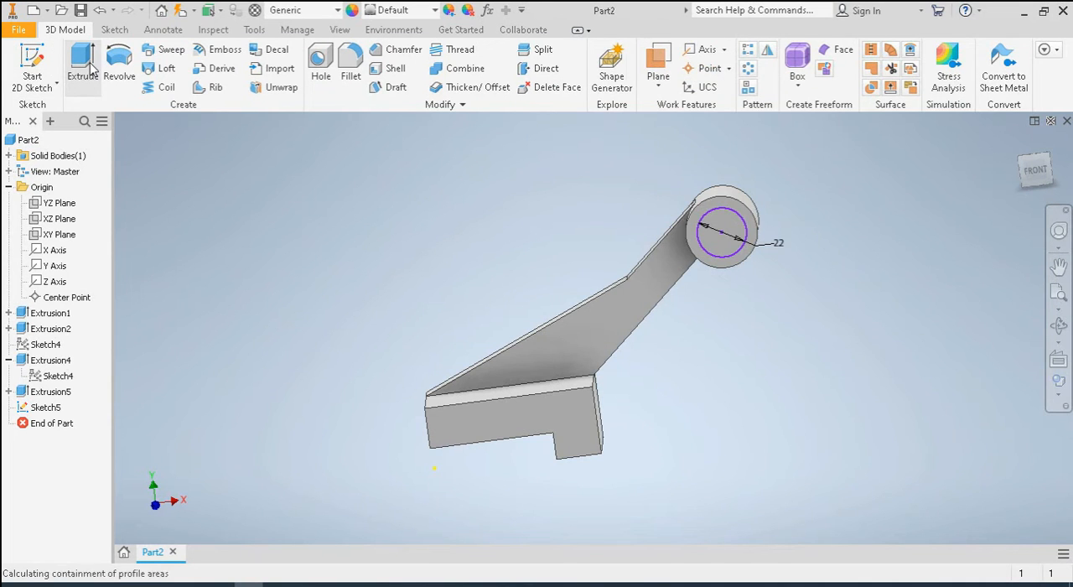
click(737, 230)
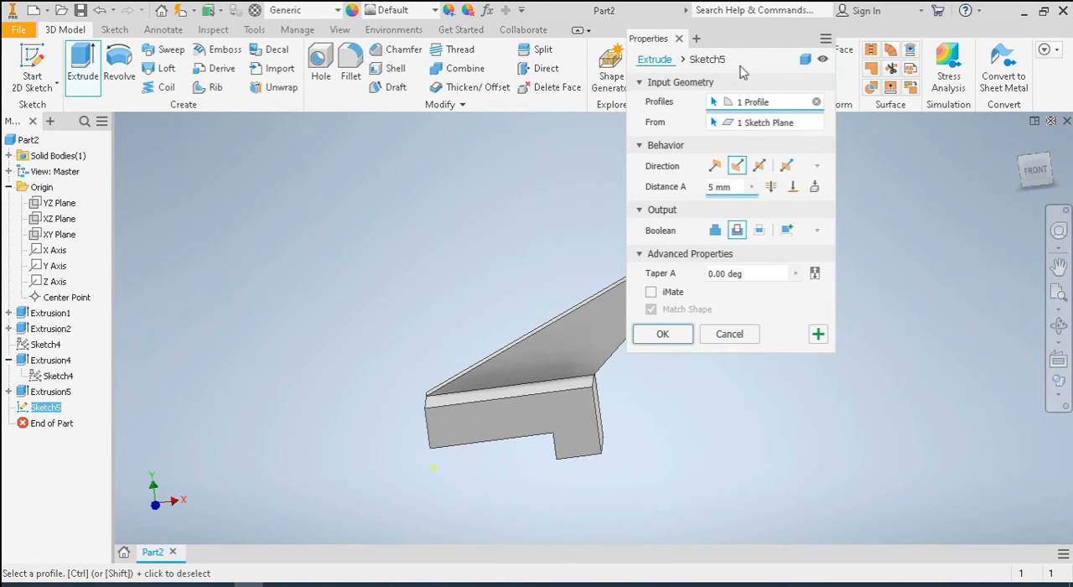
drag(757, 43, 419, 128)
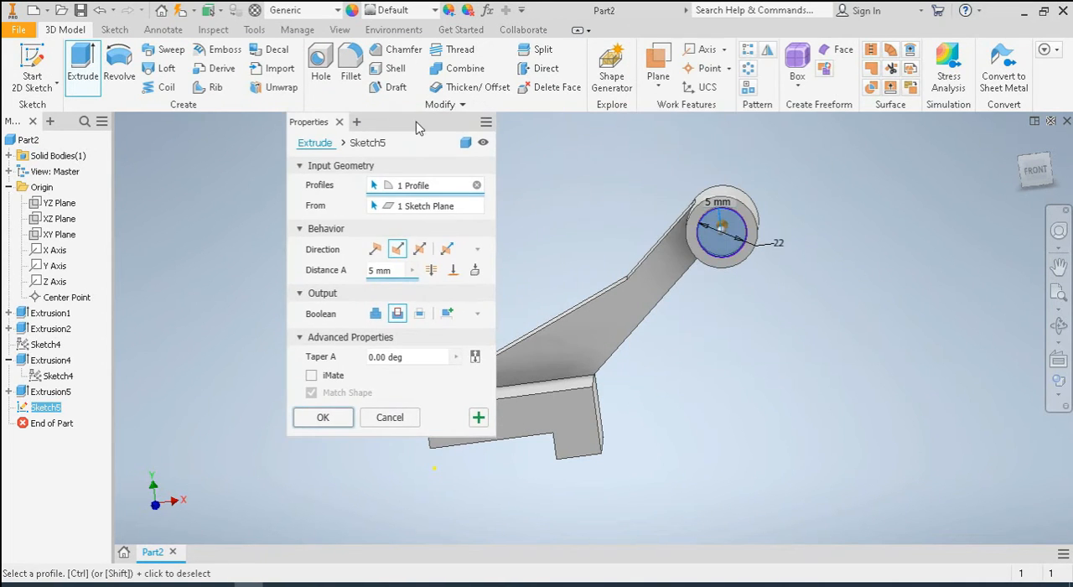
click(431, 270)
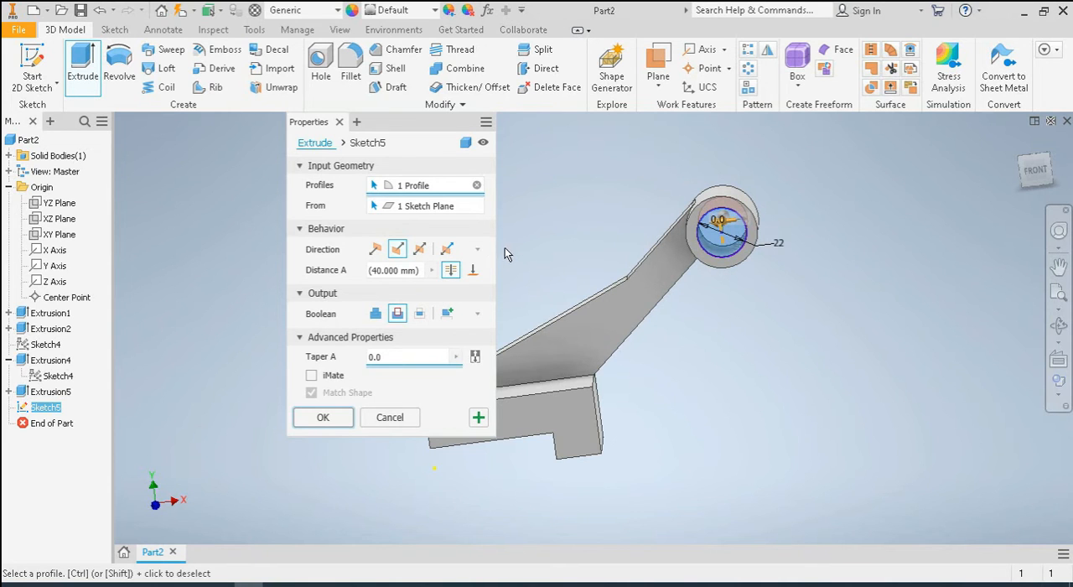
click(329, 418)
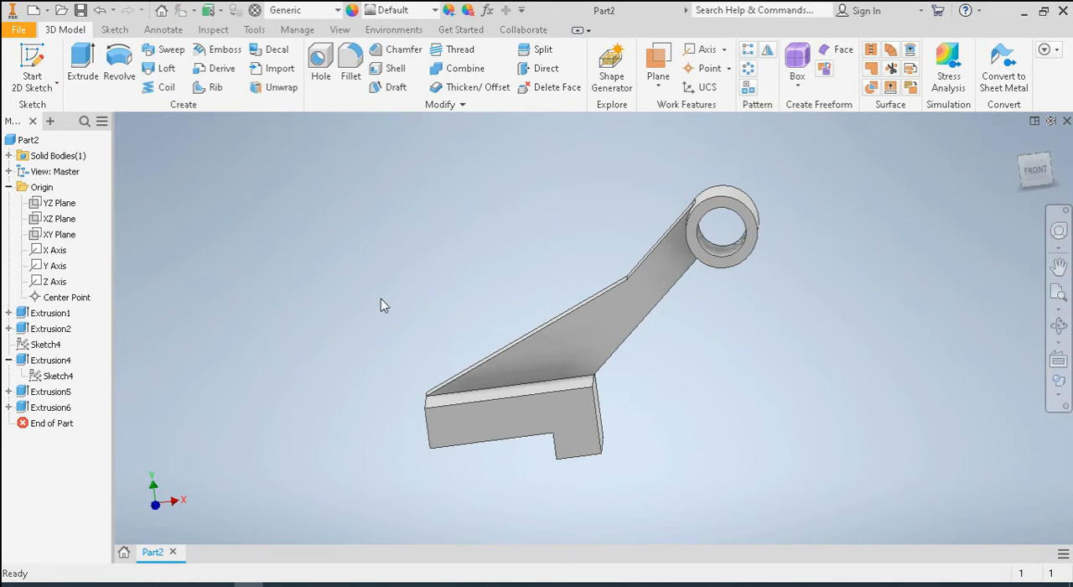
Start a new sketch on the block's top face, in front of the arm
mouse_move(464, 290)
shift+middle_down()
mouse_move(501, 306)
mouse_move(458, 259)
mouse_move(472, 294)
shift+middle_up()
click(520, 388)
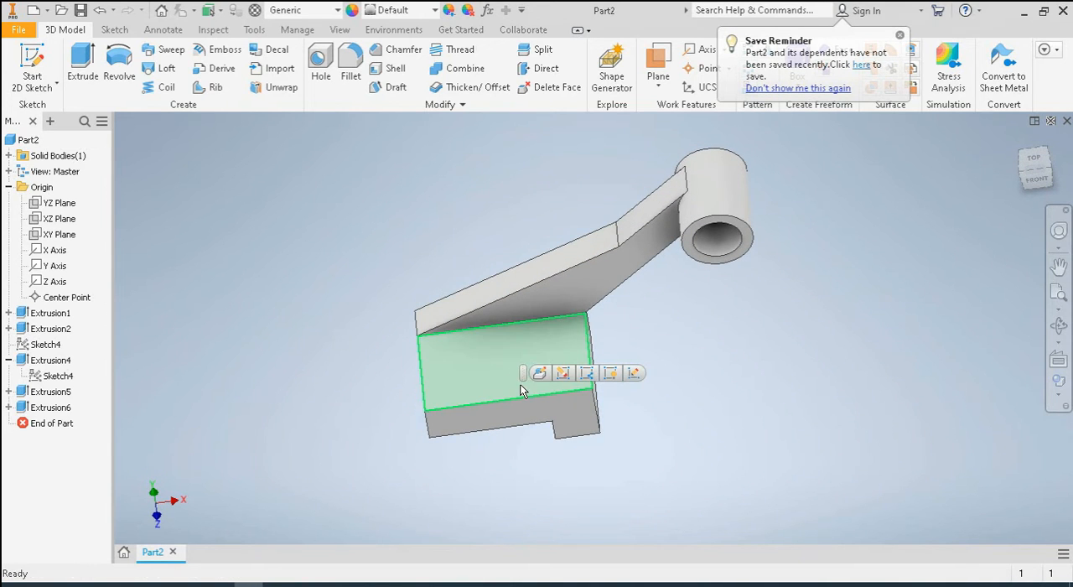
click(634, 374)
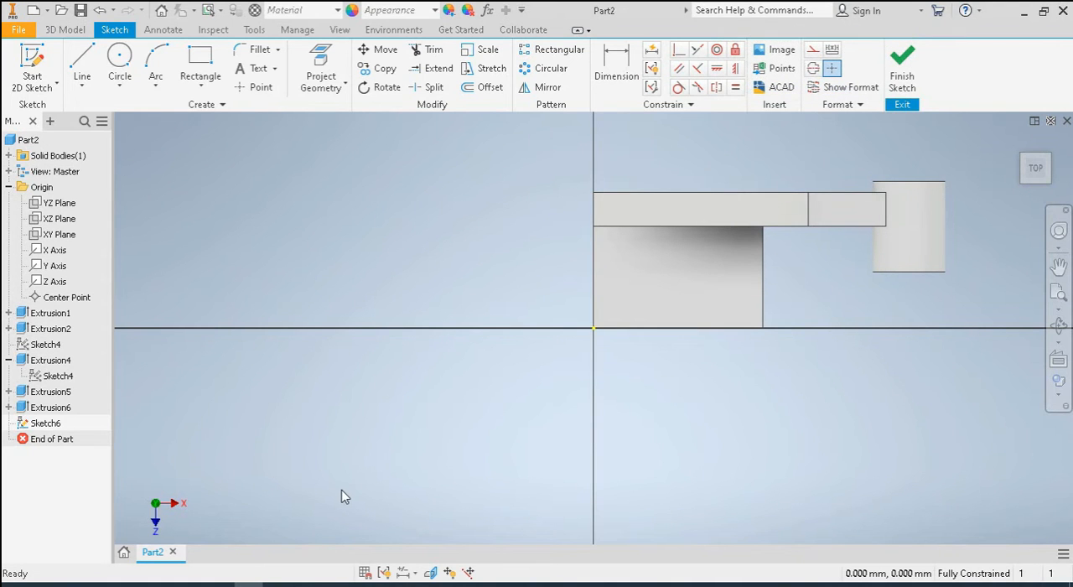
Draw two side-by-side circles, each about 14 mm in diameter, on the left half of the block's top face
click(119, 63)
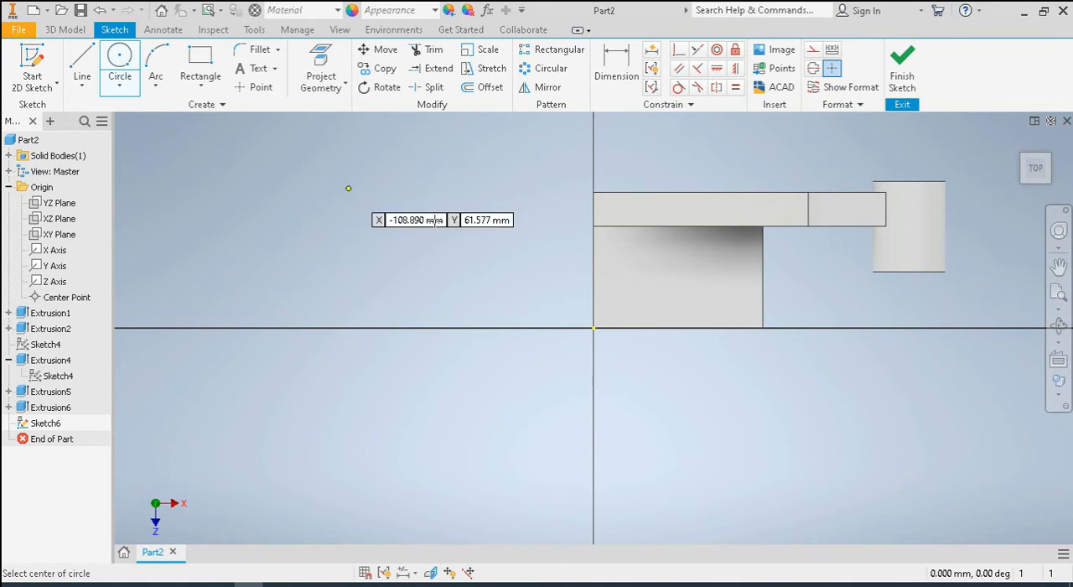
click(621, 291)
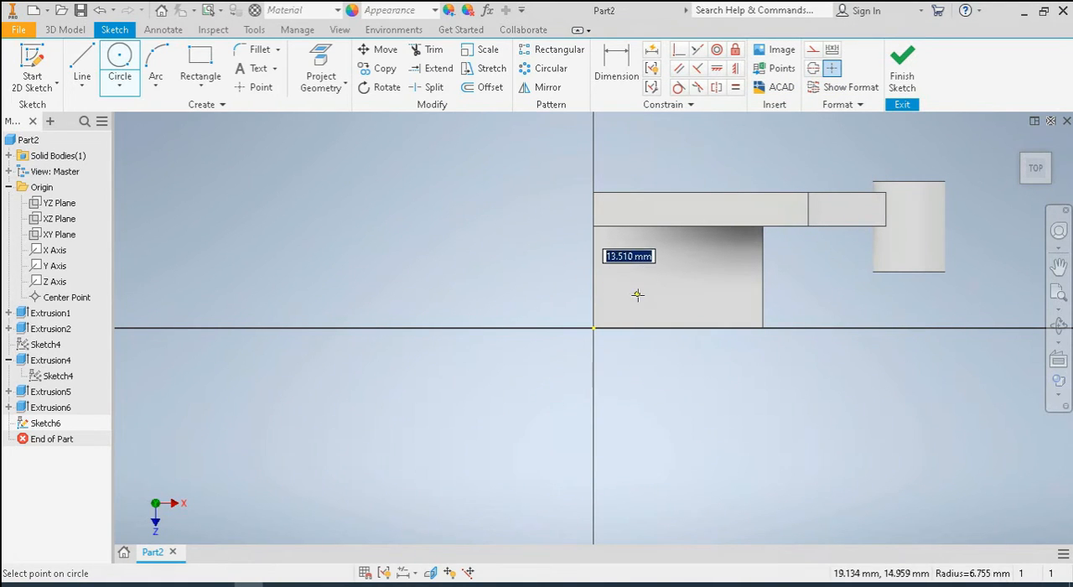
click(638, 292)
right_click(391, 254)
click(420, 255)
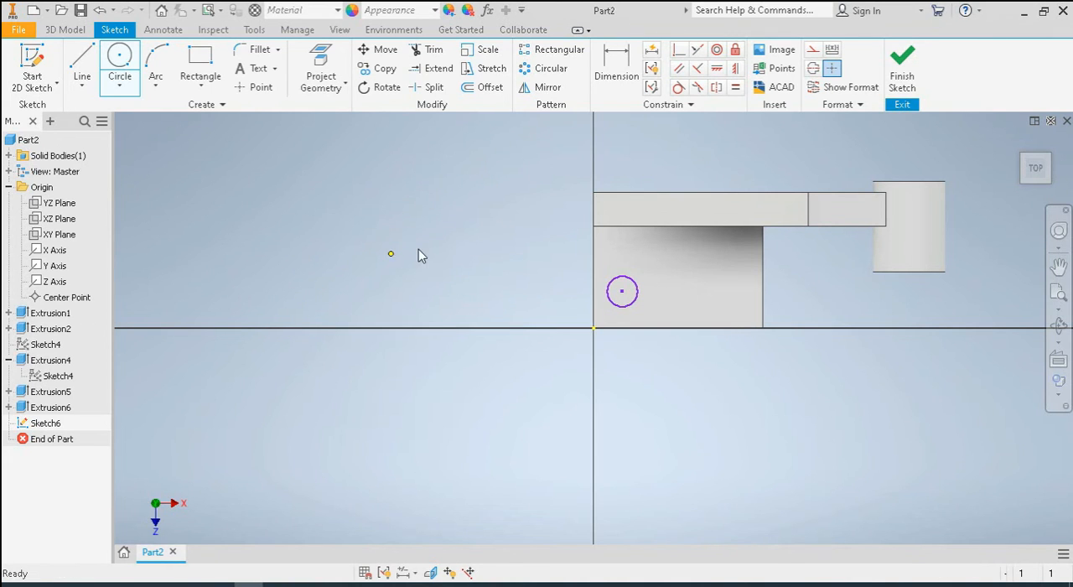
click(120, 62)
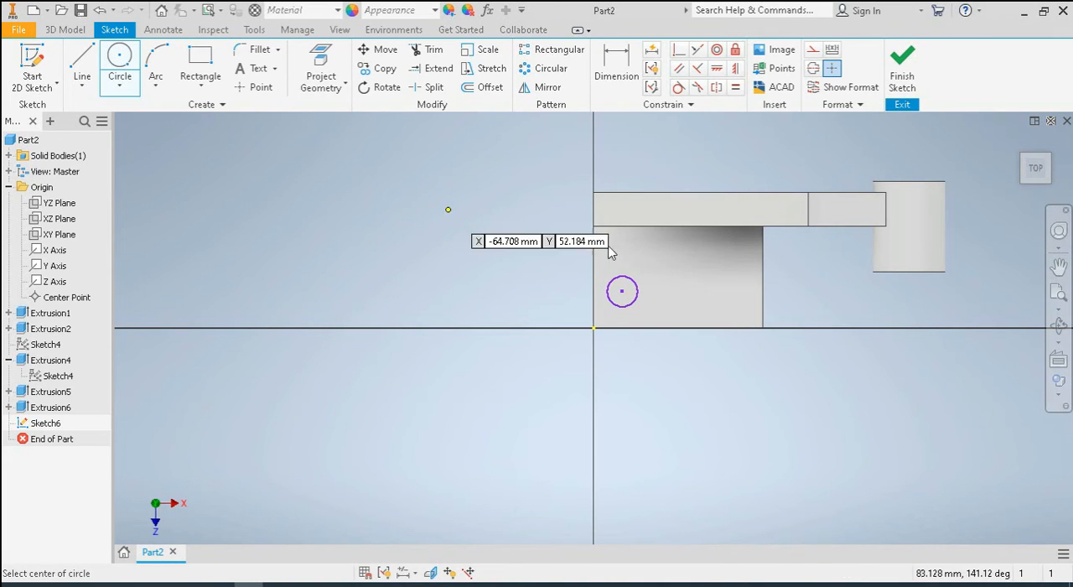
click(677, 292)
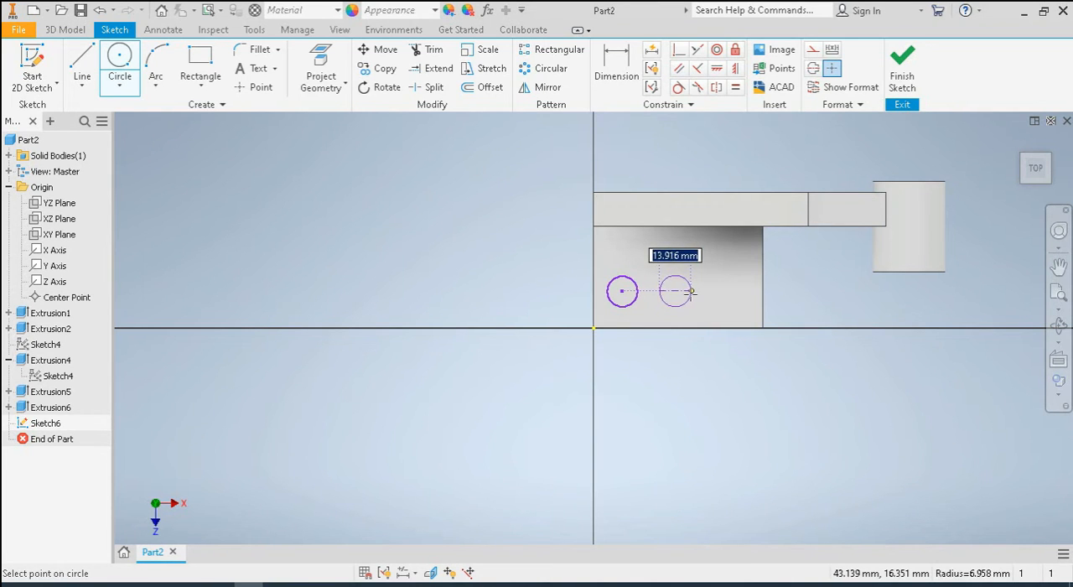
click(692, 293)
right_click(512, 260)
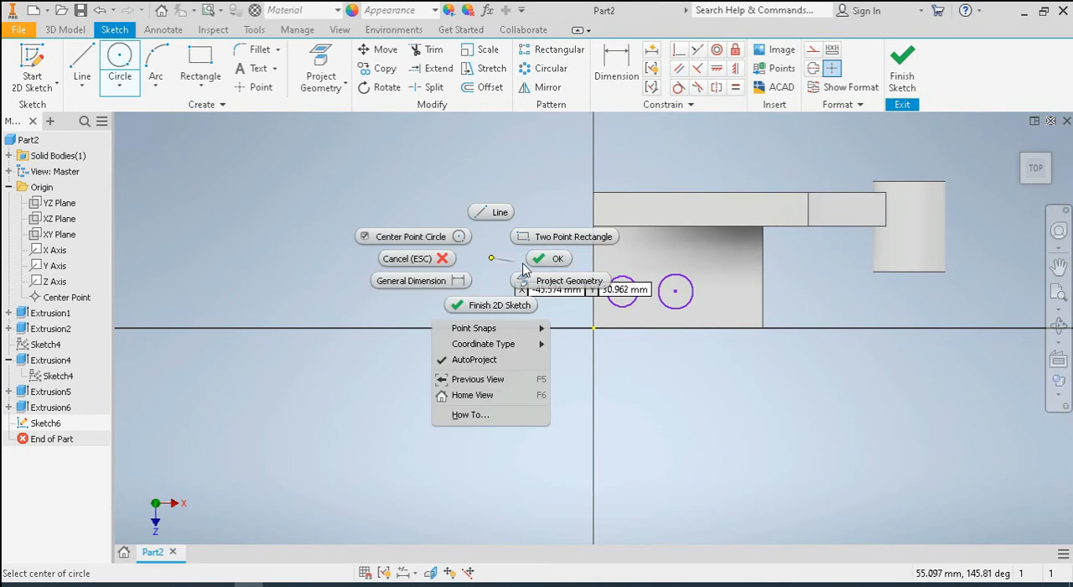
click(539, 253)
Apply an equal constraint between the two circles on the block's top face
click(736, 87)
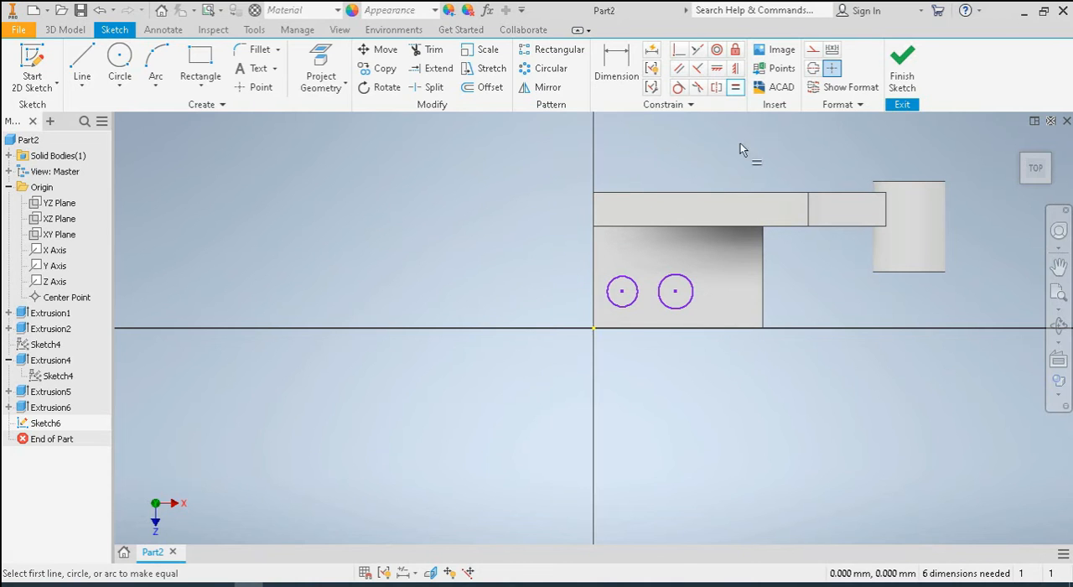
click(636, 284)
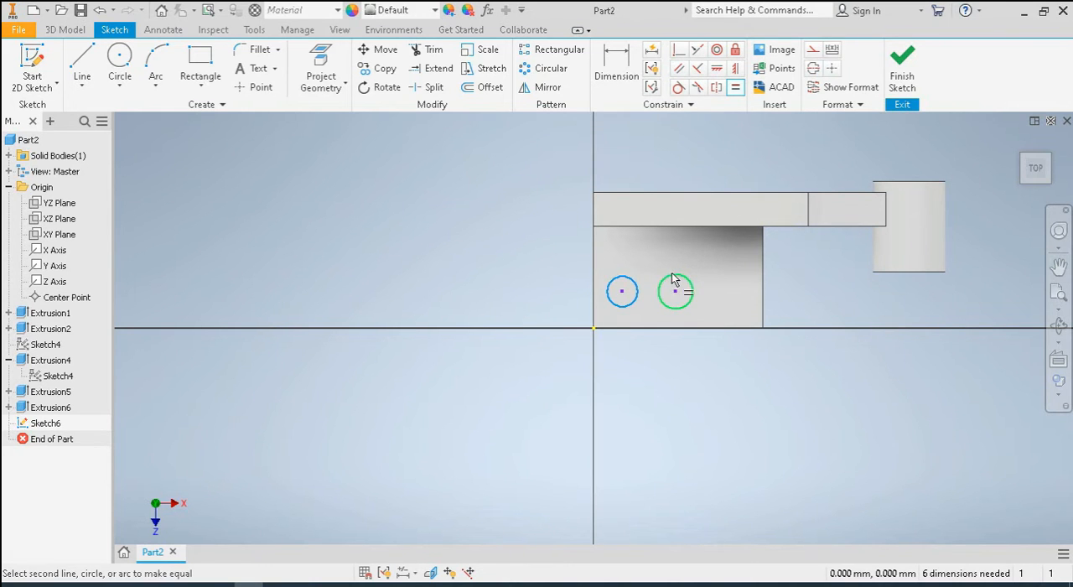
click(674, 281)
right_click(442, 238)
click(490, 242)
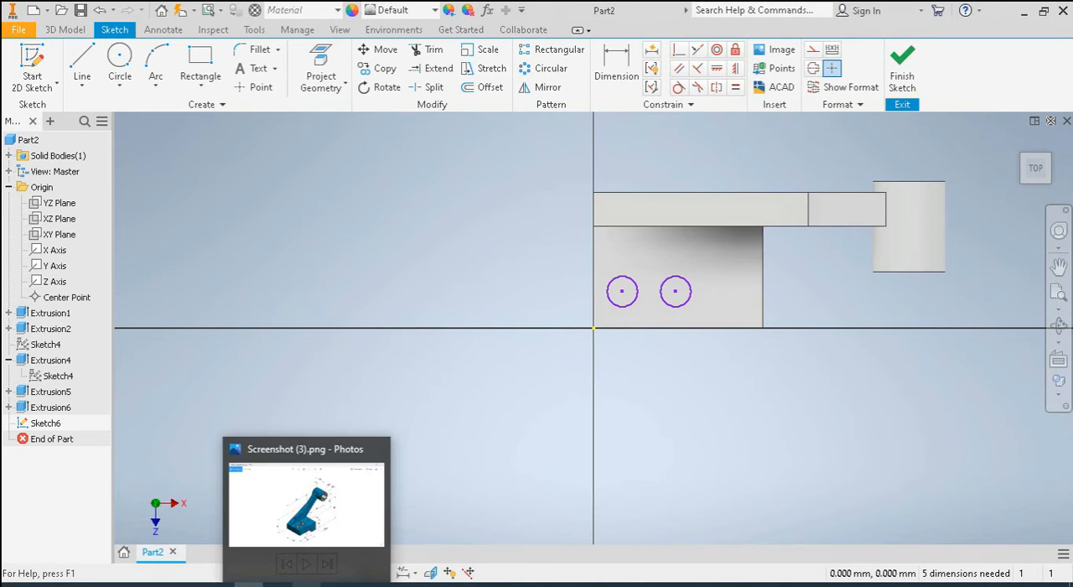
Dimension the left circle's center 12 mm from the block's left edge
click(620, 55)
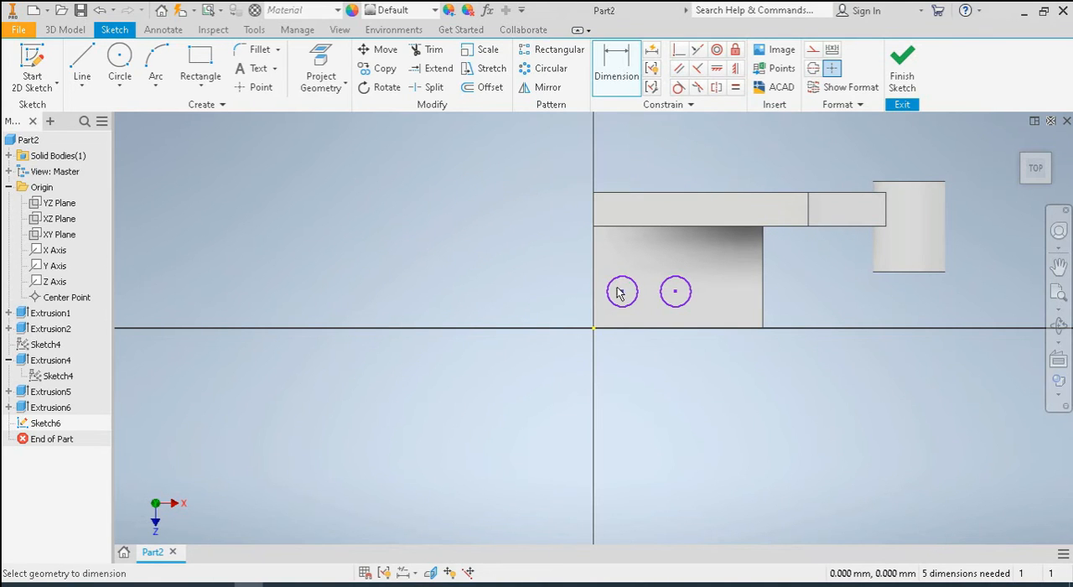
click(593, 298)
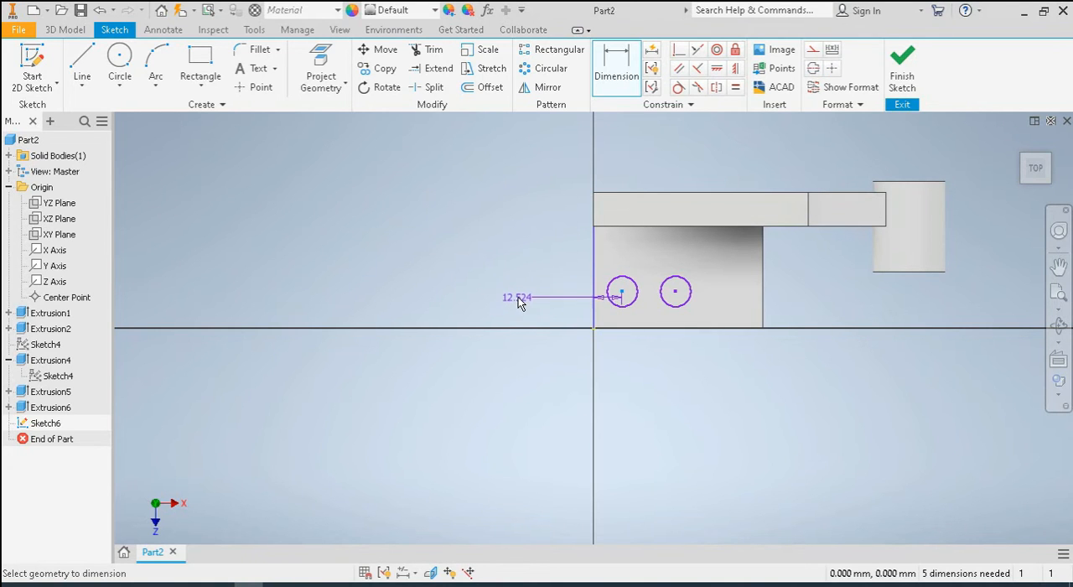
click(518, 297)
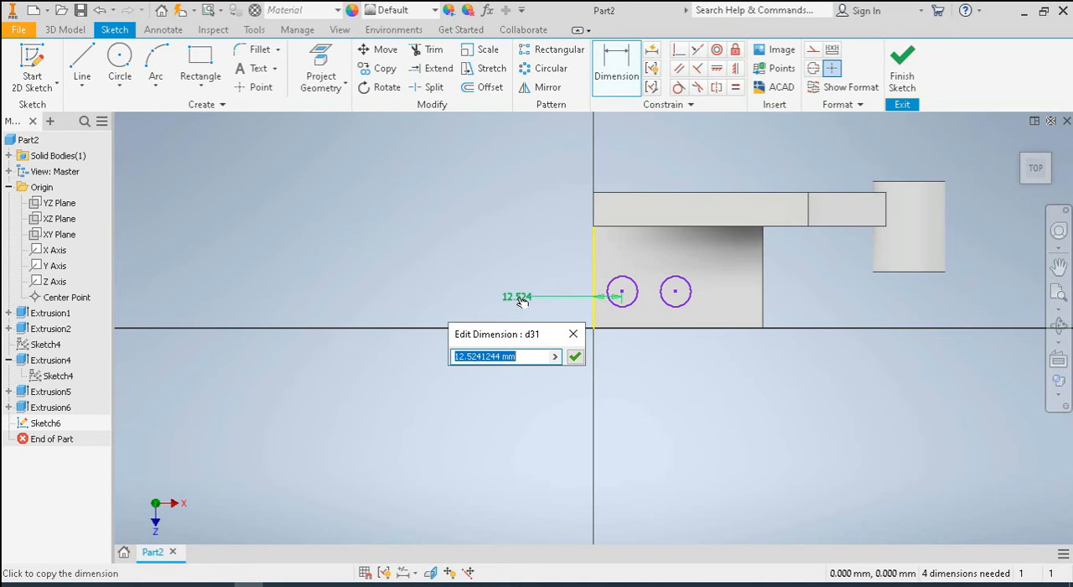
text(12)
key(Return)
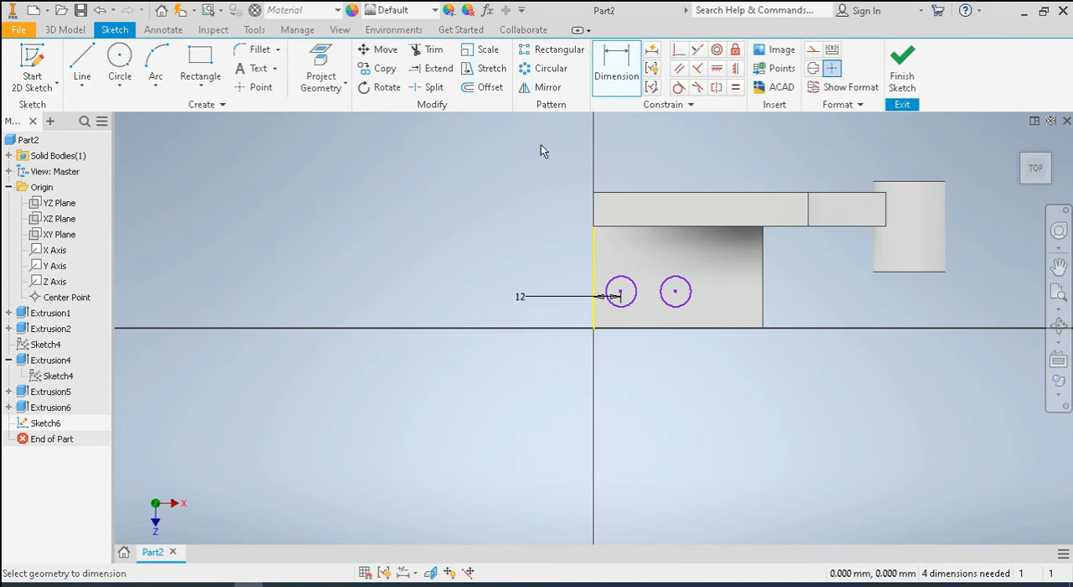
Dimension the distance between the two circle centers as 25 mm
click(618, 72)
click(624, 75)
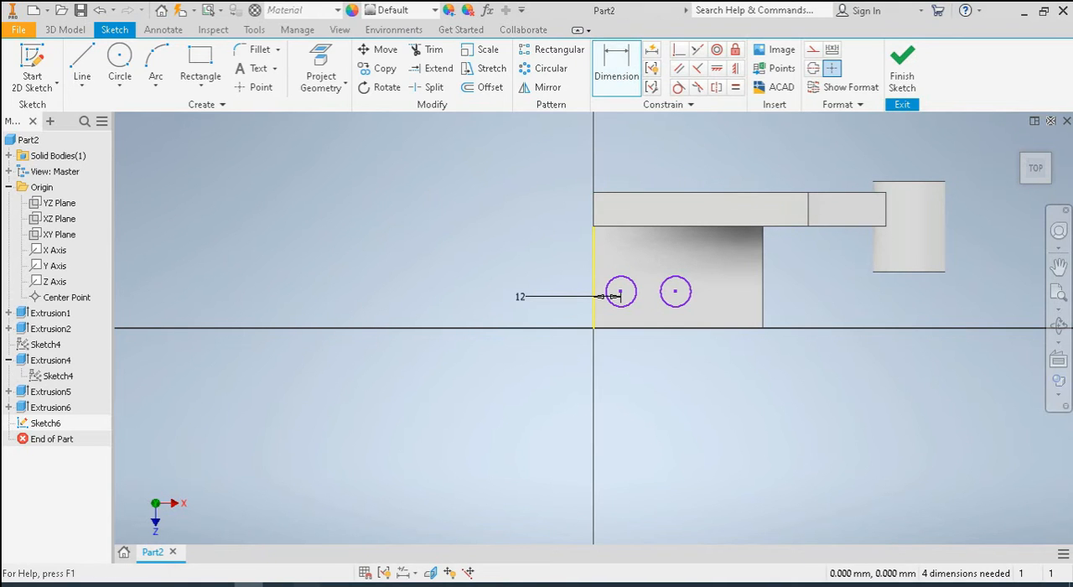
click(307, 585)
click(306, 585)
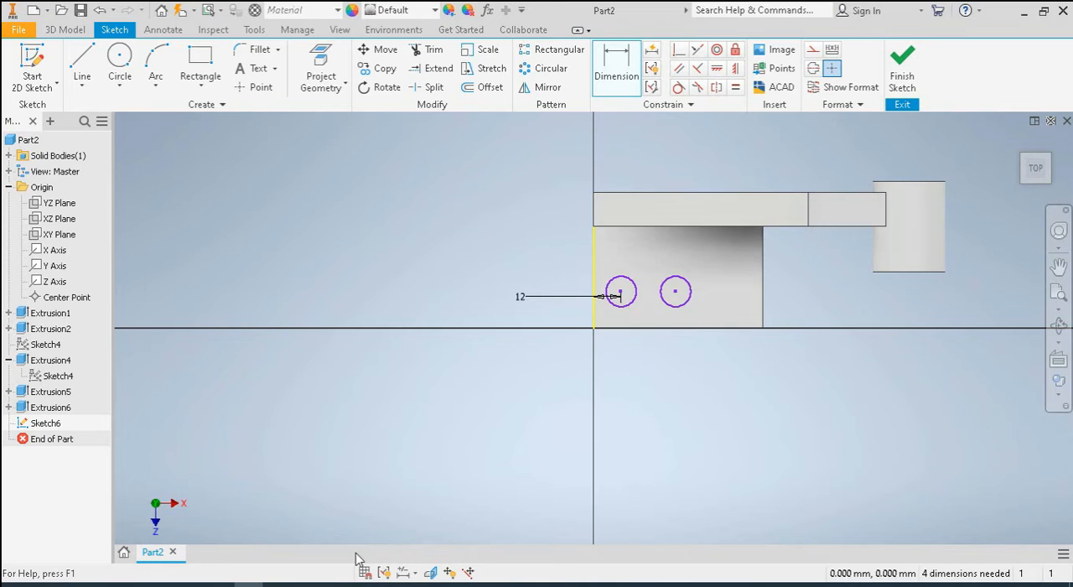
click(664, 298)
click(618, 294)
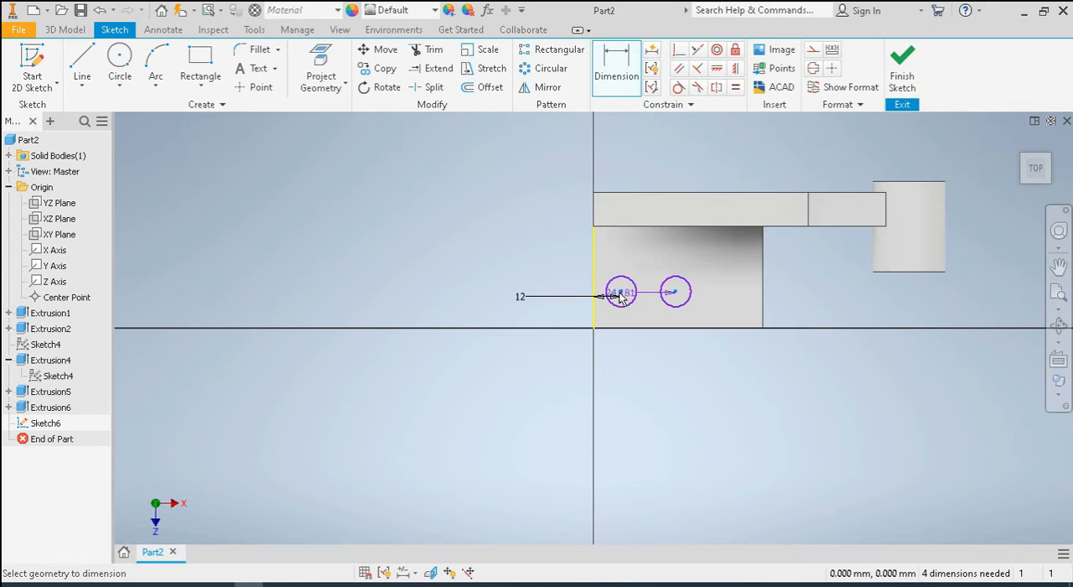
click(478, 265)
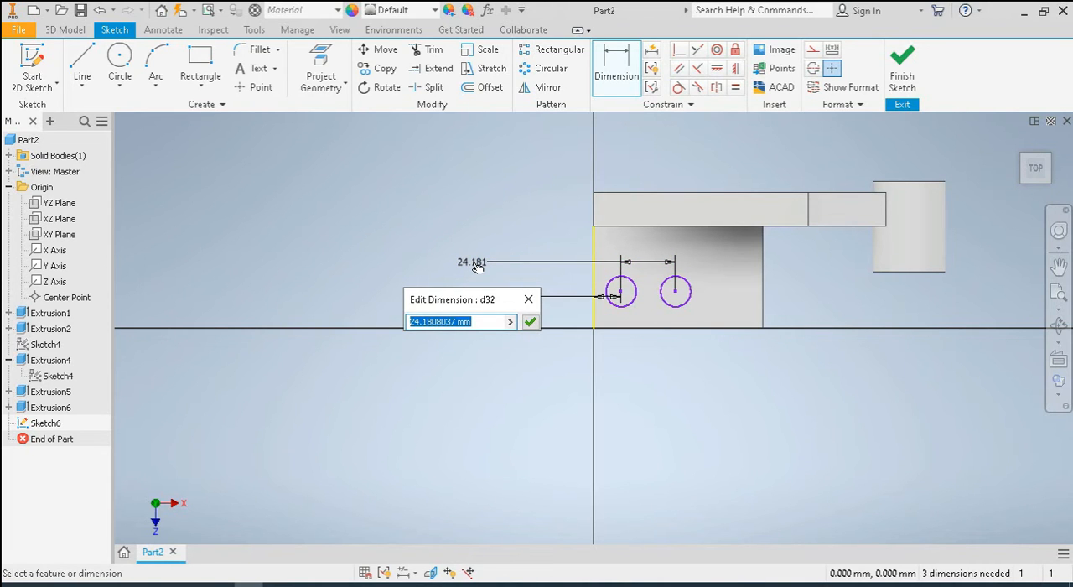
text(25)
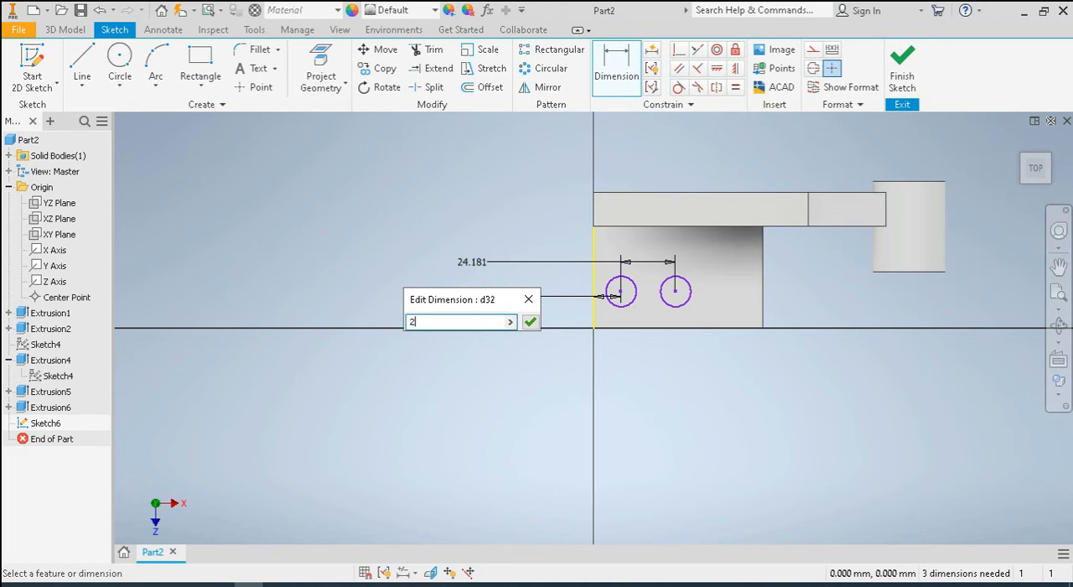
key(Return)
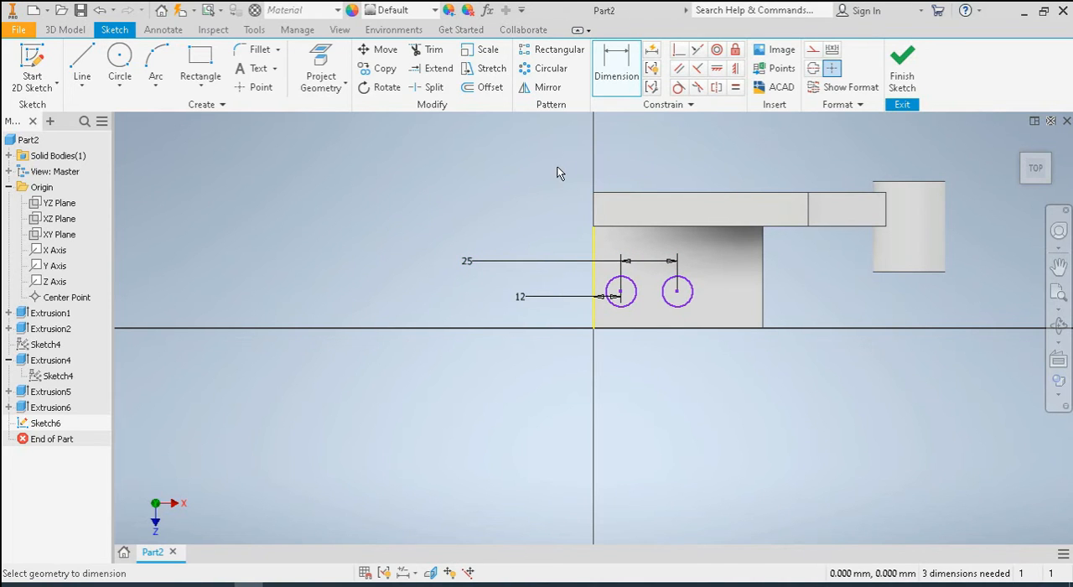
Dimension the left circle's center 25 mm from the block's front edge
click(621, 292)
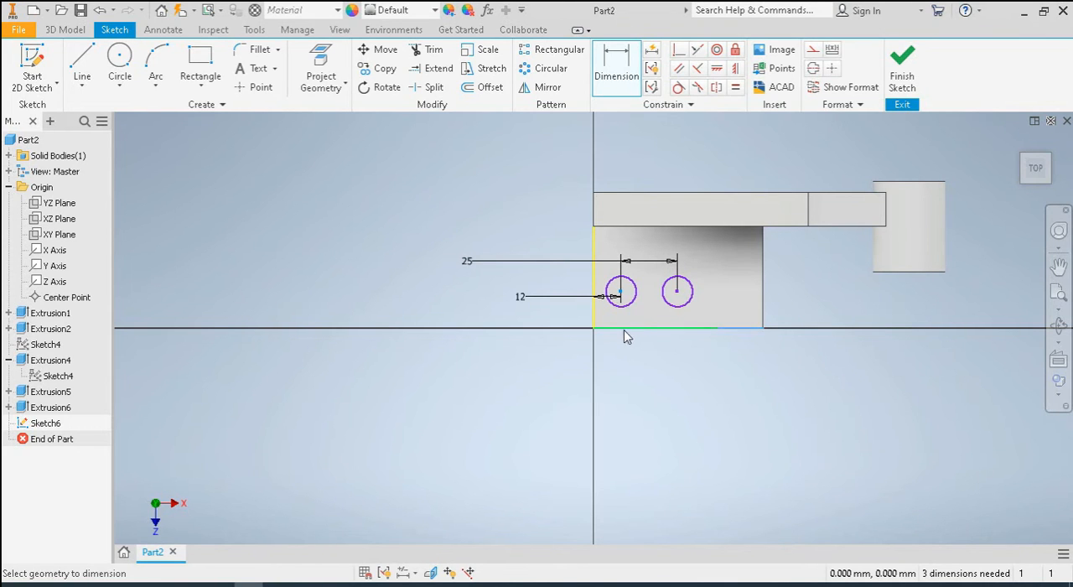
click(629, 329)
click(408, 335)
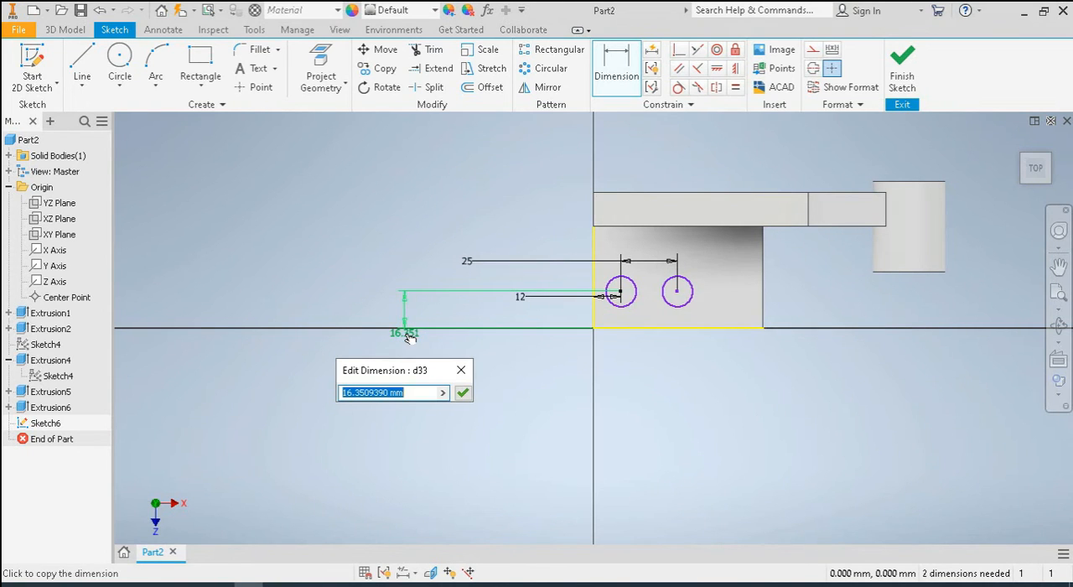
text(25)
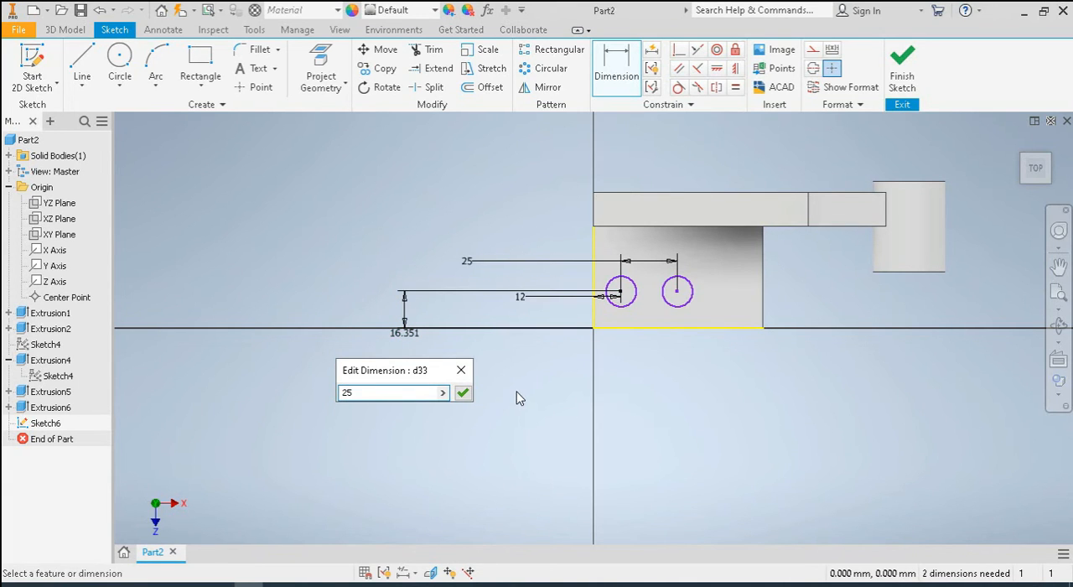
click(463, 393)
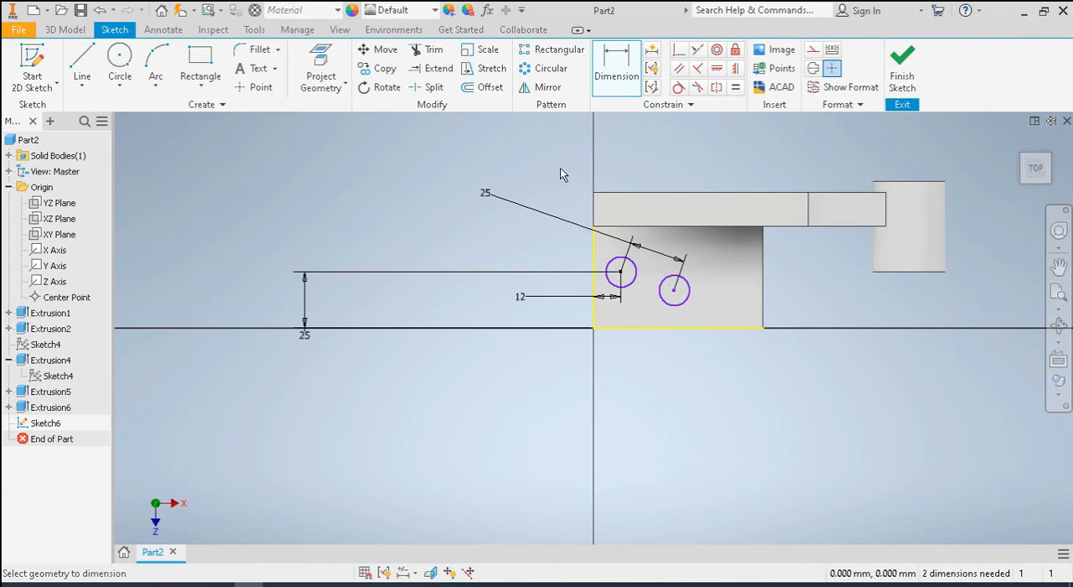
Align the two circle centers with a horizontal constraint and finish the sketch
click(717, 68)
click(621, 272)
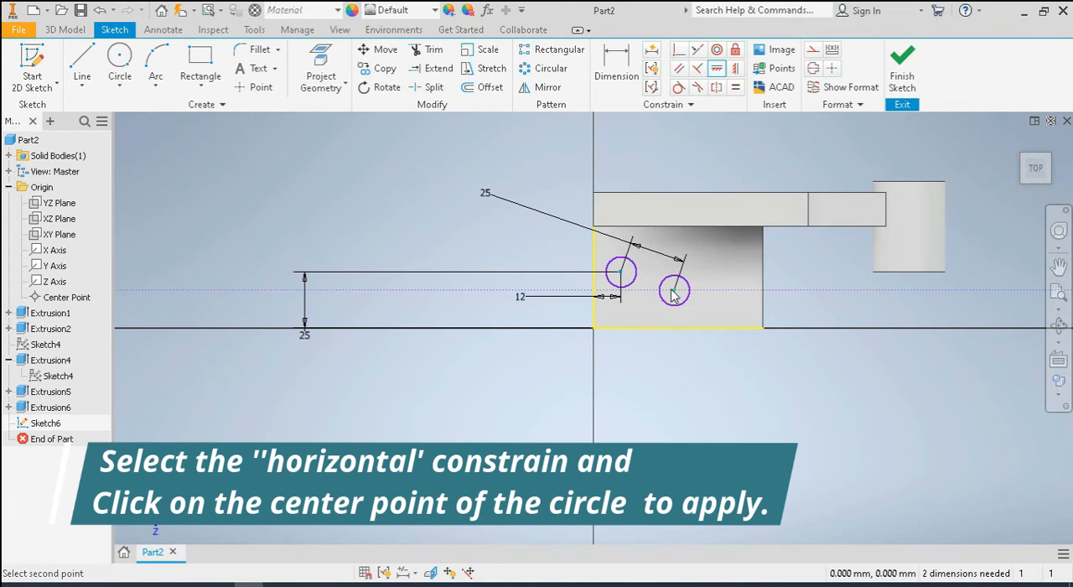
click(674, 290)
right_click(432, 170)
click(481, 169)
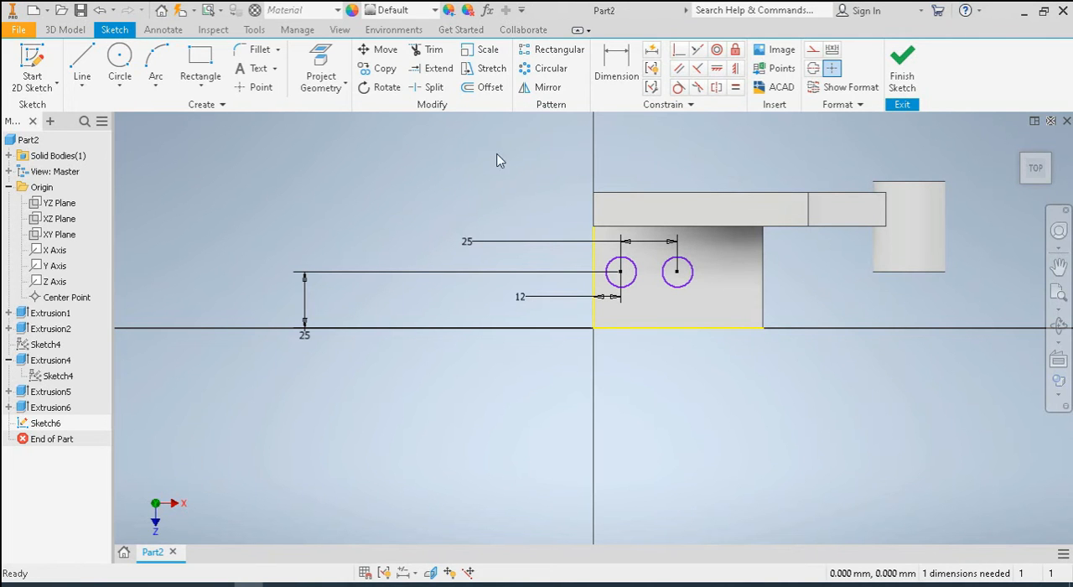
click(902, 61)
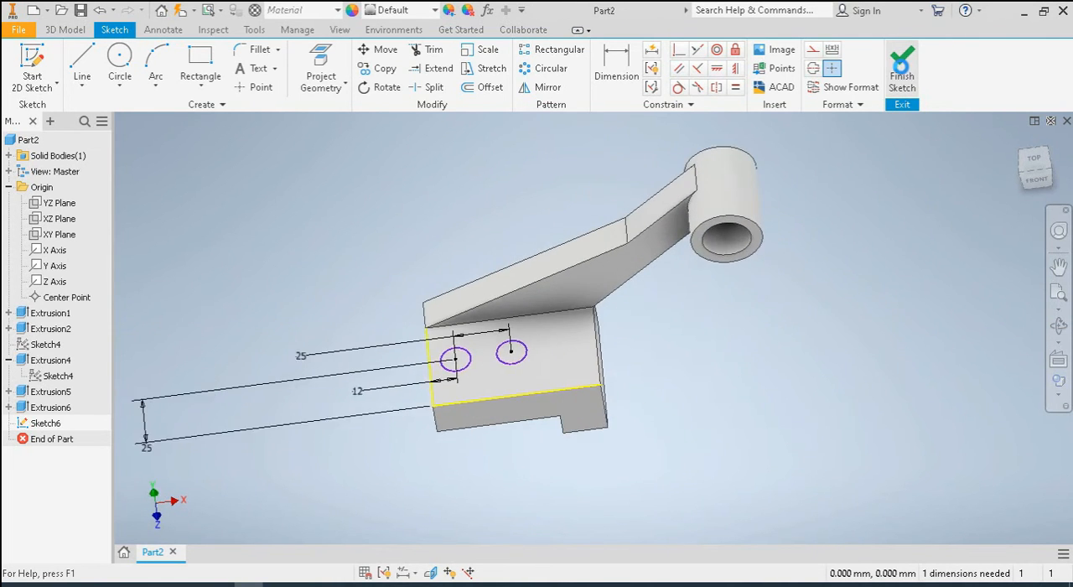
click(1044, 172)
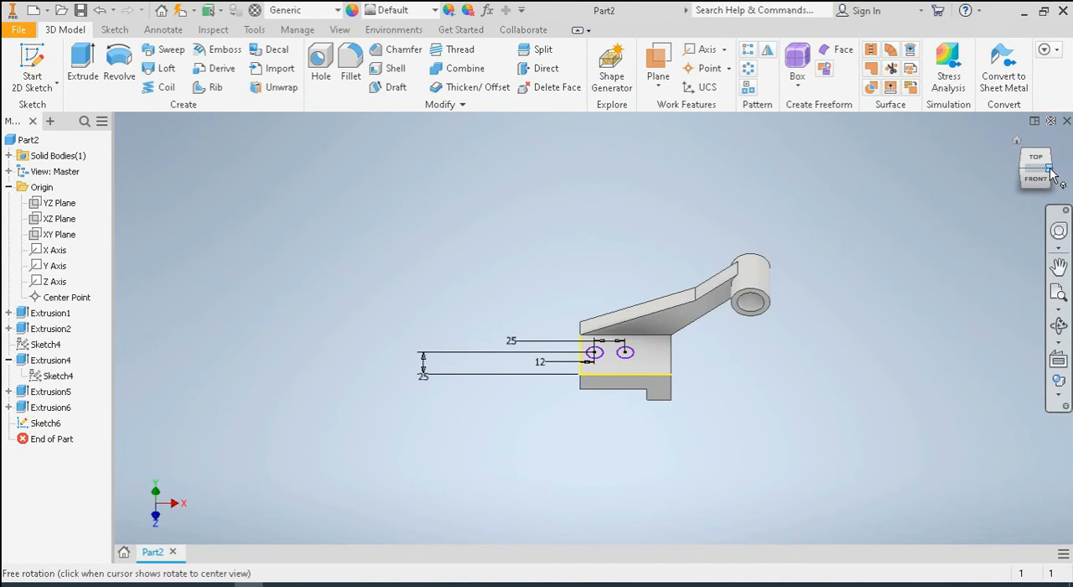
Extrude both sketched circles as a cut through all of the block to make two holes
drag(1053, 173, 1021, 164)
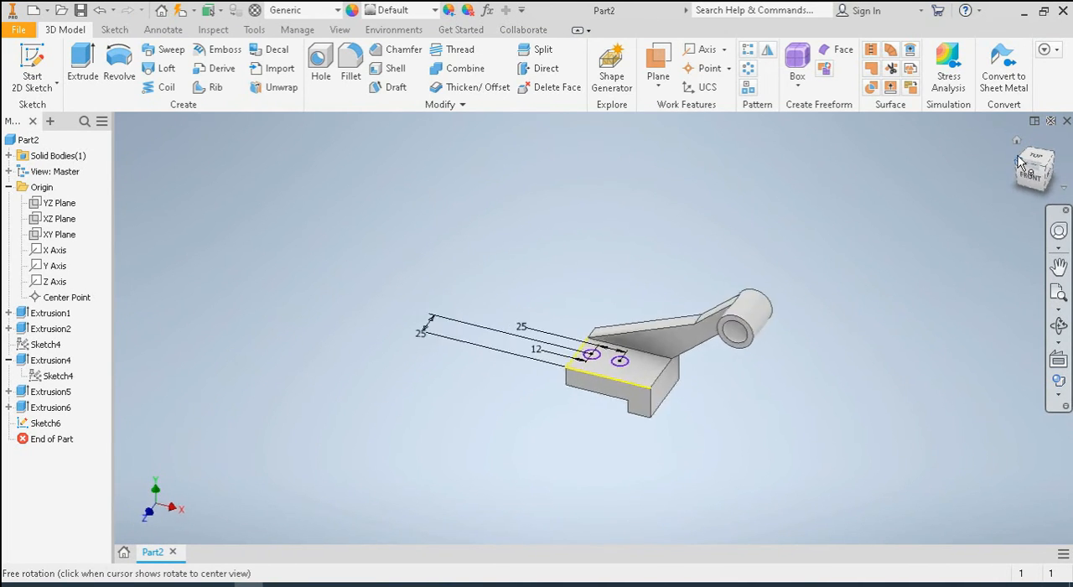
click(1017, 157)
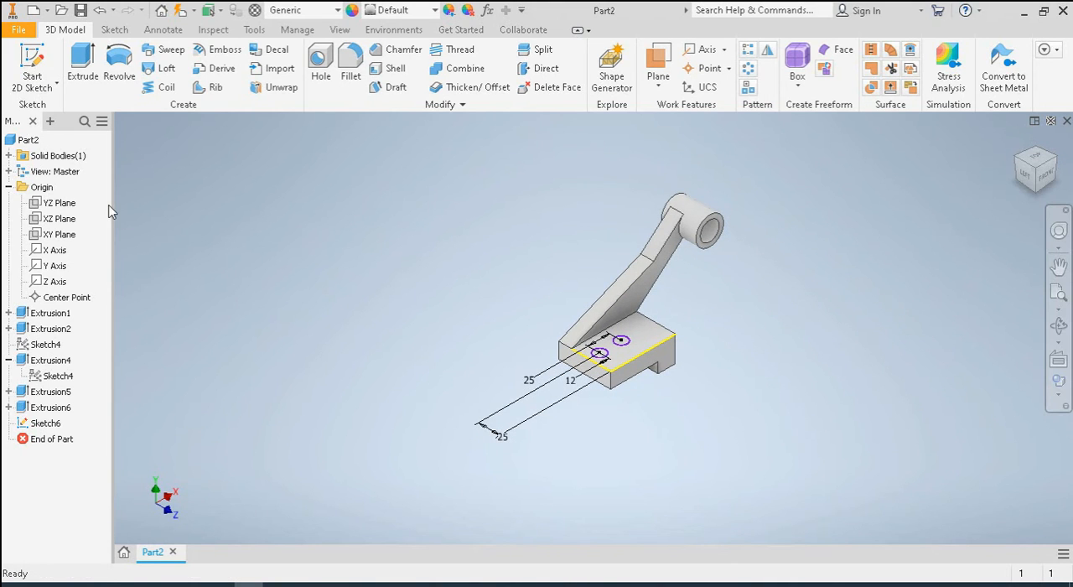
click(81, 65)
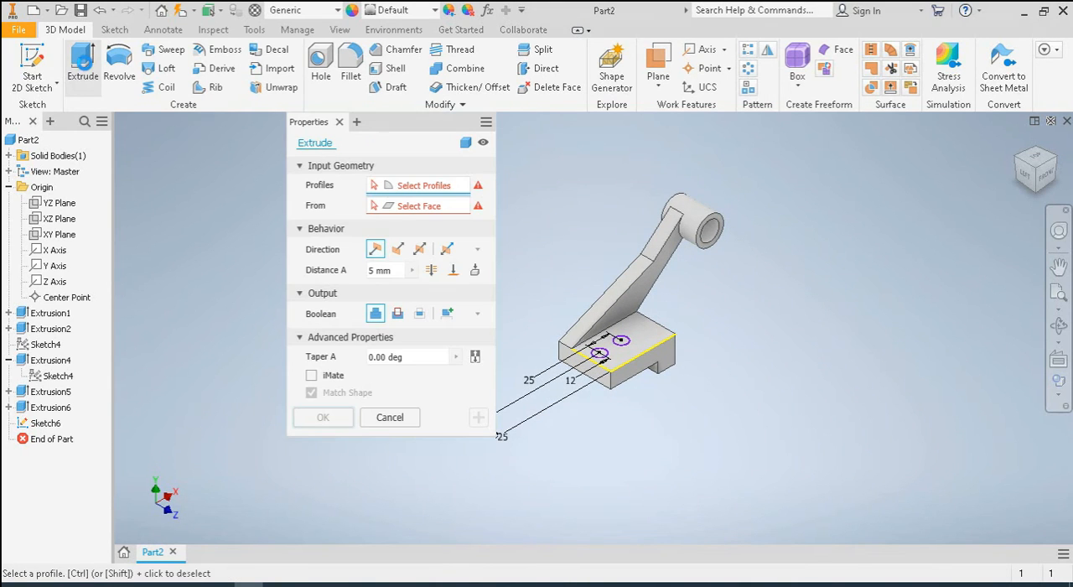
click(403, 314)
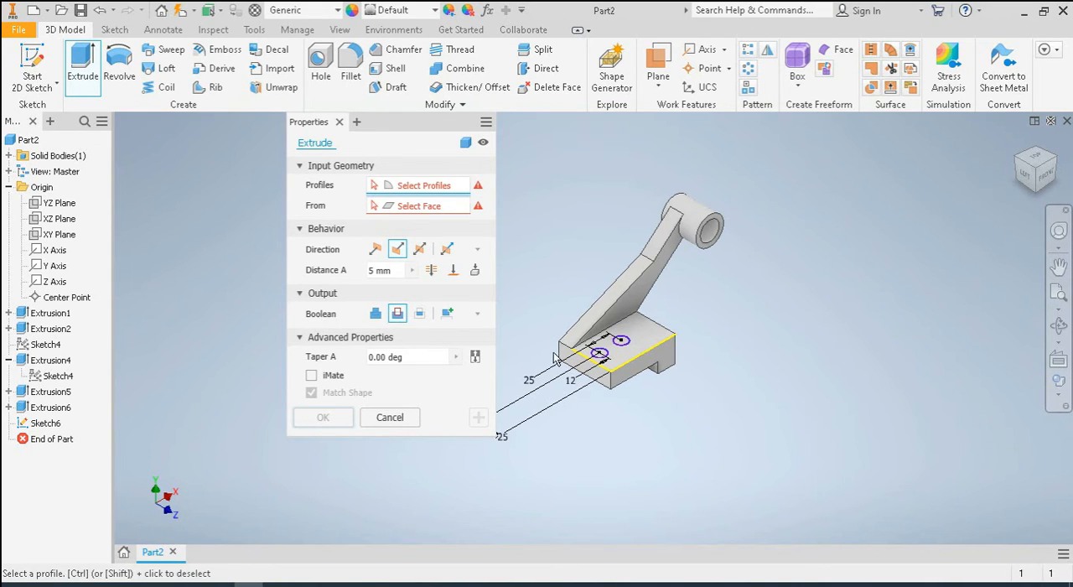
scroll(602, 364, up, 5)
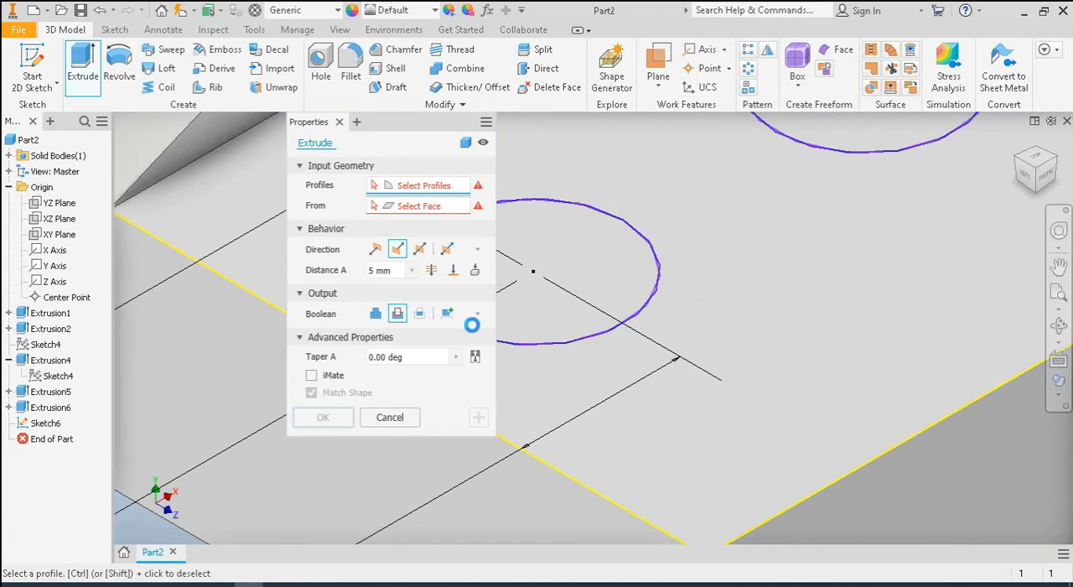
scroll(541, 317, down, 5)
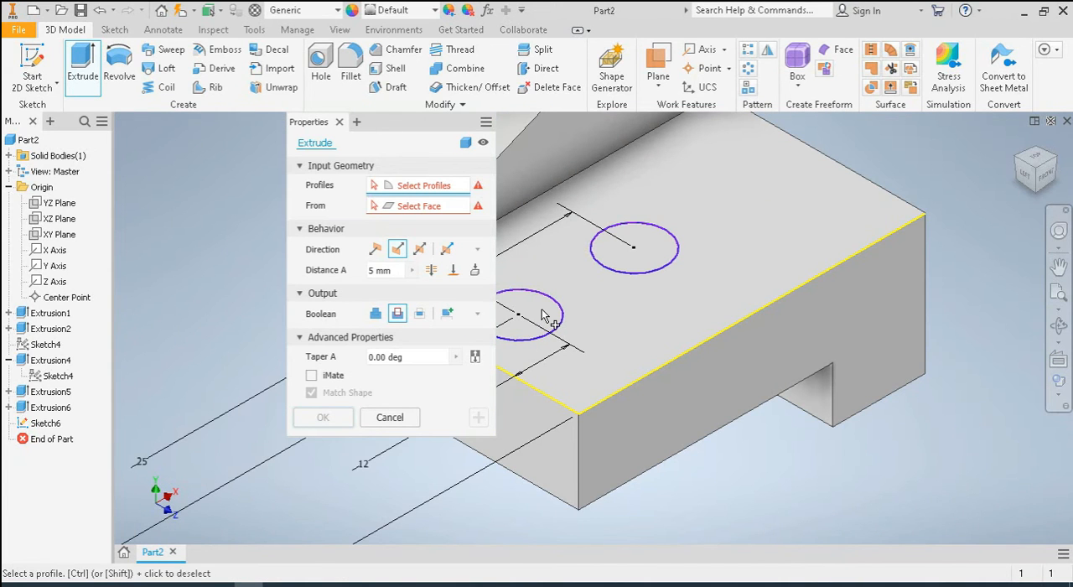
click(543, 315)
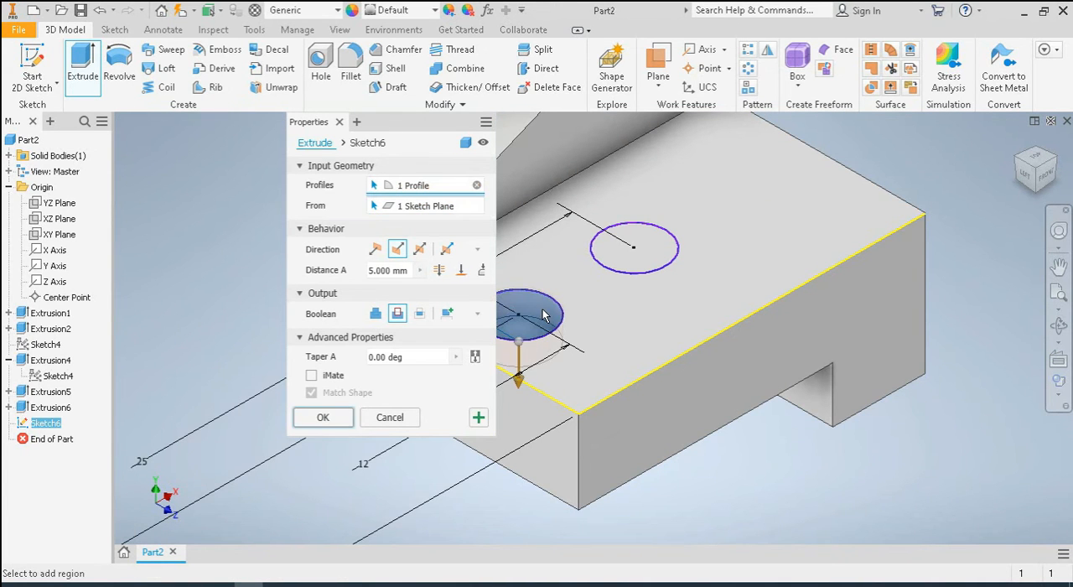
click(660, 251)
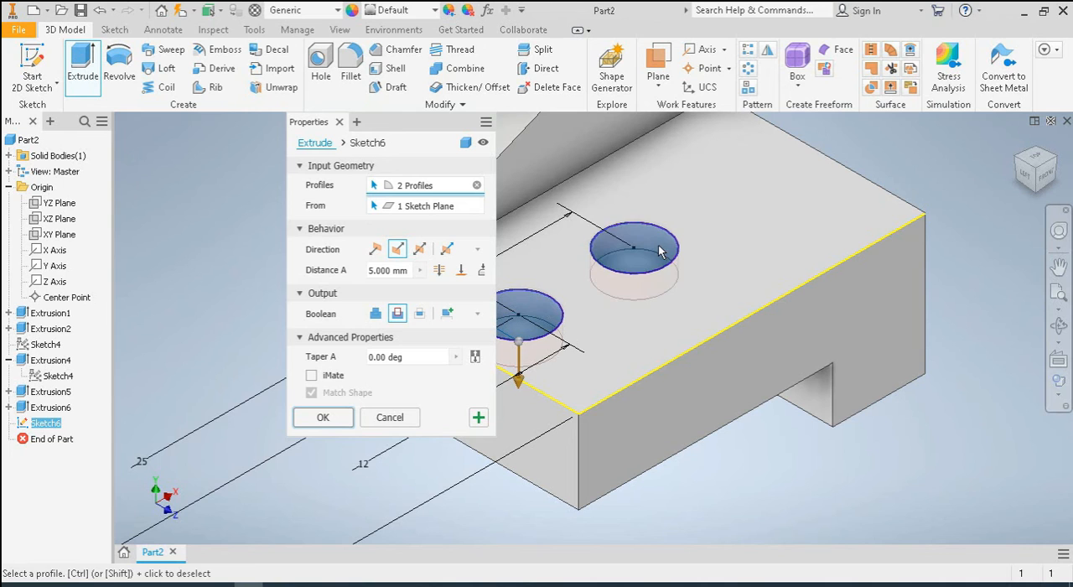
click(439, 270)
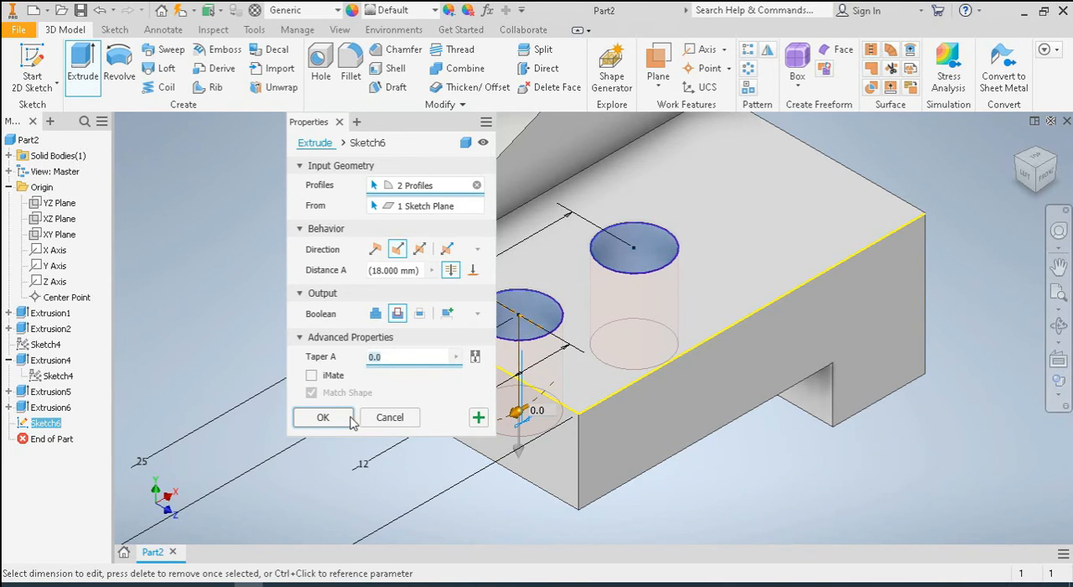
click(323, 418)
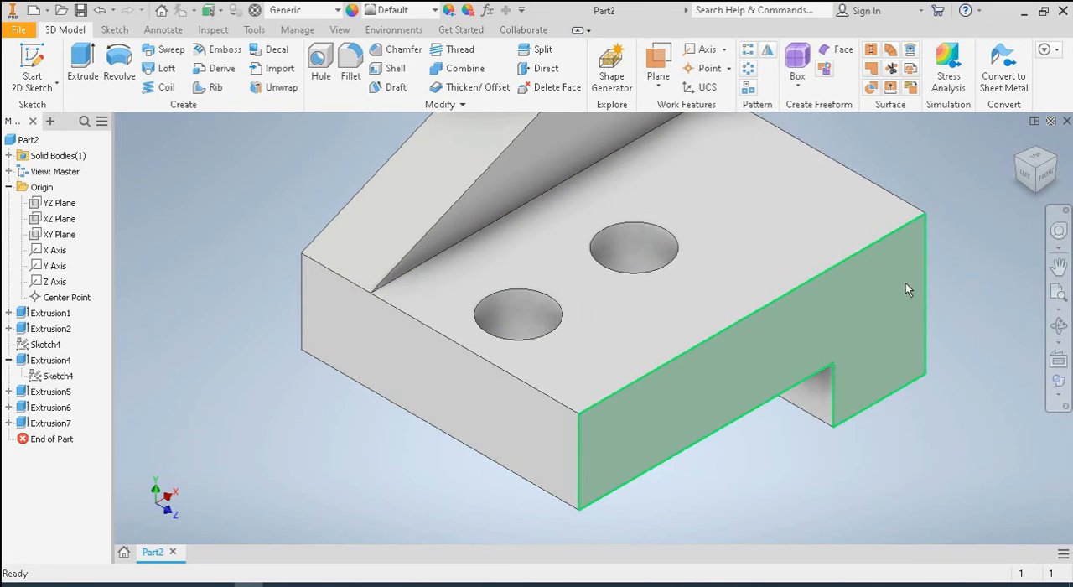
Set the whole part's appearance to Flaked Satin - Blue
scroll(956, 197, up, 6)
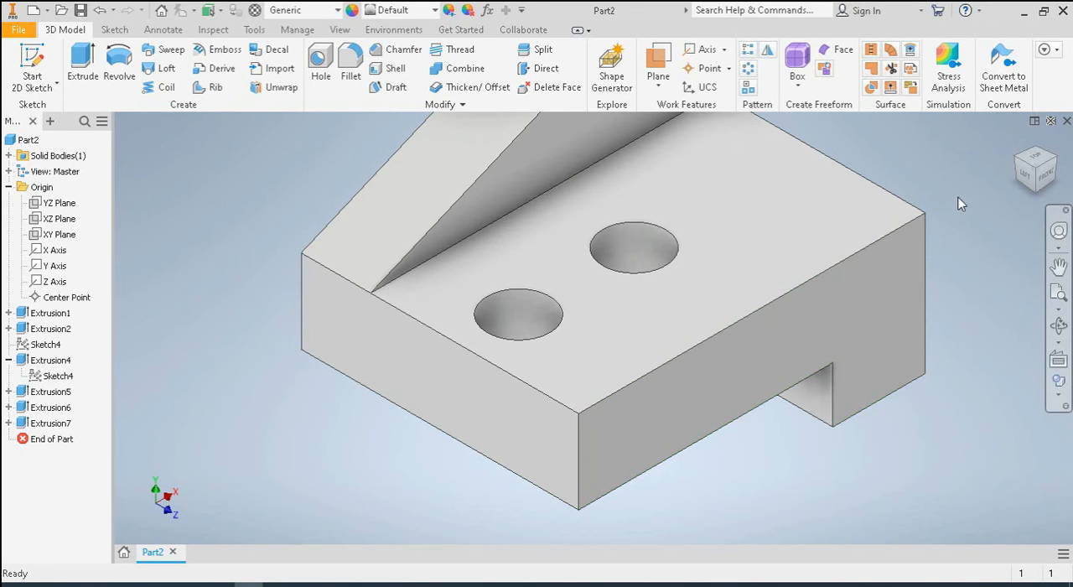
middle_drag(927, 216, 683, 382)
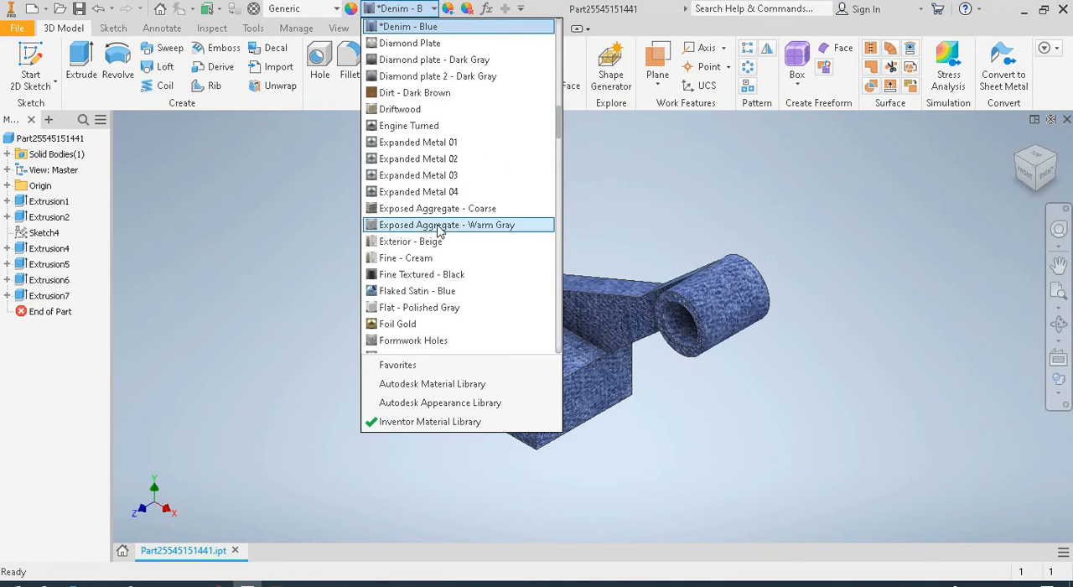
click(440, 295)
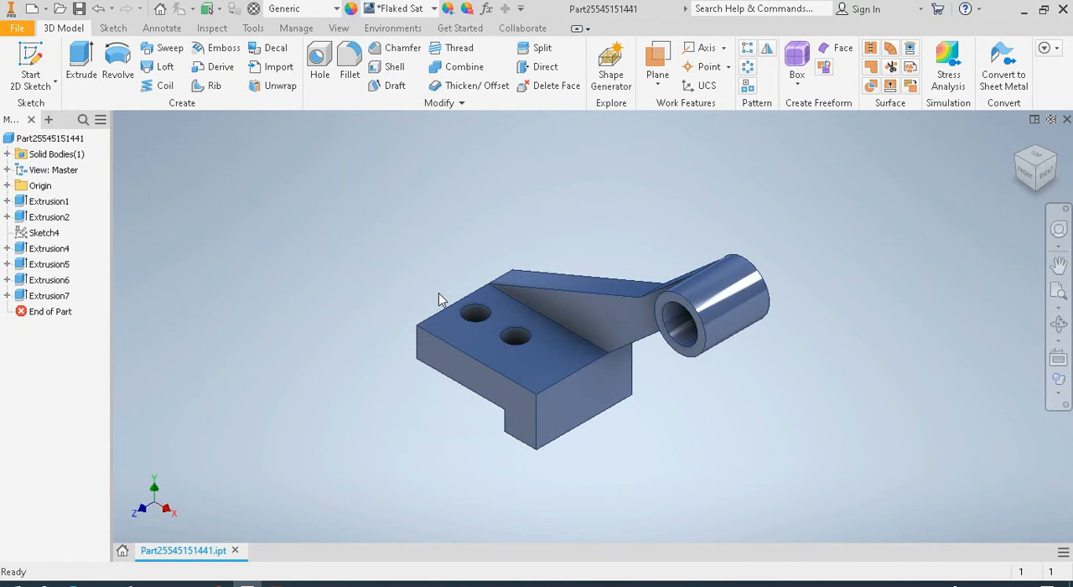
mouse_move(630, 472)
middle_down()
mouse_move(677, 455)
mouse_move(633, 465)
middle_up()
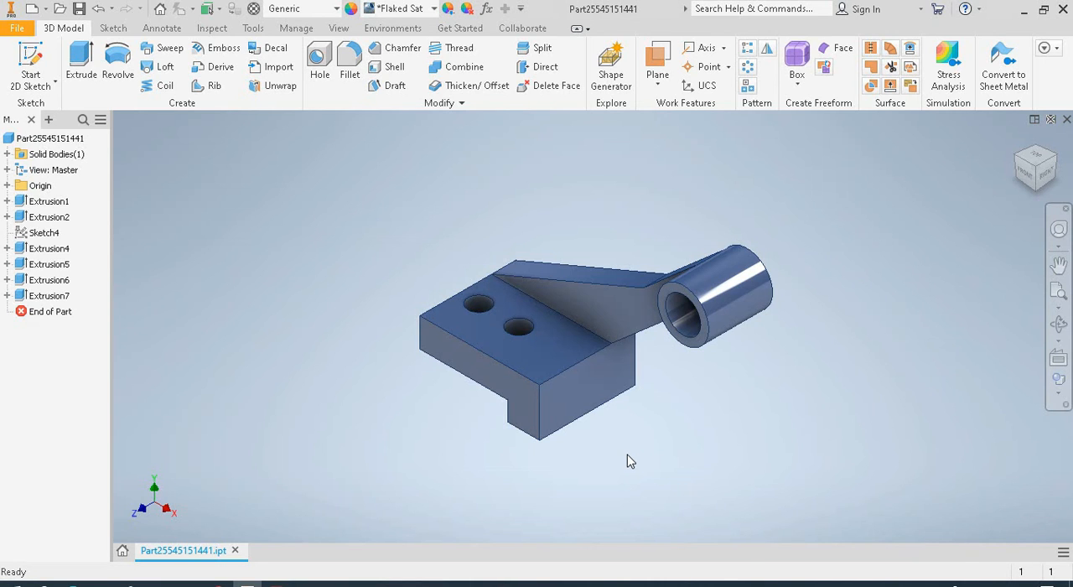
Apply the Chrome - Polished appearance from the Inventor Material Library to the inner bore face of the cylinder
click(681, 321)
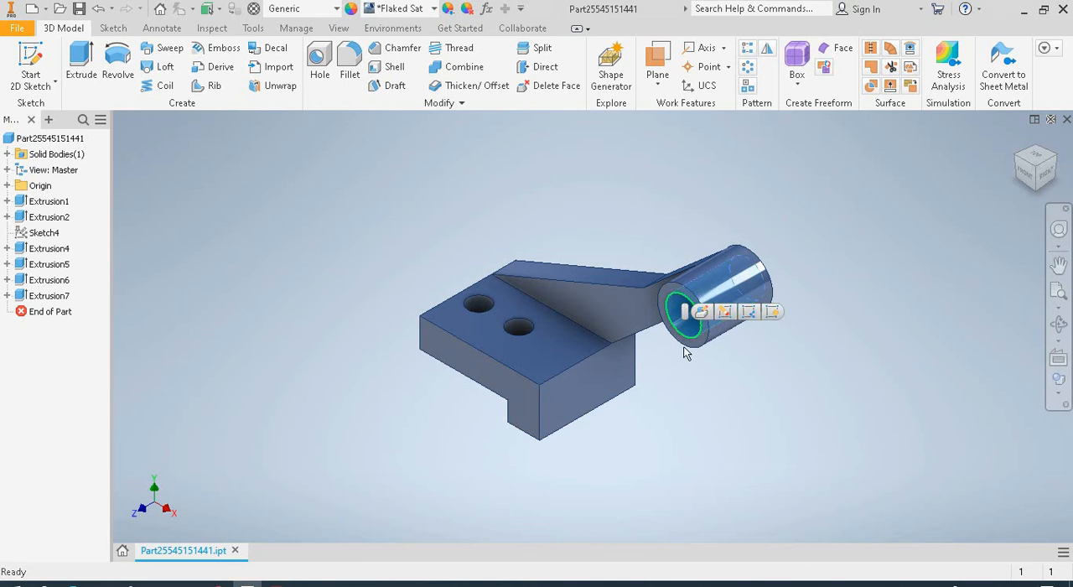
click(352, 9)
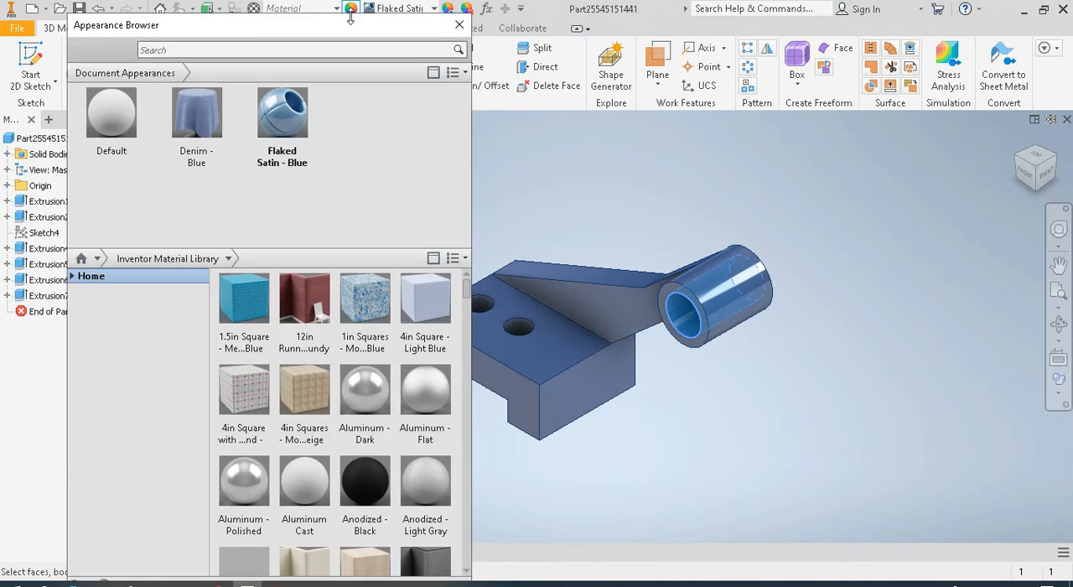
scroll(403, 427, down, 5)
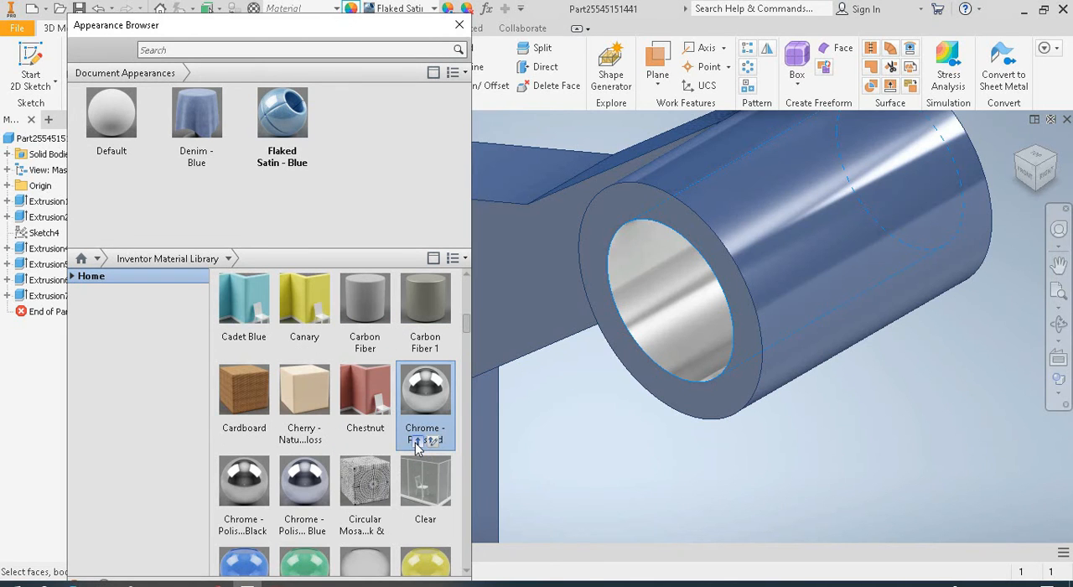
click(418, 449)
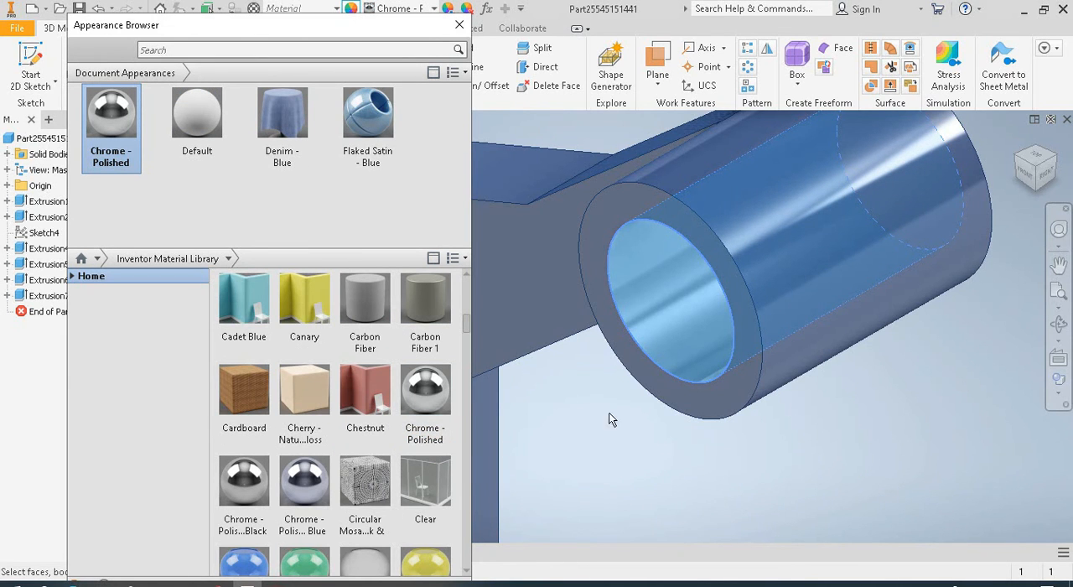
Try to apply the Chrome - Polished appearance to the cylinder's ring-shaped end face
click(651, 384)
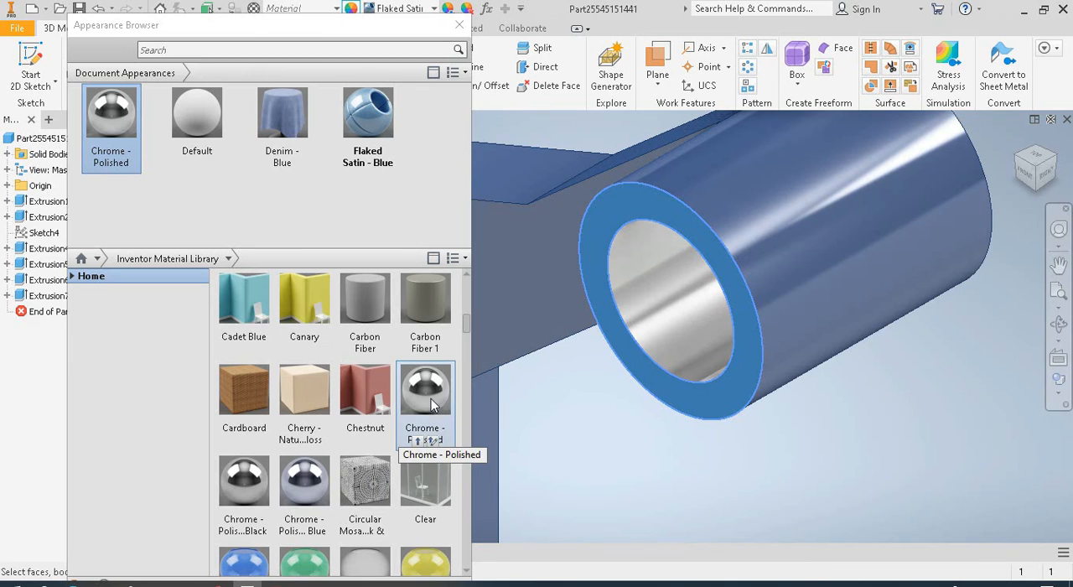
click(424, 437)
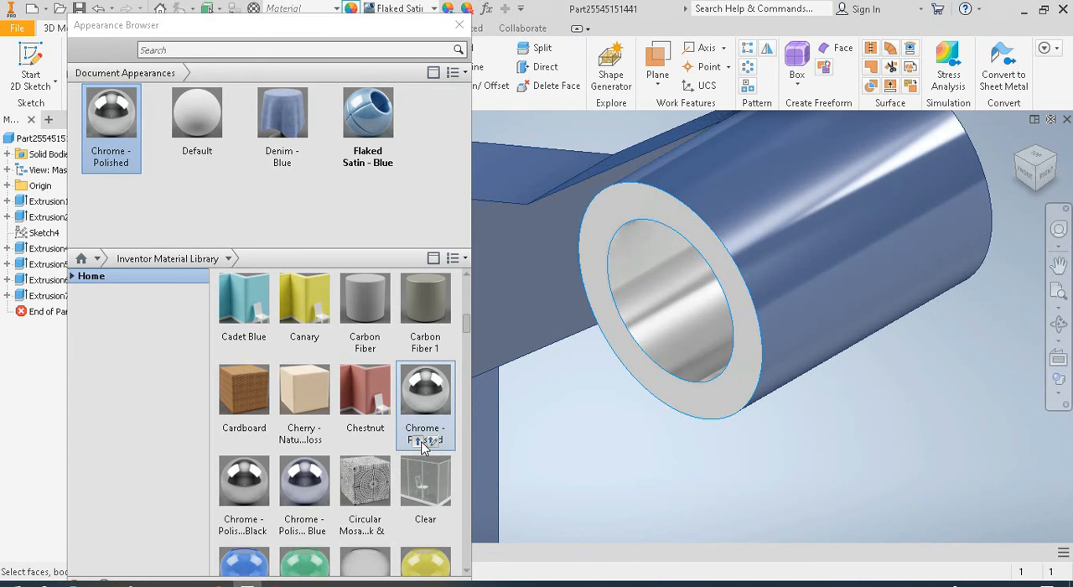
click(424, 440)
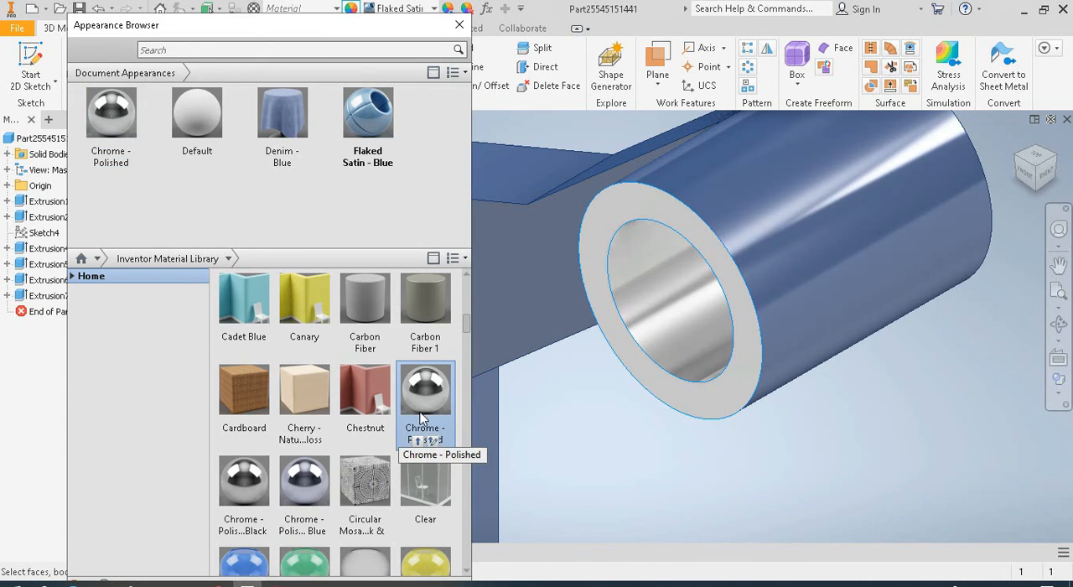
click(583, 444)
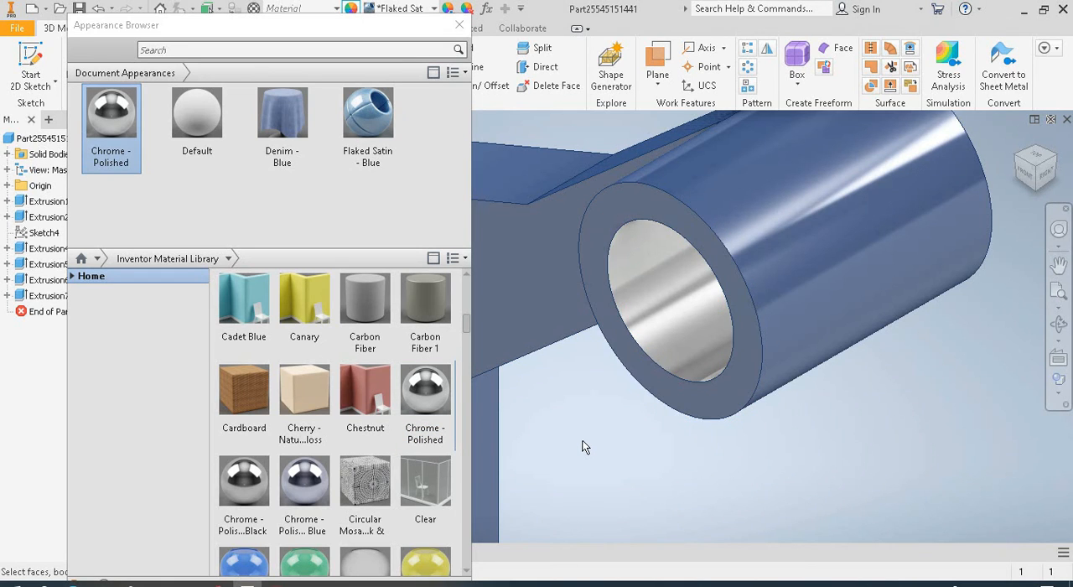
Assign Chrome - Polished to the cylinder's ring-shaped end face, accepting the use of the document's local copy
click(654, 384)
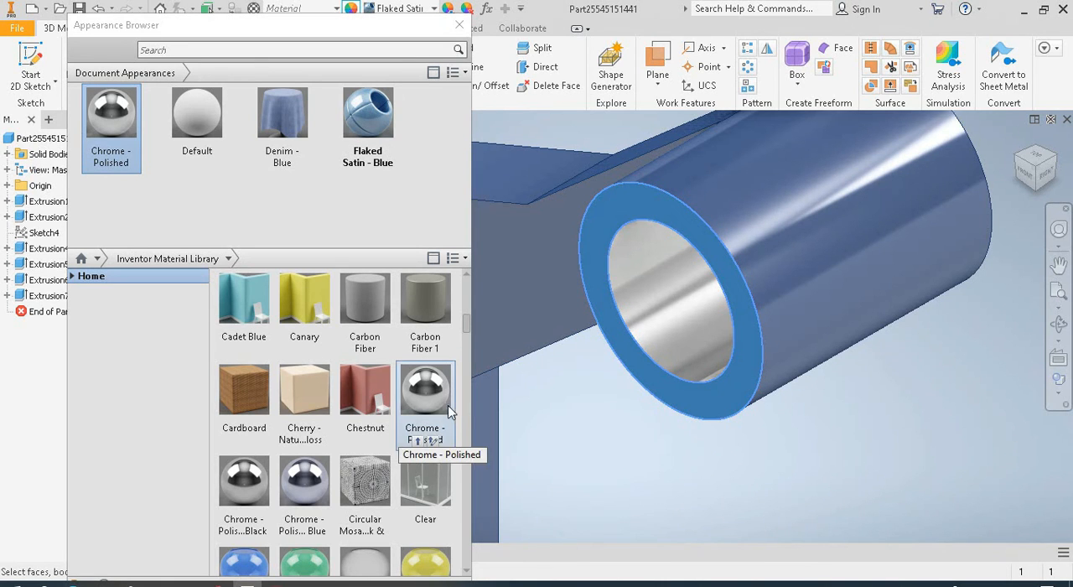
click(418, 441)
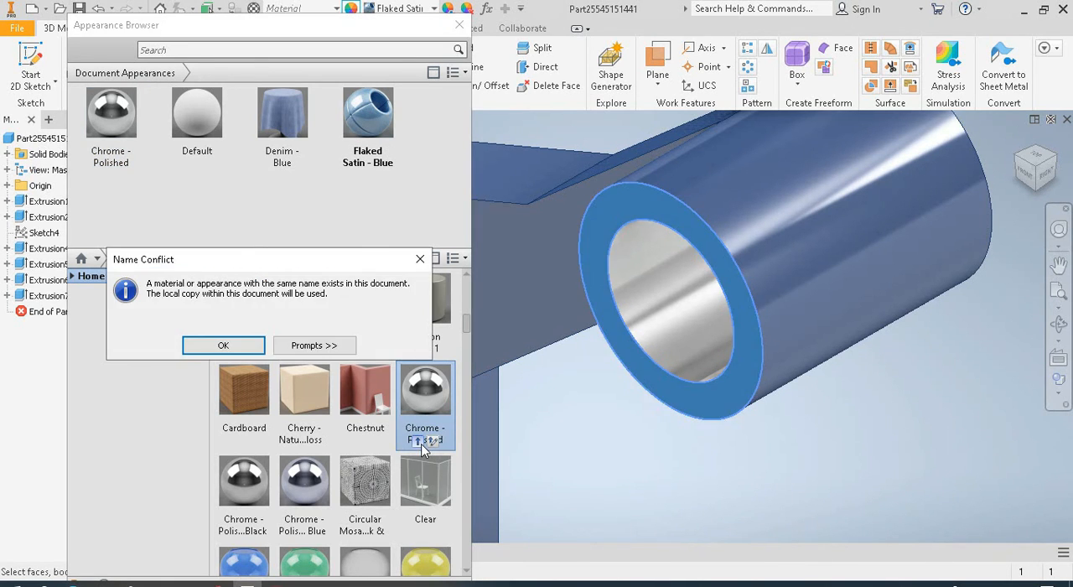
click(236, 346)
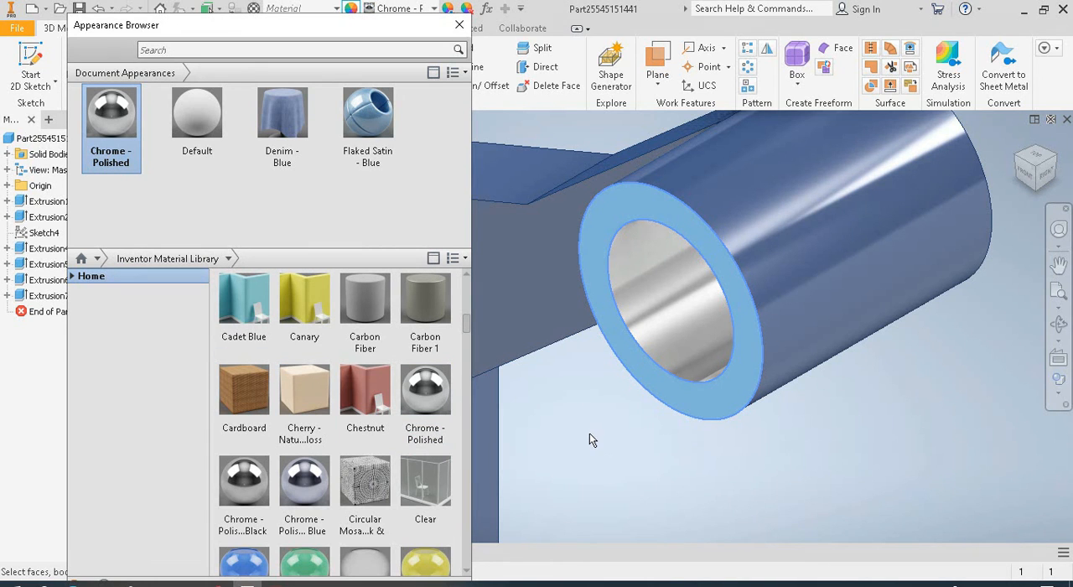
Try to apply the Chrome - Polished appearance to the inner faces of the block's two holes
middle_drag(585, 436, 825, 436)
middle_drag(533, 416, 655, 421)
scroll(655, 421, up, 2)
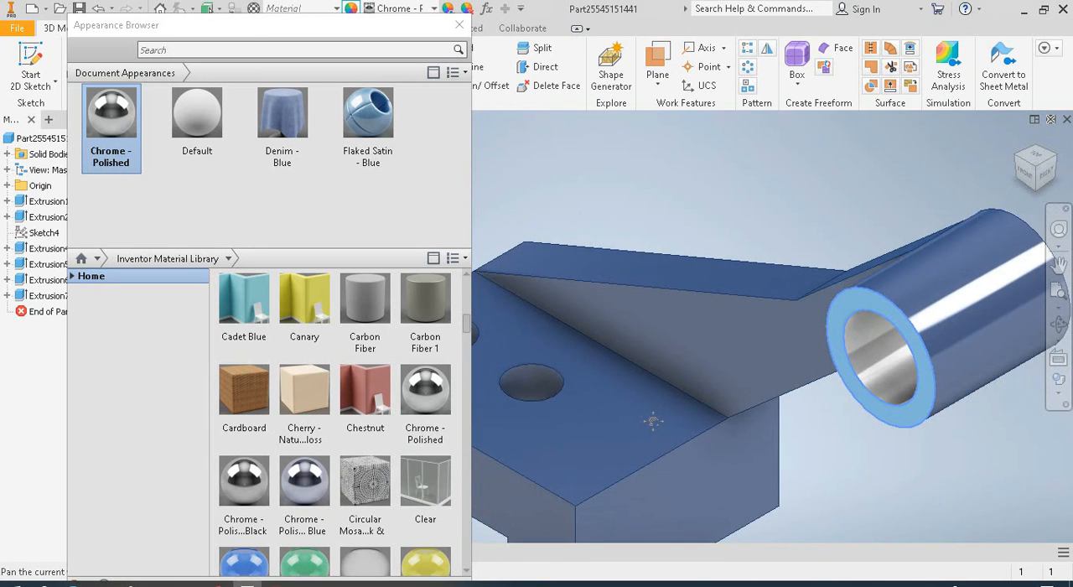
click(525, 386)
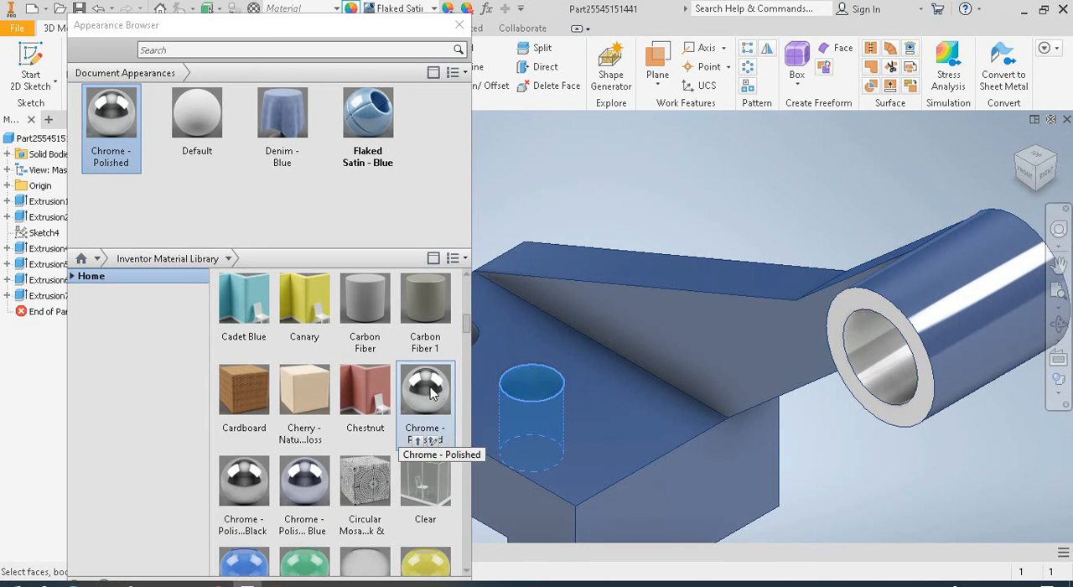
click(425, 390)
middle_drag(527, 358, 620, 365)
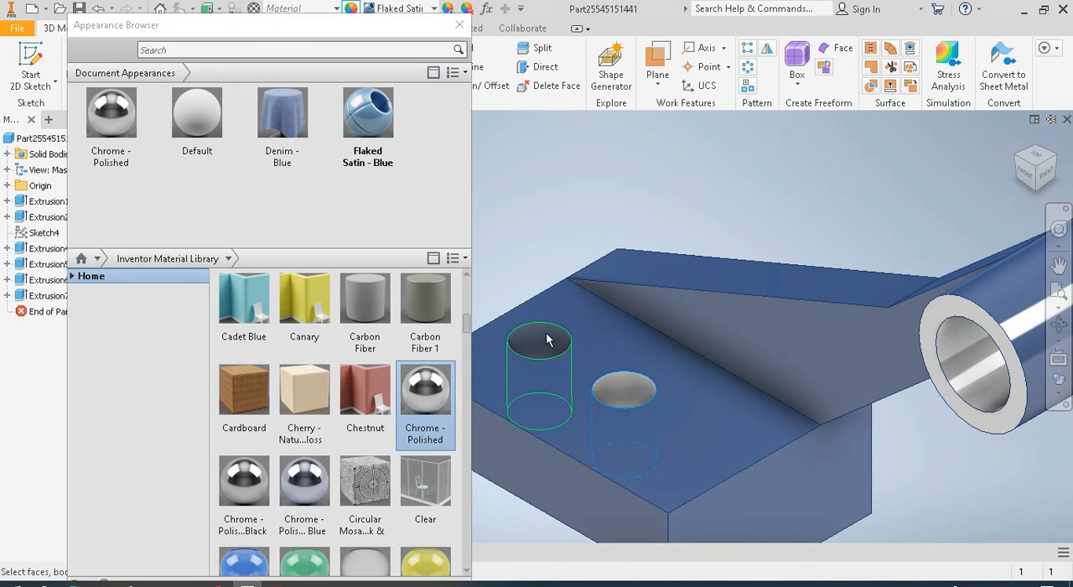
click(546, 332)
click(428, 396)
click(428, 396)
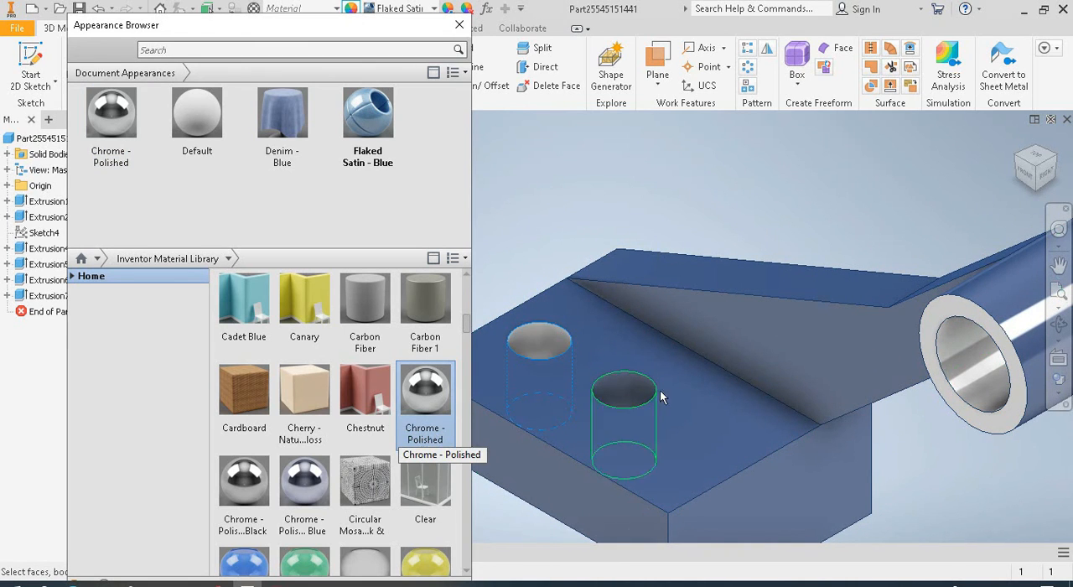
click(629, 387)
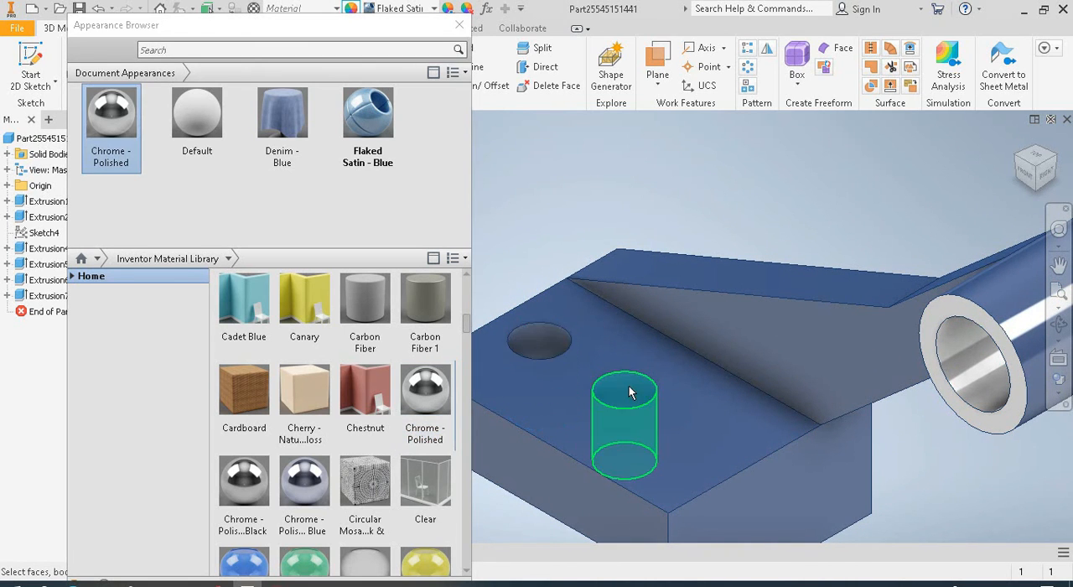
Assign Chrome - Polished to the inner faces of both block holes, accepting the use of the document's local copy
click(547, 347)
click(435, 400)
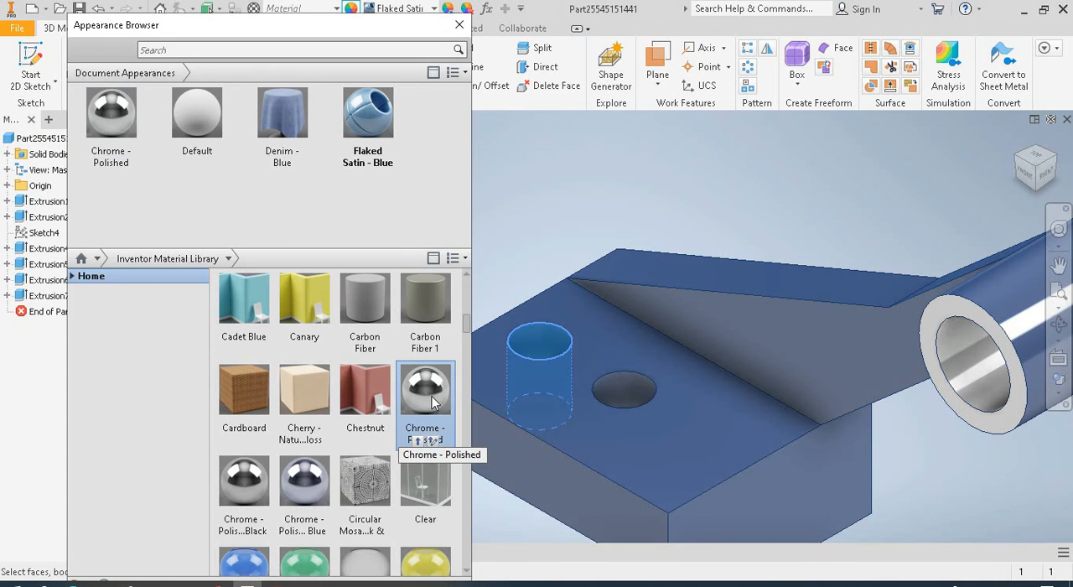
click(424, 439)
click(223, 345)
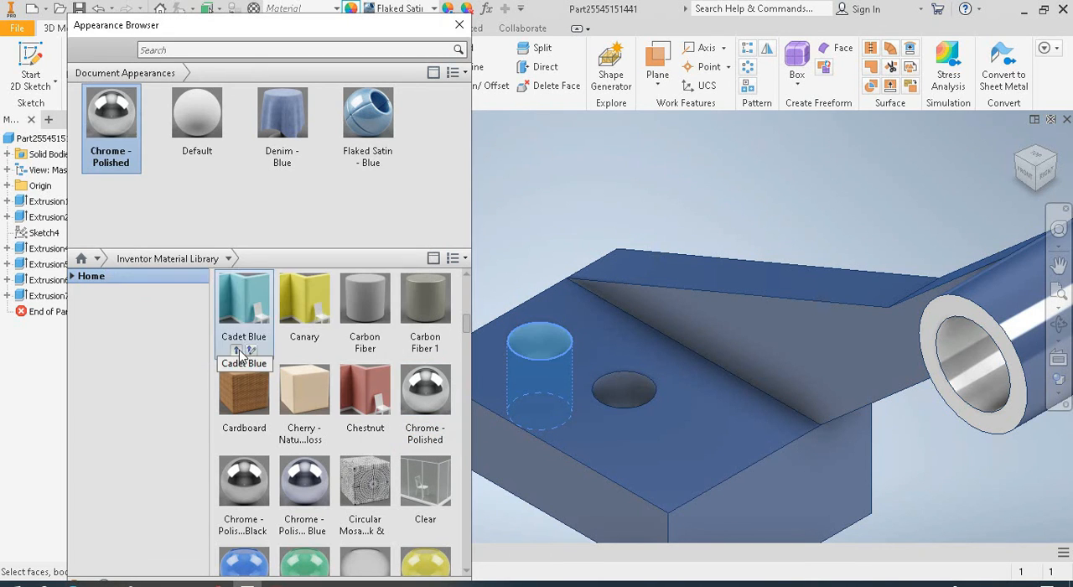
click(629, 390)
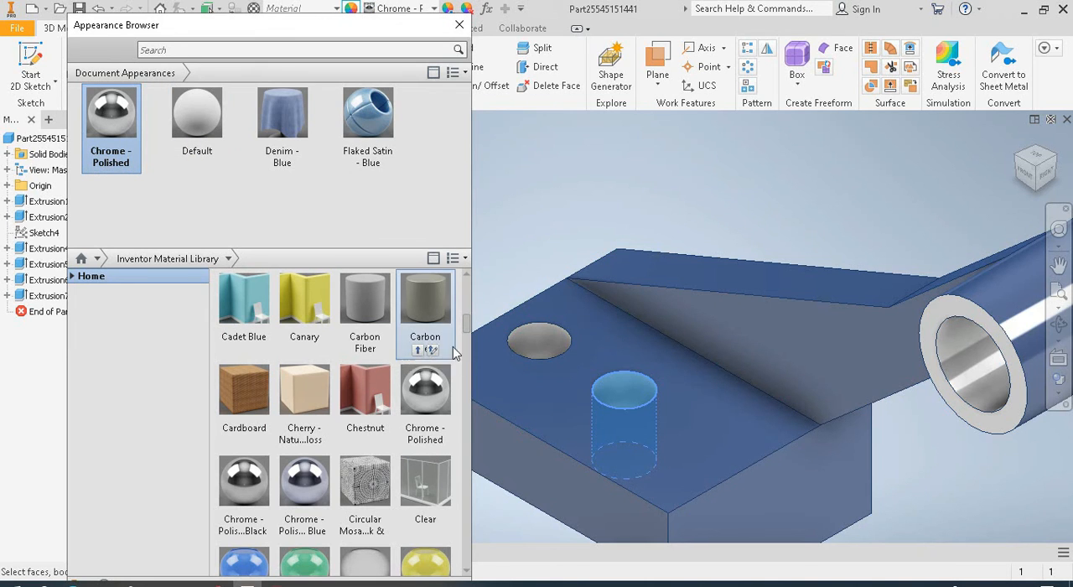
click(557, 401)
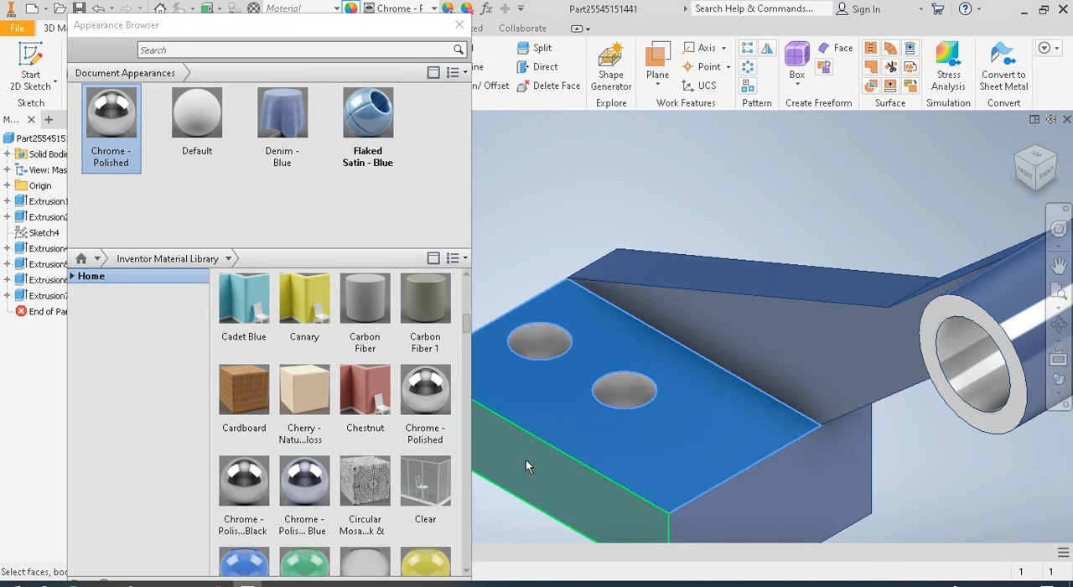
middle_drag(520, 516, 603, 422)
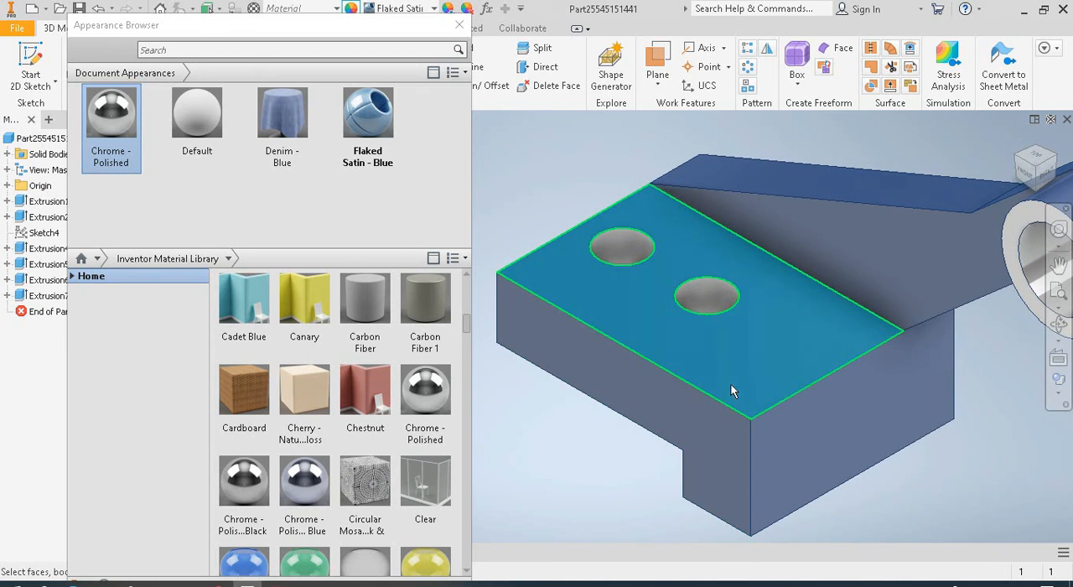
Apply the Chrome - Polished document appearance to the inner side wall of the notch under the block
click(1059, 325)
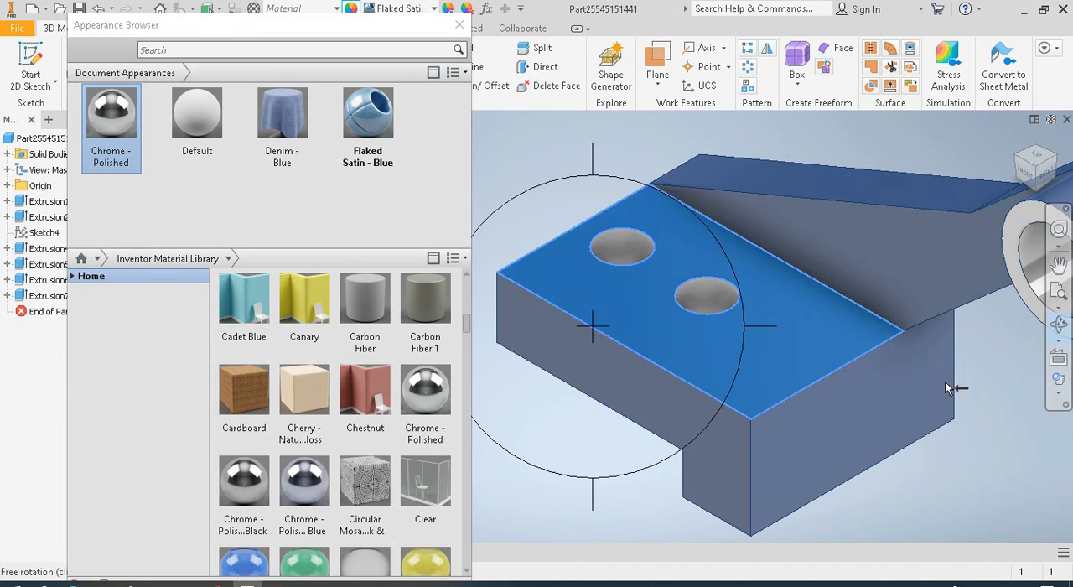
drag(618, 354, 671, 321)
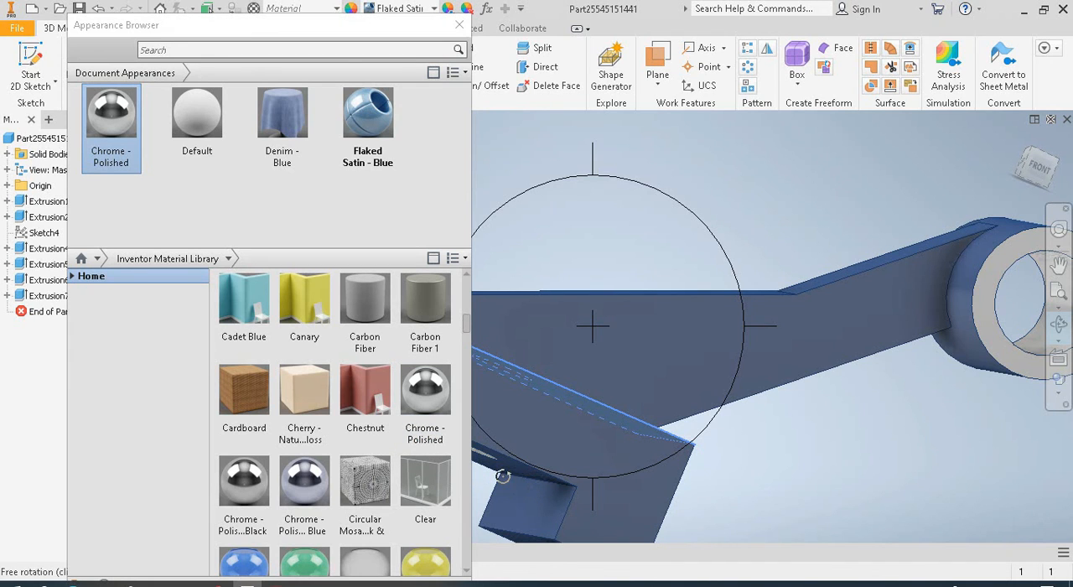
click(429, 406)
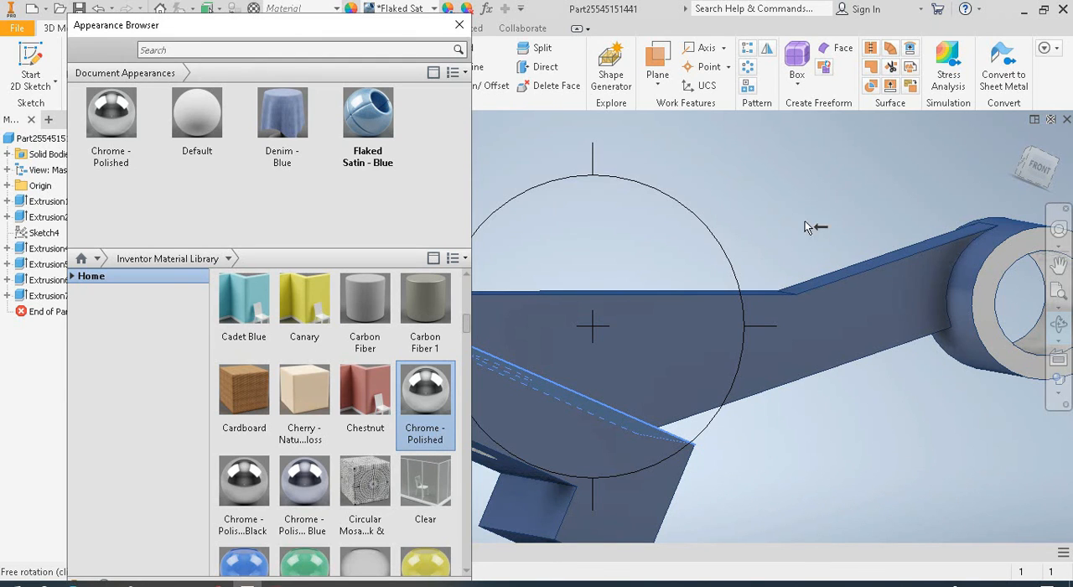
key(Escape)
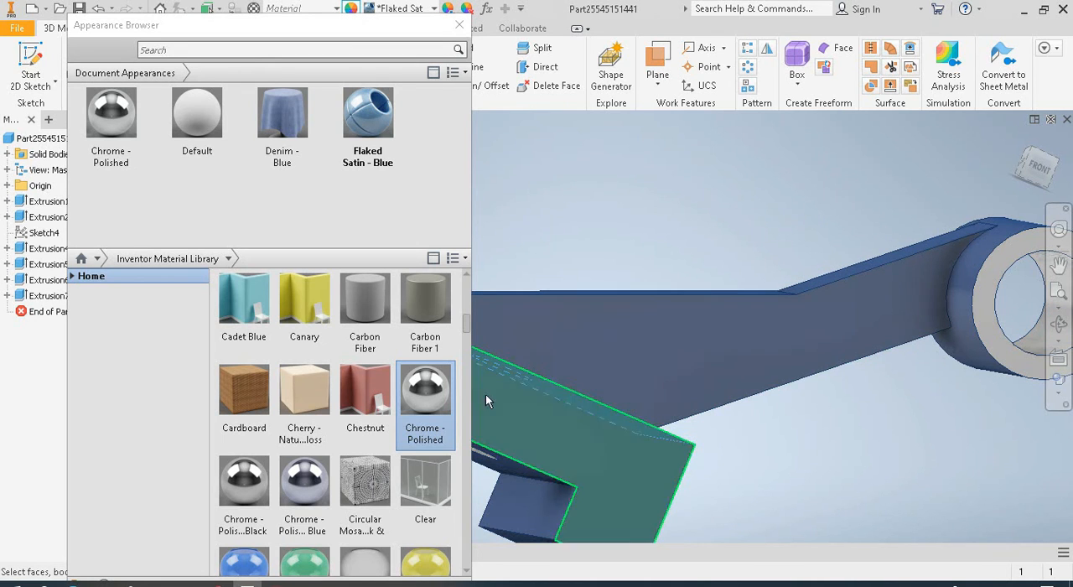
click(423, 403)
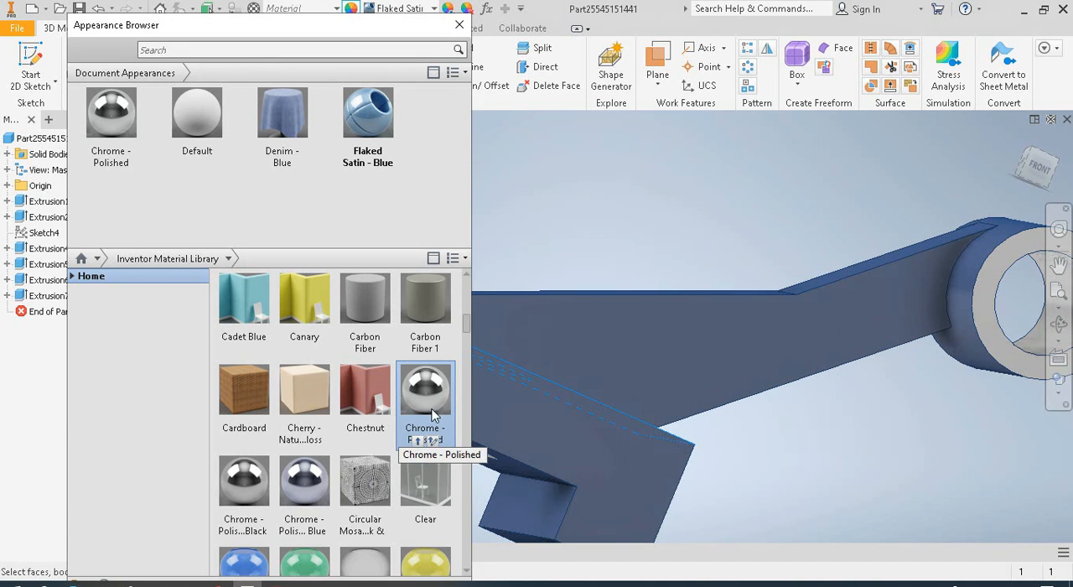
click(514, 468)
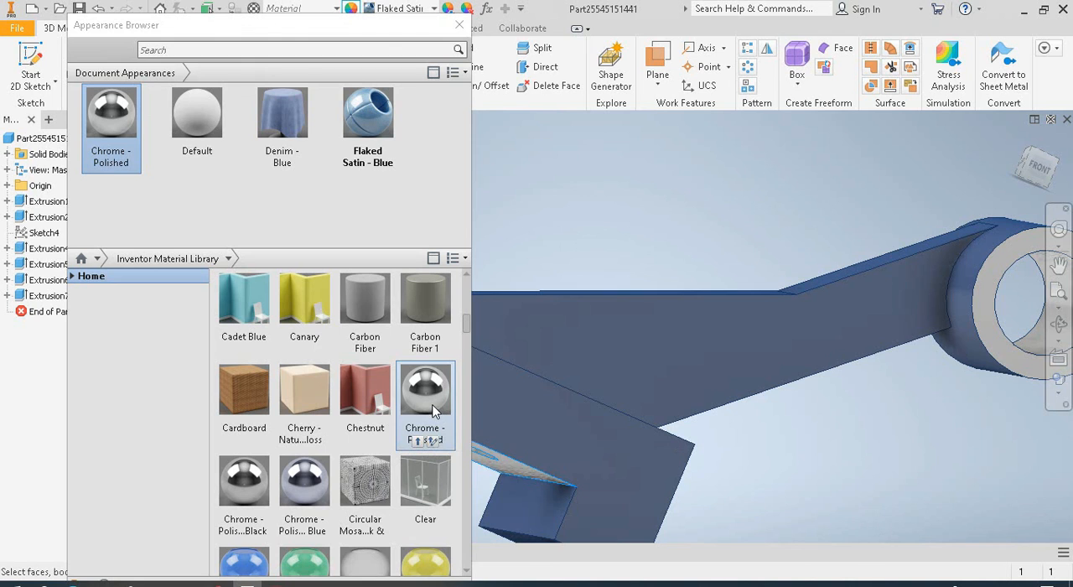
click(524, 512)
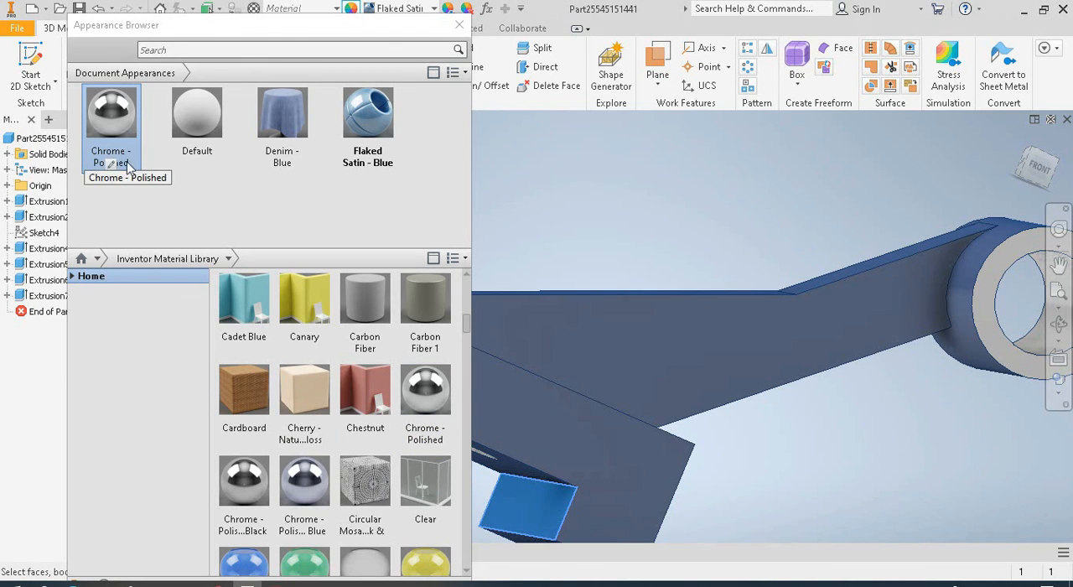
click(110, 126)
Apply Chrome - Polished to the notch's underside face and to the bottom face of the block's projecting foot
click(516, 470)
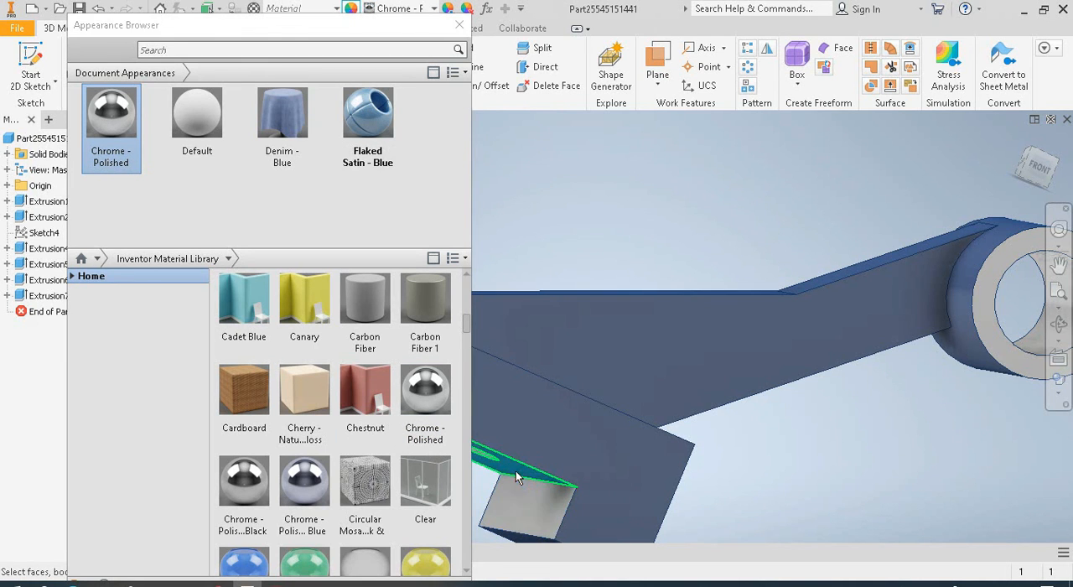
click(123, 130)
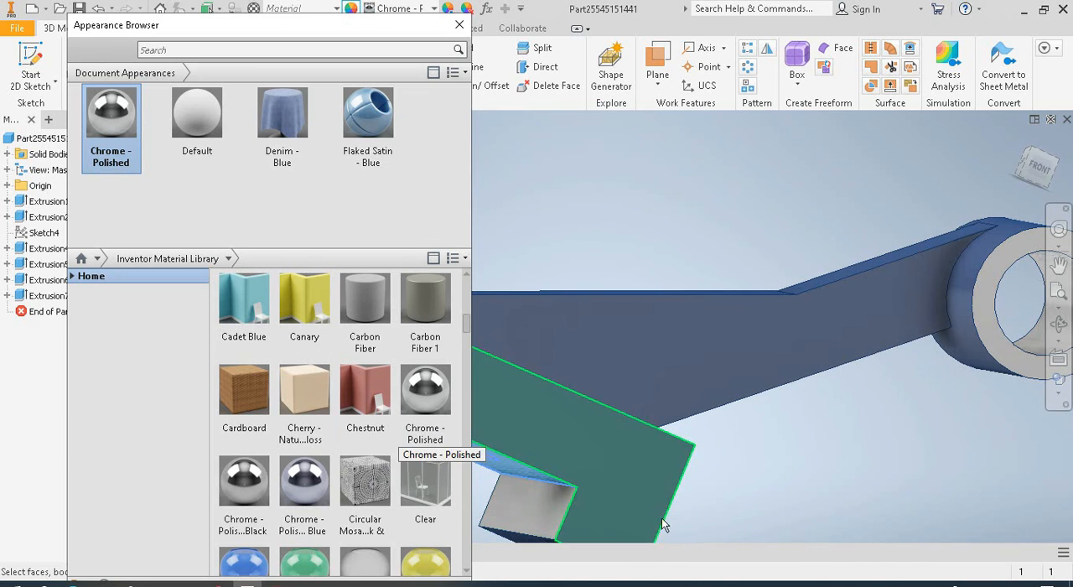
middle_drag(717, 504, 772, 436)
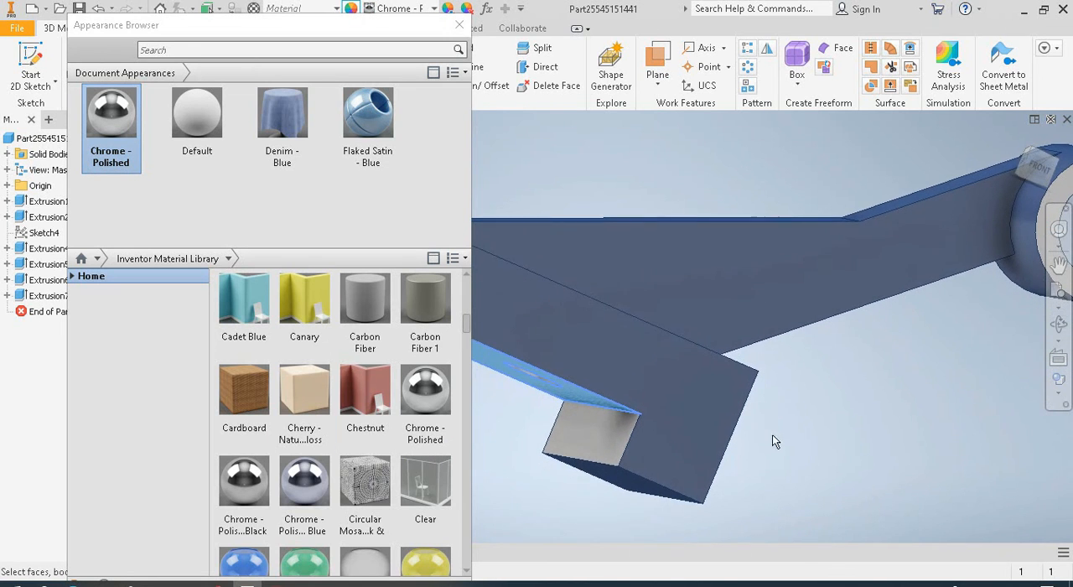
click(633, 481)
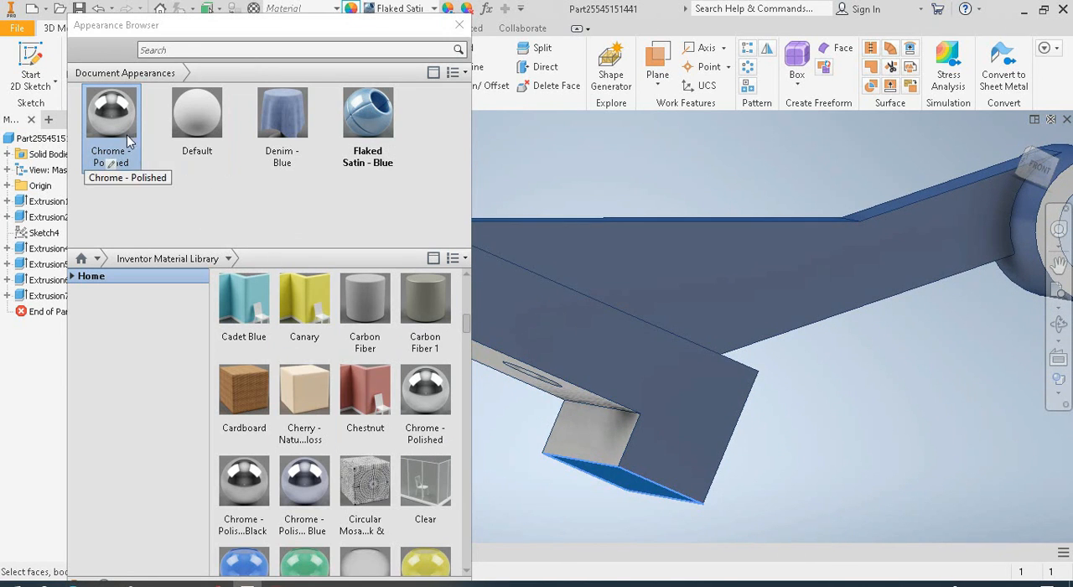
click(113, 125)
click(943, 430)
Examine the blue and chrome finishes from the home view, close up on the cylinder bore and from another isometric corner
middle_drag(872, 405, 781, 412)
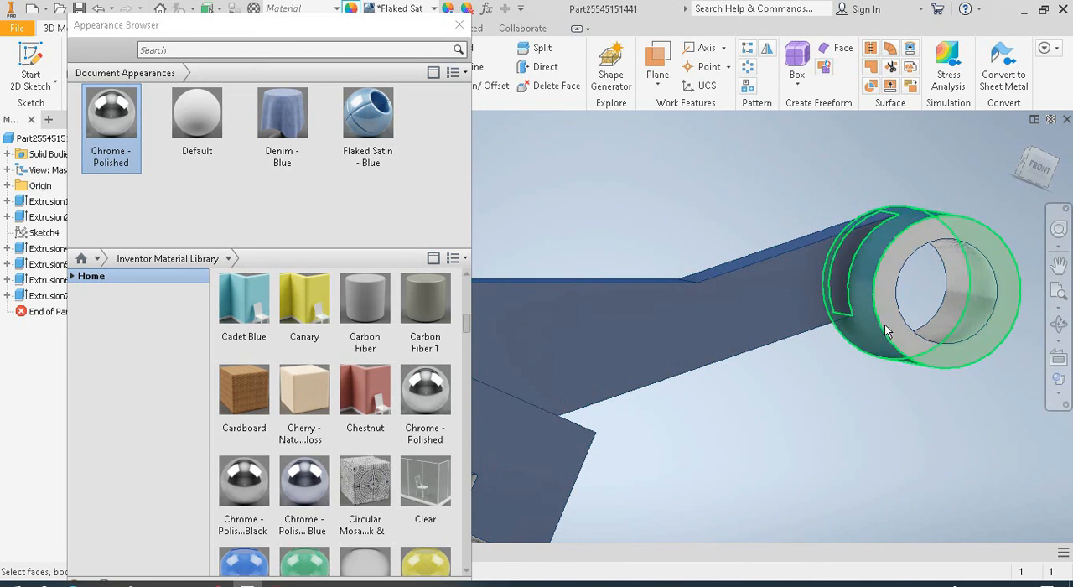
click(1017, 139)
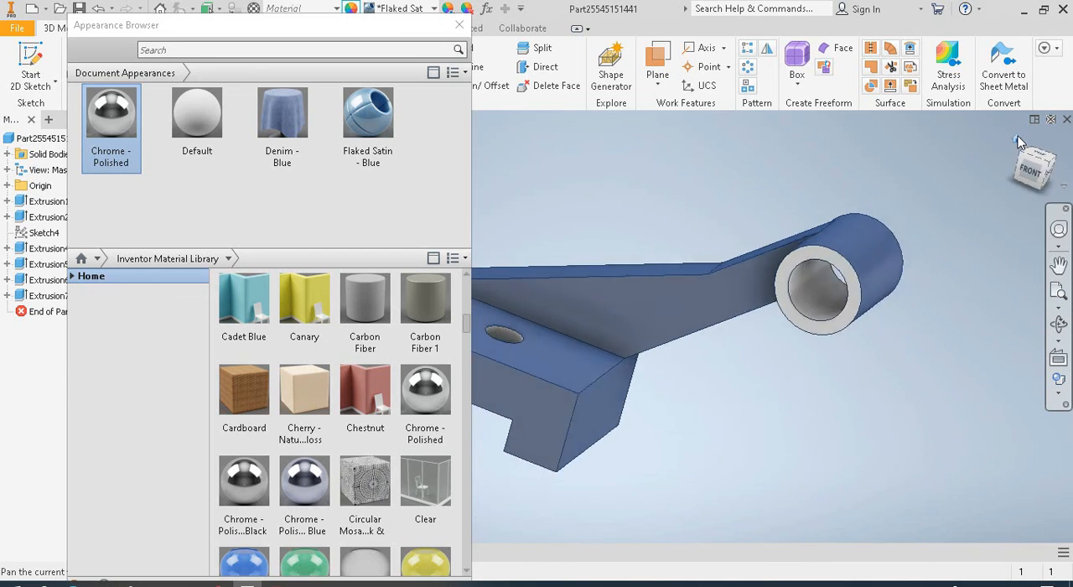
middle_drag(777, 352, 864, 325)
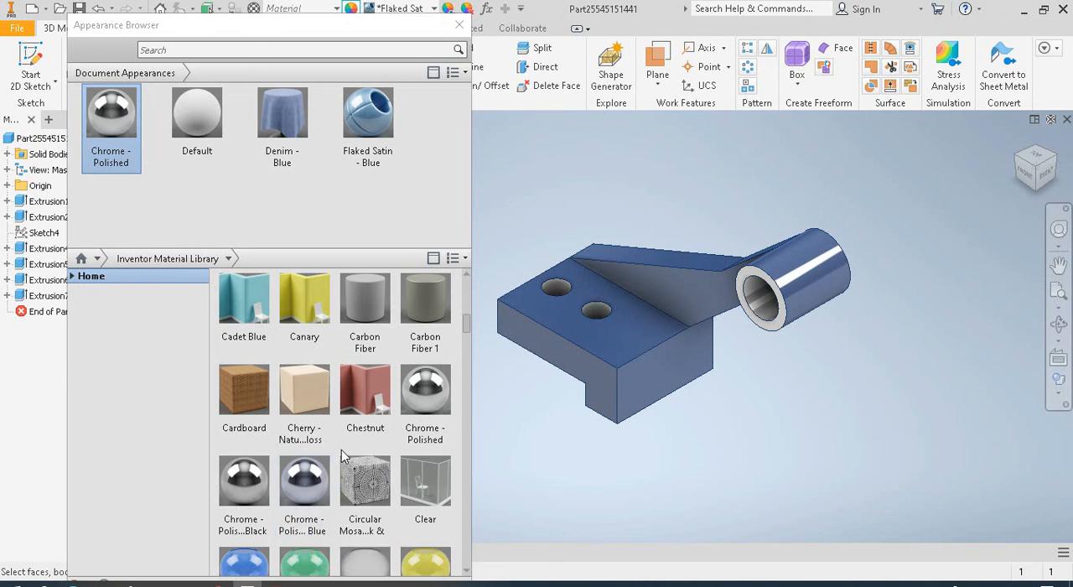
scroll(342, 449, down, 5)
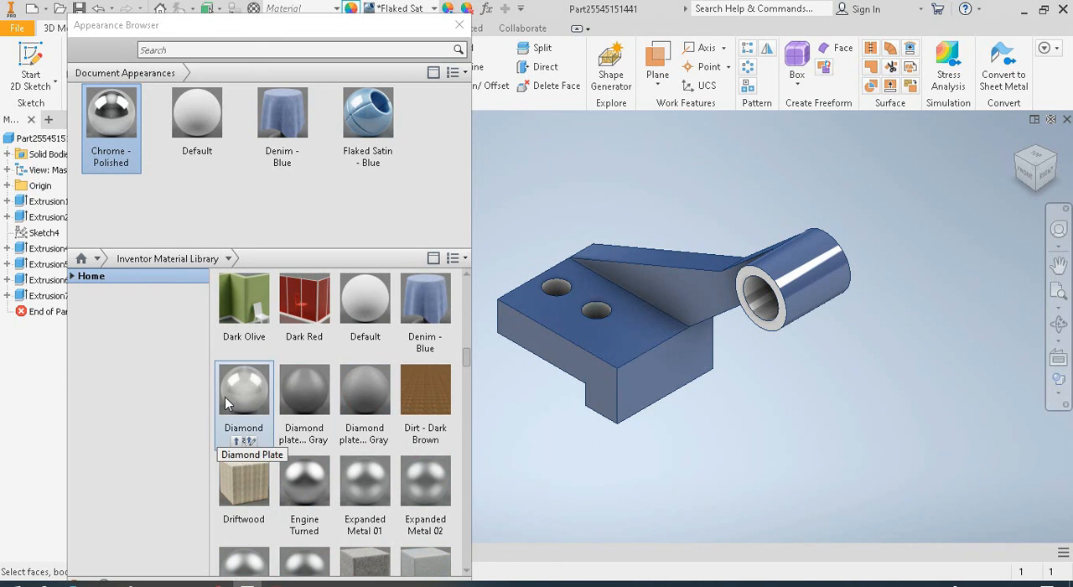
scroll(750, 308, up, 3)
scroll(750, 311, up, 1)
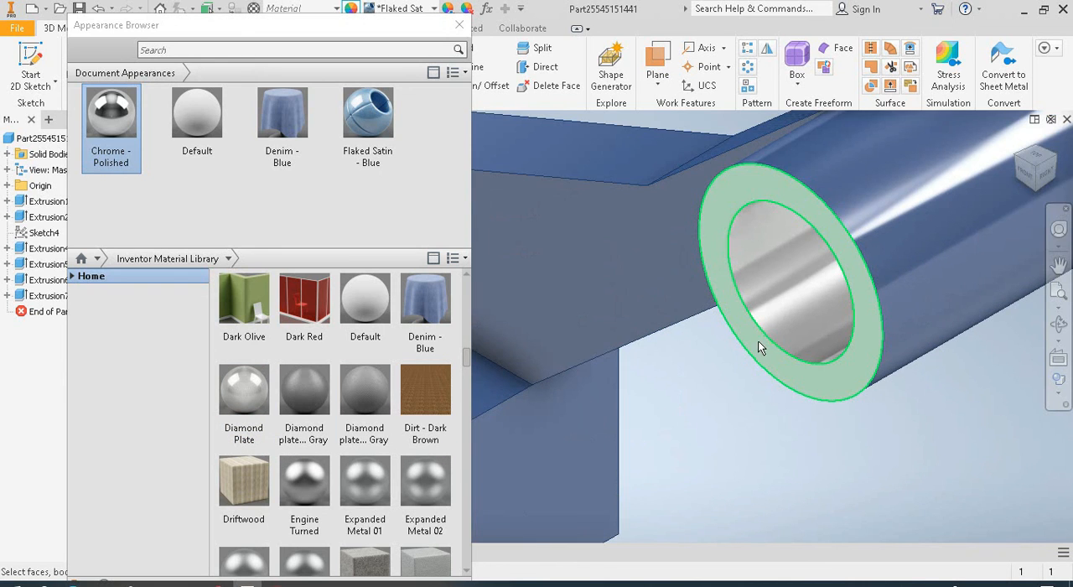
scroll(750, 352, down, 5)
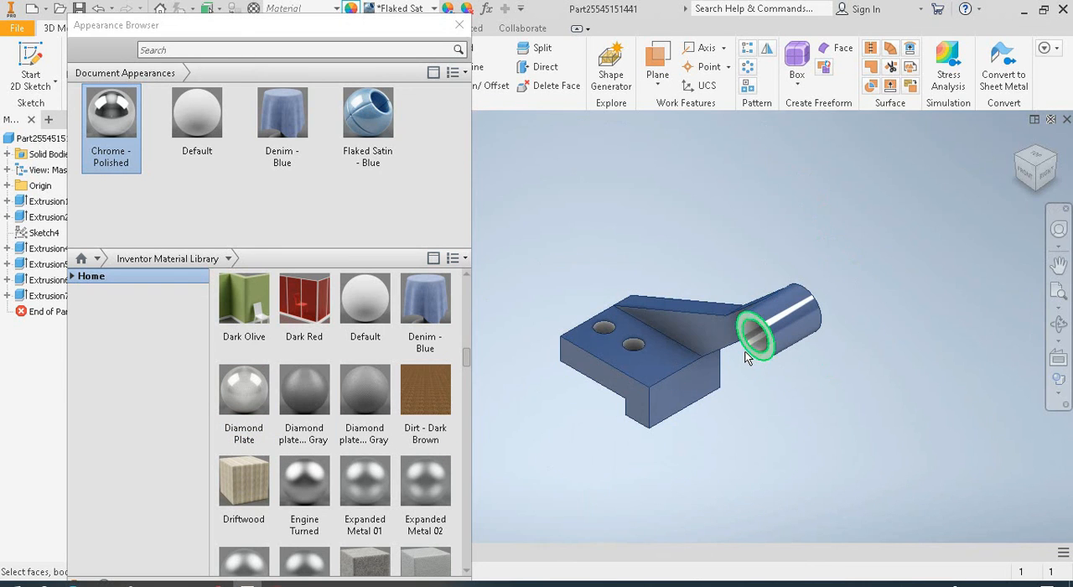
click(1022, 164)
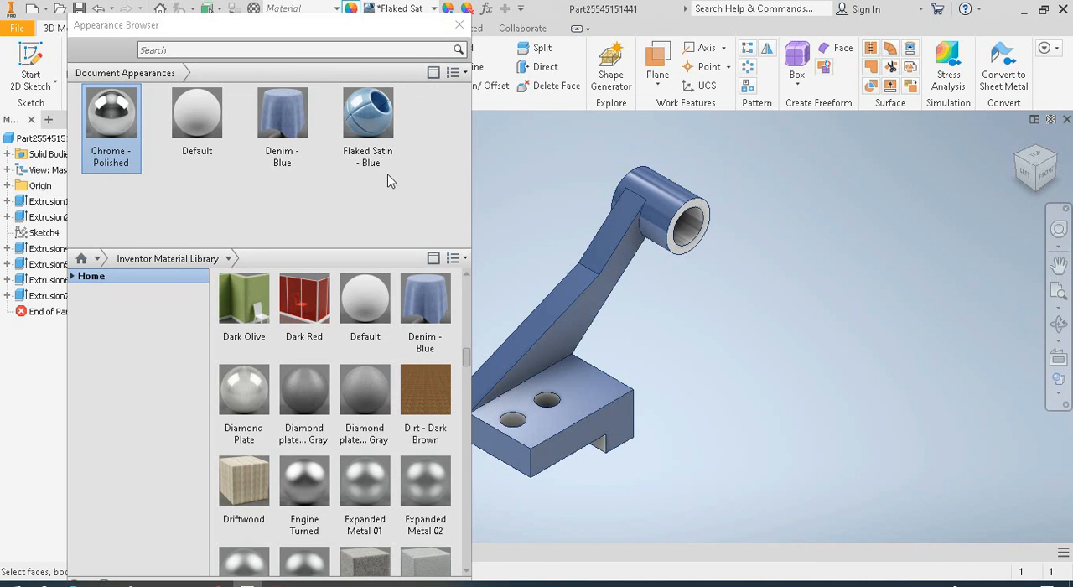
Close the Appearance Browser and minimize the ribbon to panel buttons to show the finished part
click(459, 25)
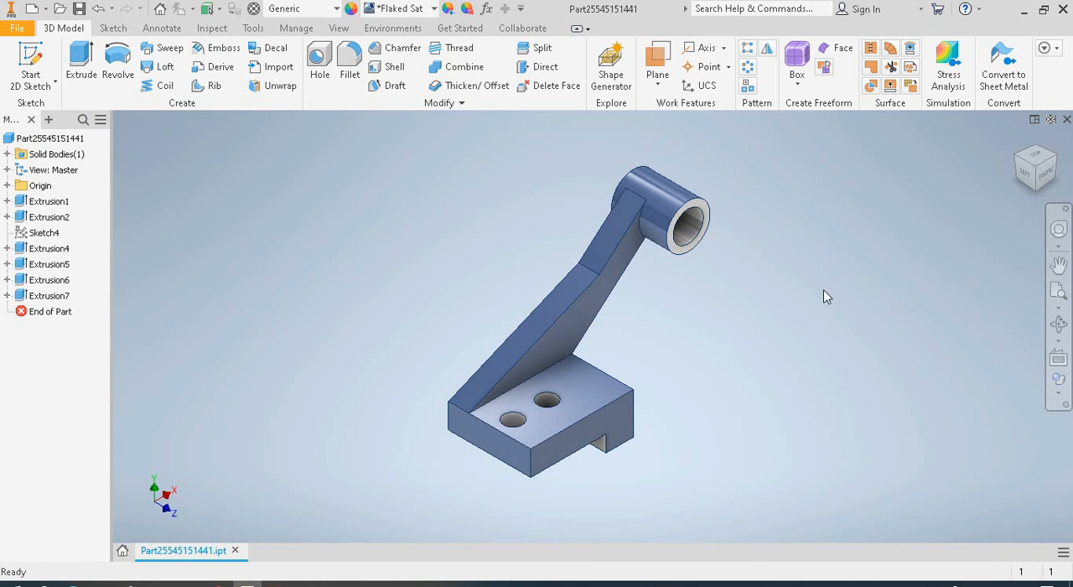
click(1057, 295)
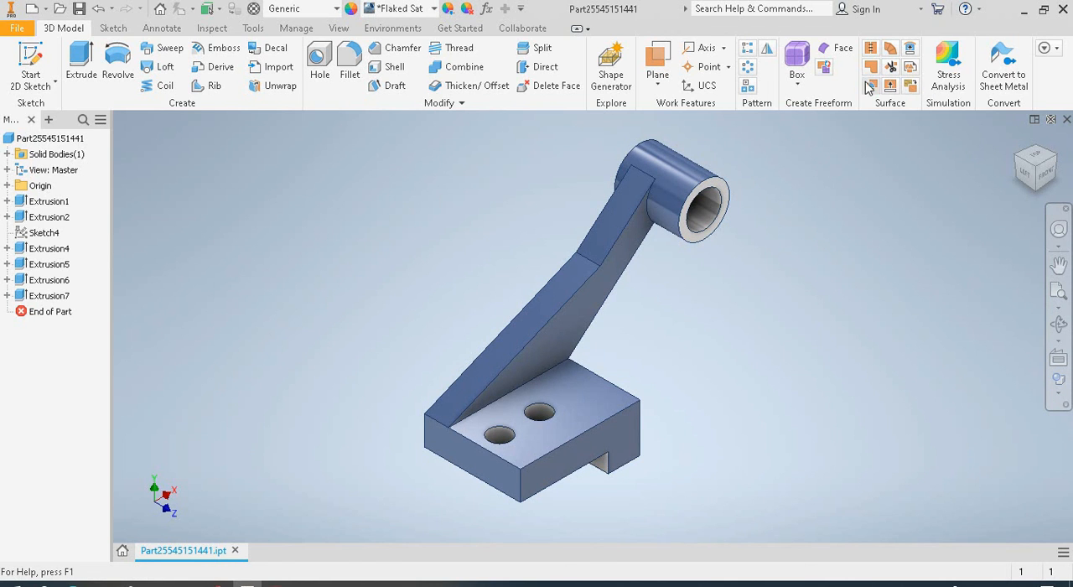
click(576, 28)
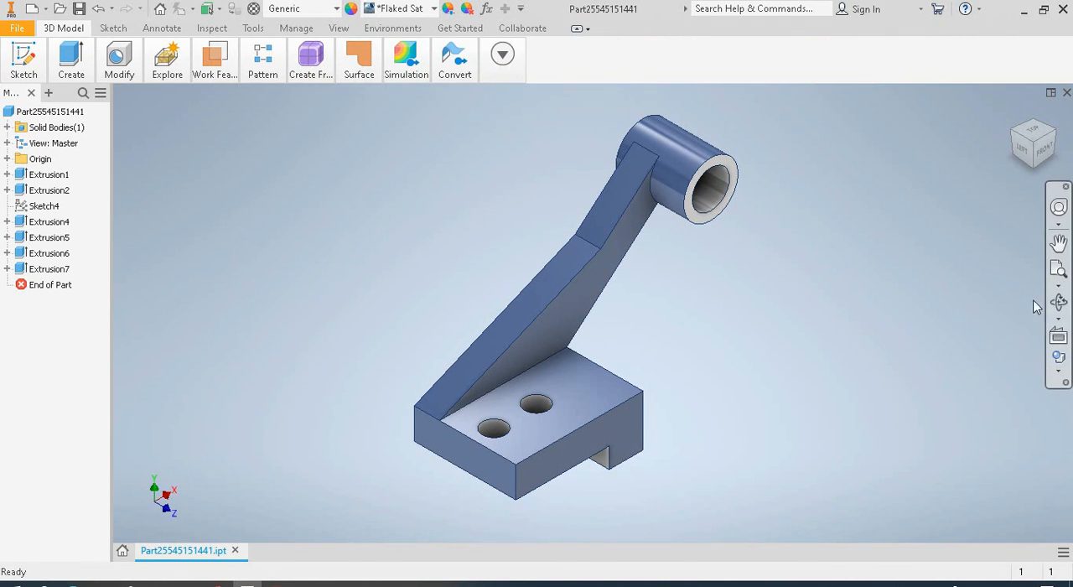